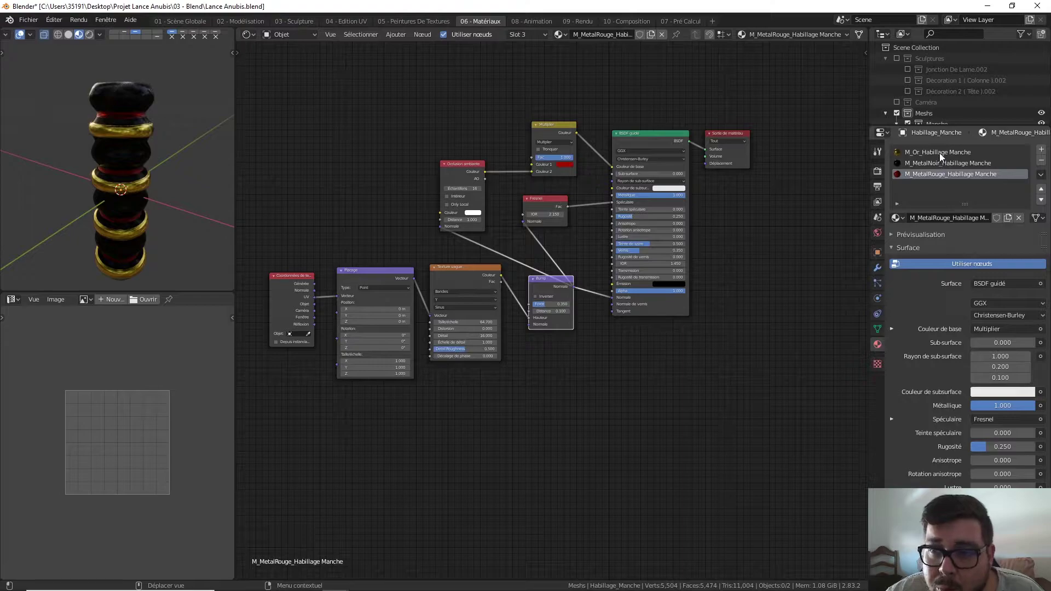
Step: Switch to the M_Or_Habillage Manche material and add an Ambient Occlusion node left of the shader
click(939, 153)
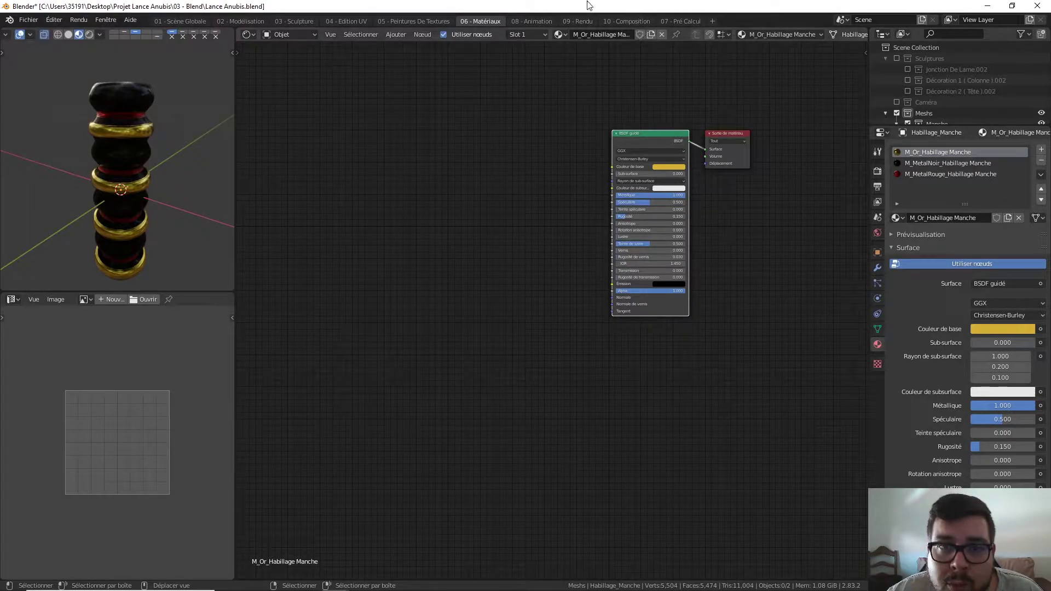
middle_drag(703, 164, 601, 243)
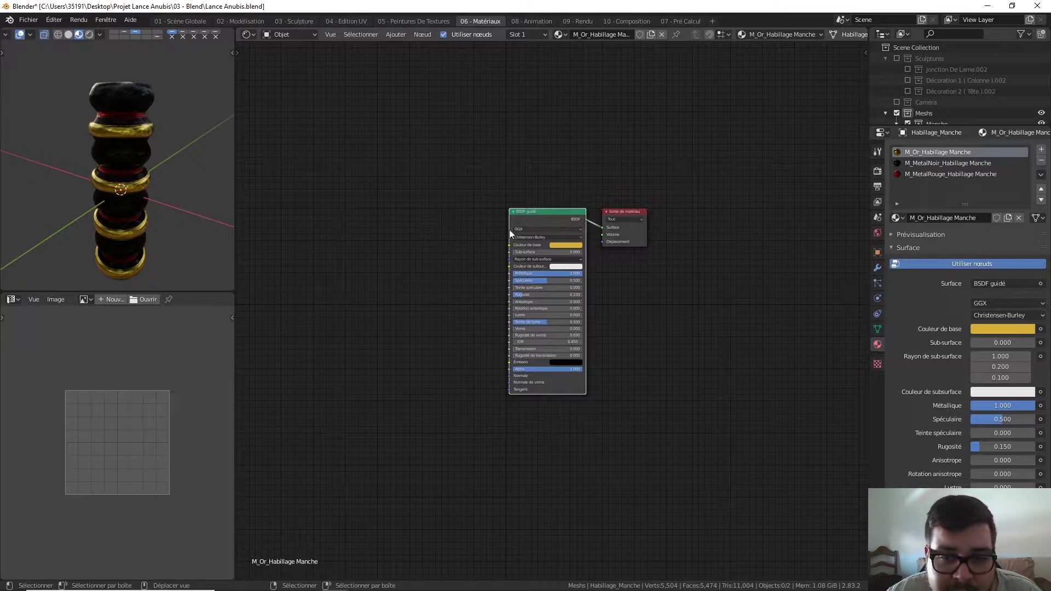
middle_drag(509, 229, 580, 222)
key(shift+a)
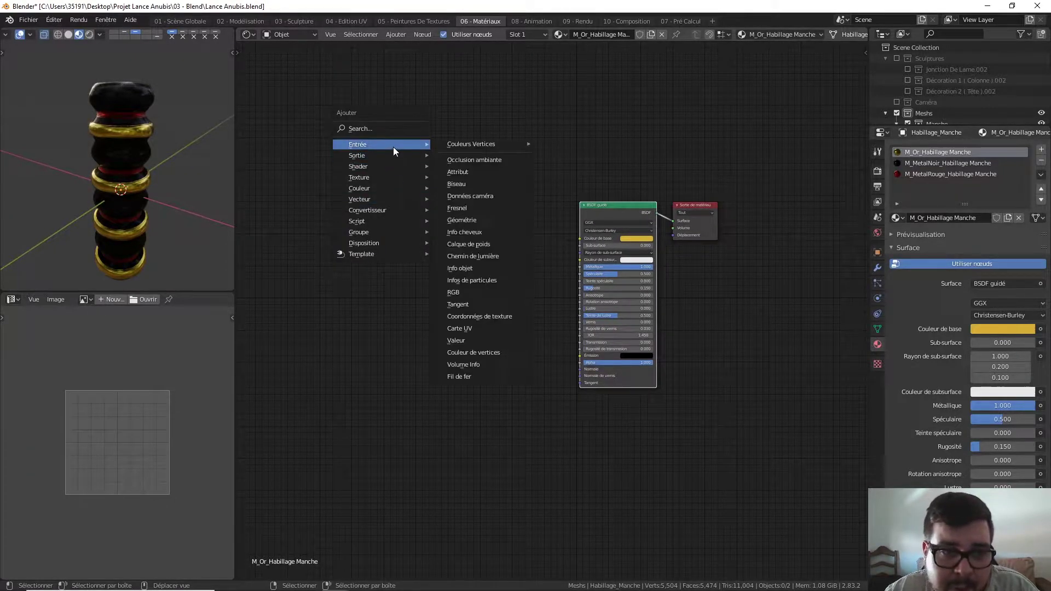
click(479, 159)
click(366, 205)
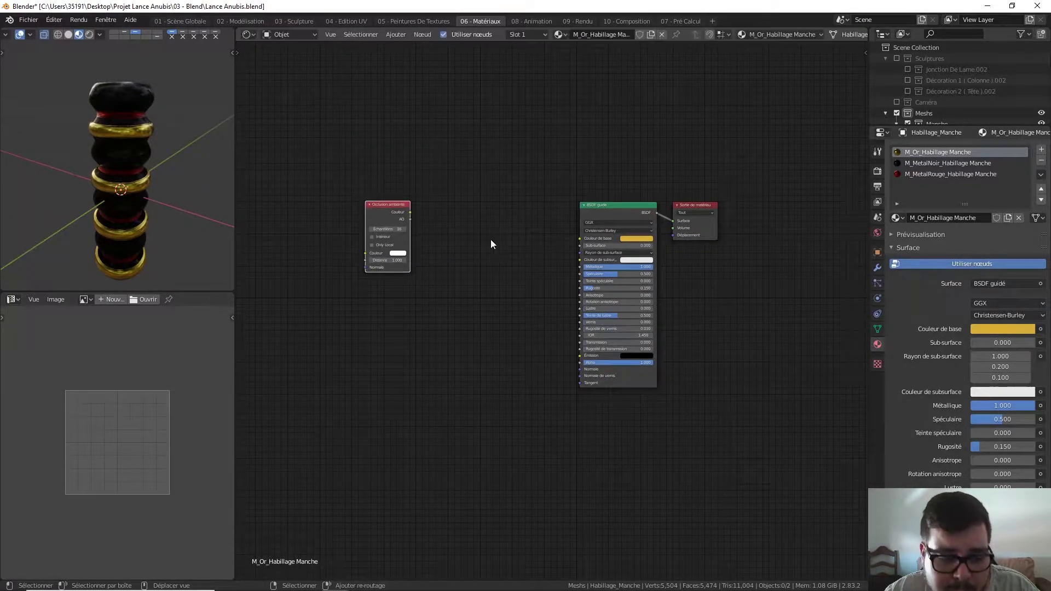
Step: Add a Mix colour node and connect the occlusion colour into its Couleur 2
key(shift+a)
mouse_move(437, 282)
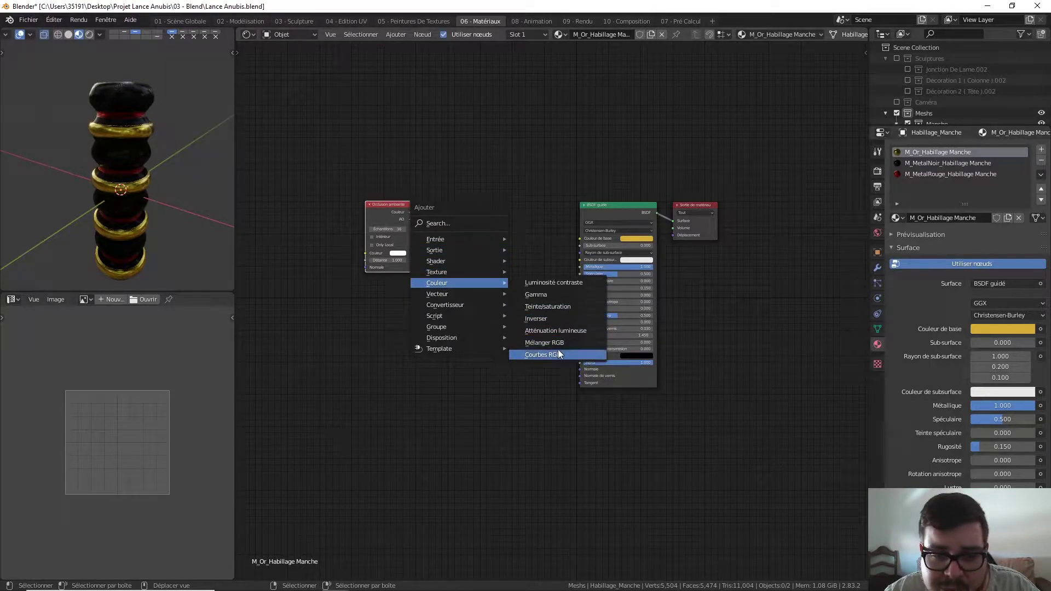
click(555, 339)
click(488, 180)
scroll(383, 195, up, 1)
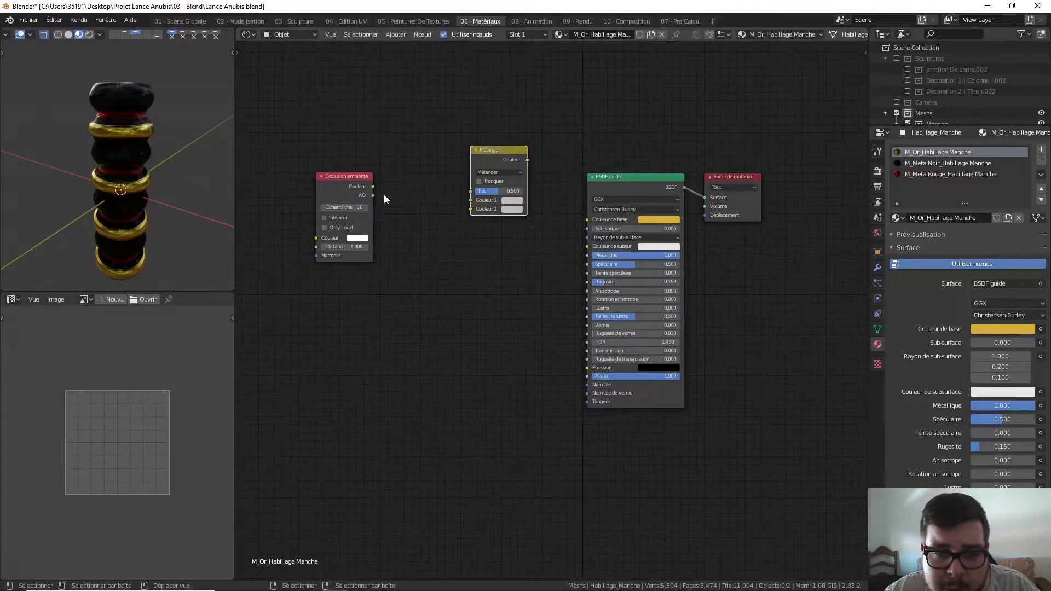
drag(372, 186, 470, 208)
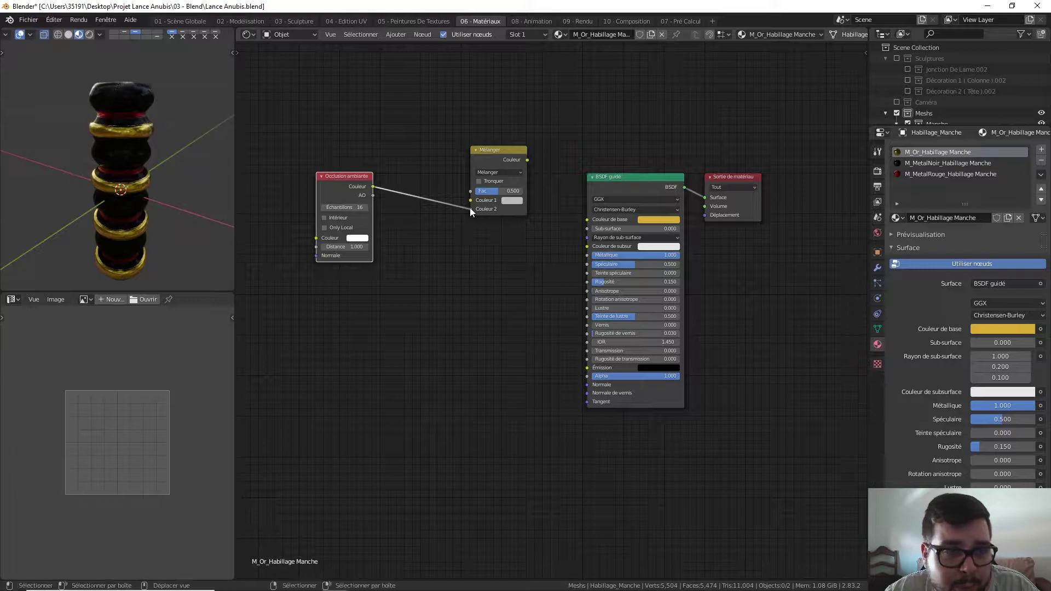
Step: Eyedrop the gold tint into Couleur 1 and feed the Mix result into Base Color
click(517, 201)
click(569, 167)
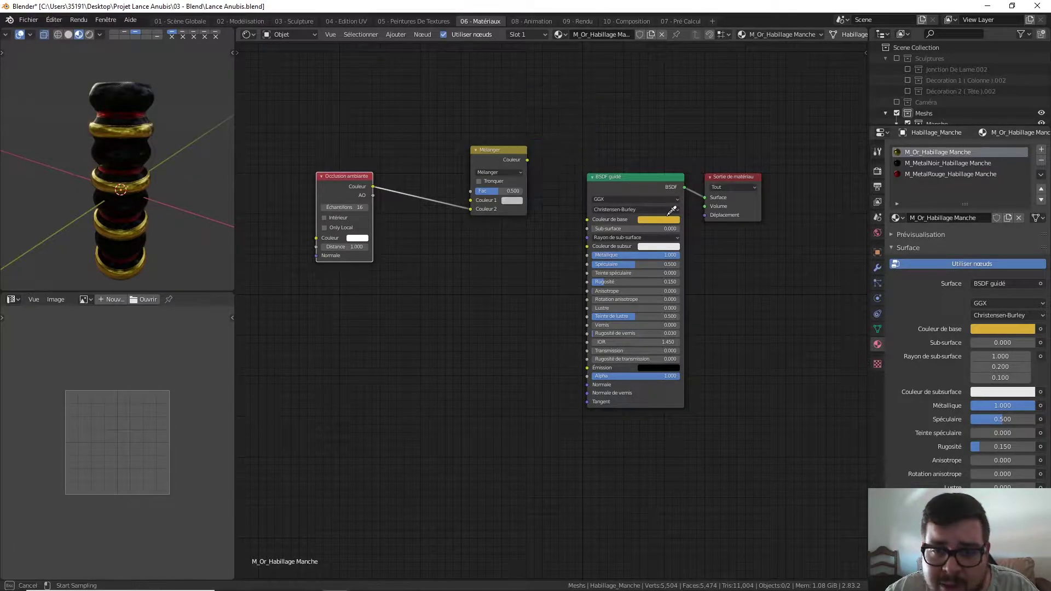
click(670, 218)
drag(527, 159, 587, 219)
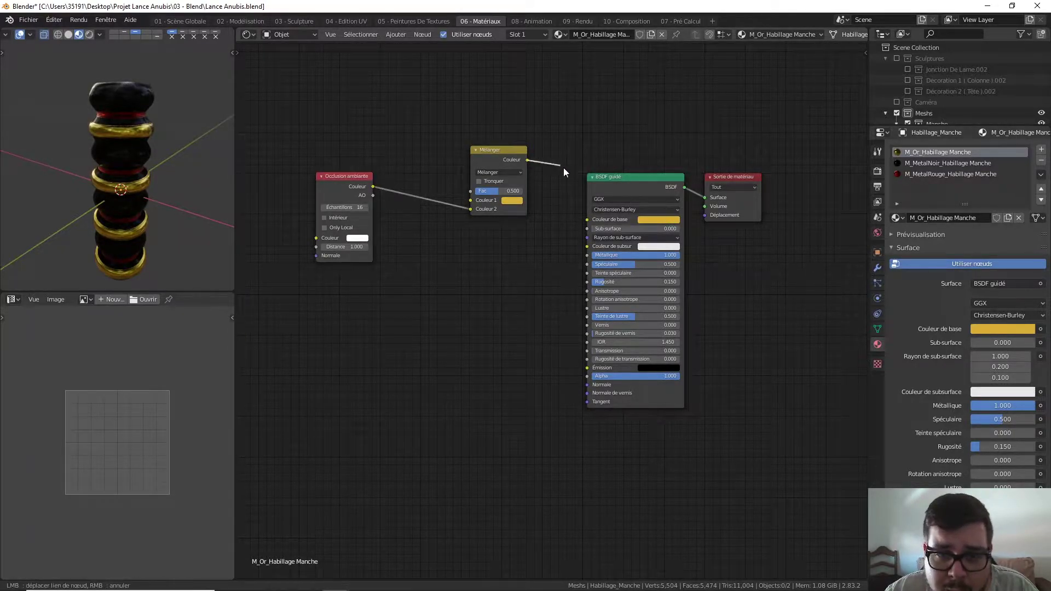
Step: Set the Mix blend mode to Multiply with factor 1.000, and reposition the occlusion node
click(510, 173)
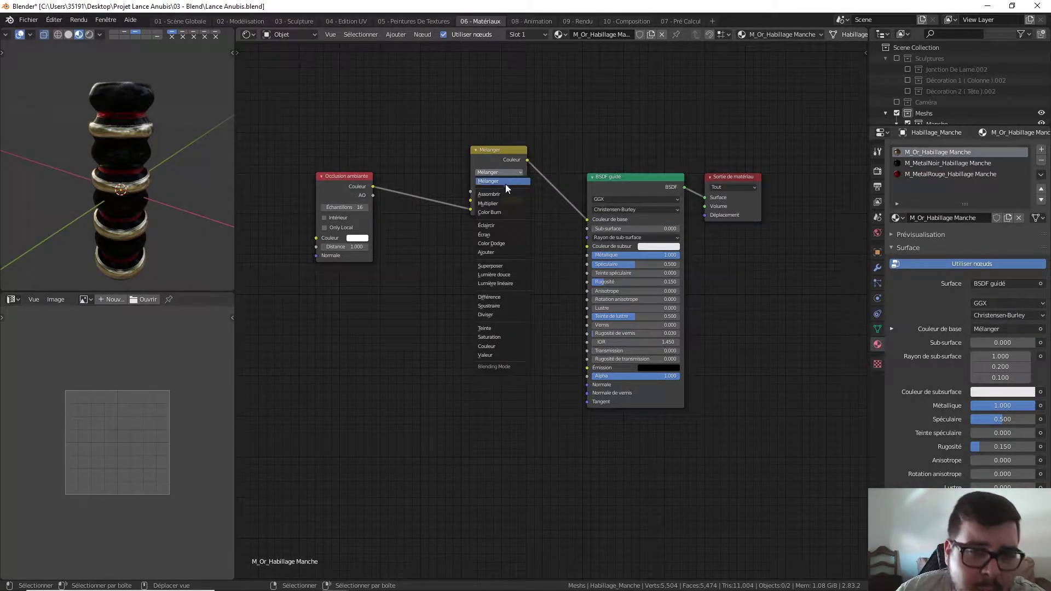
click(502, 202)
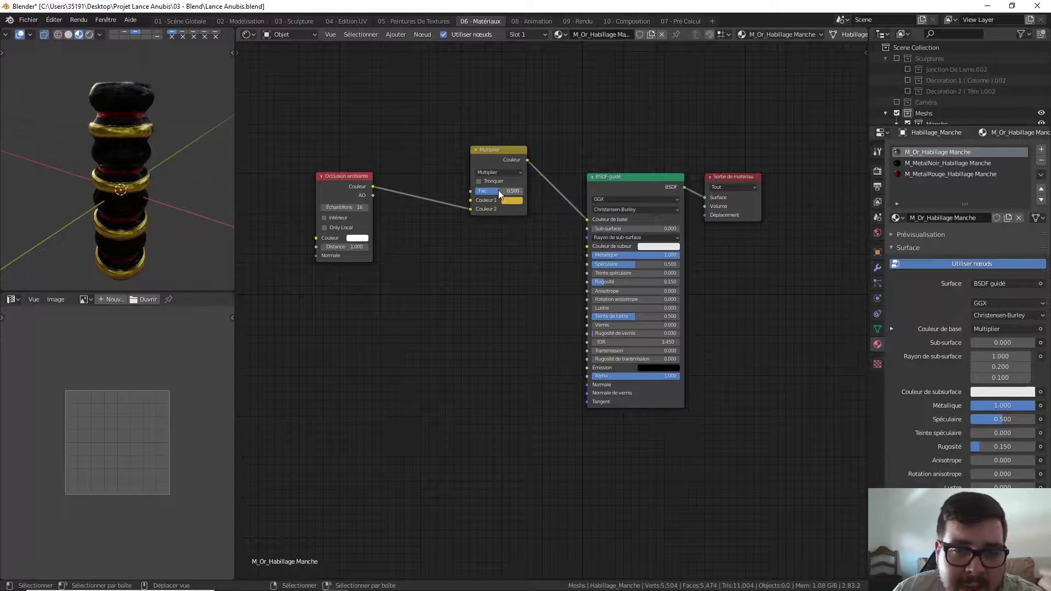
drag(499, 192, 518, 195)
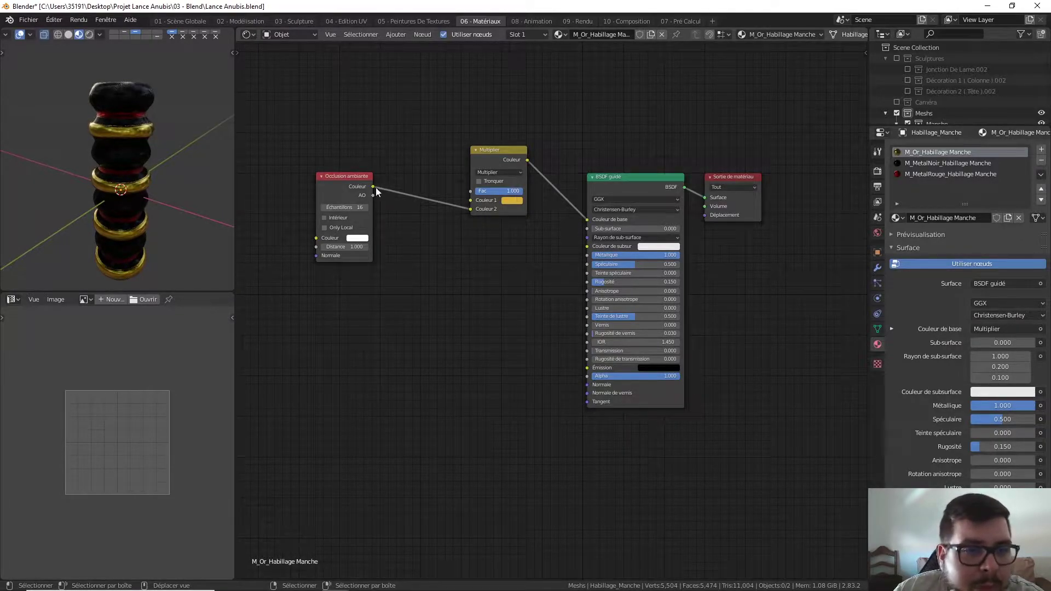
drag(370, 189, 398, 216)
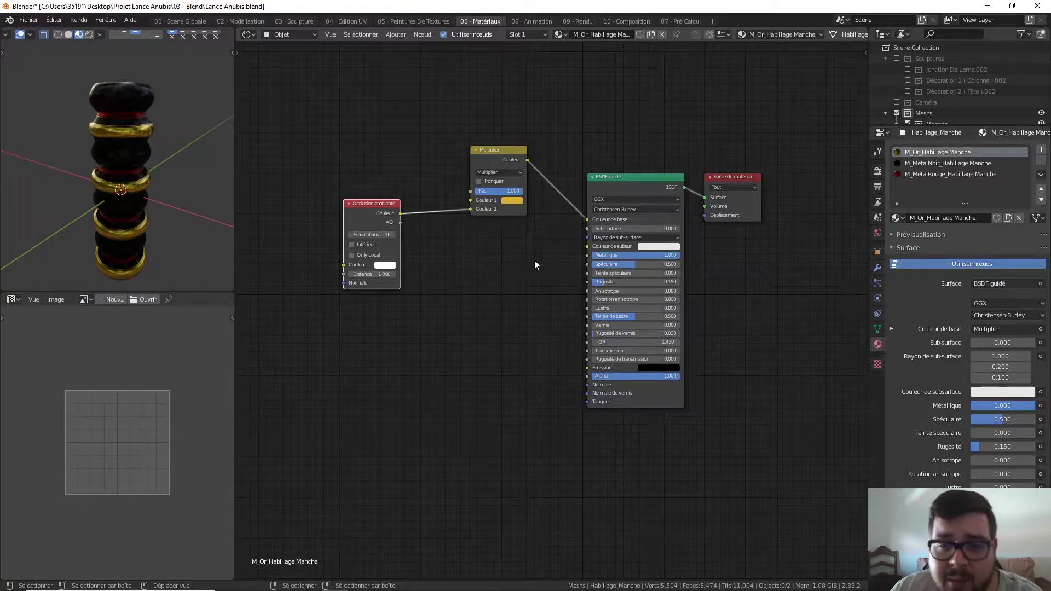
Step: Add a Fresnel node via search 'fre' and connect its Fac to the shader's Specular
click(503, 264)
key(shift+a)
click(467, 205)
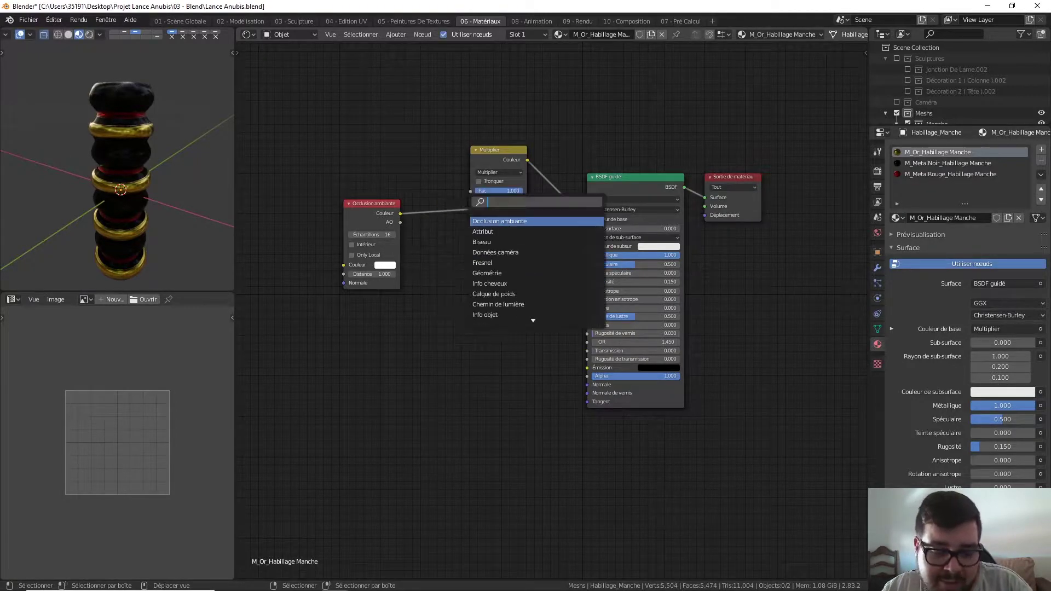
text(fre)
click(494, 222)
click(517, 244)
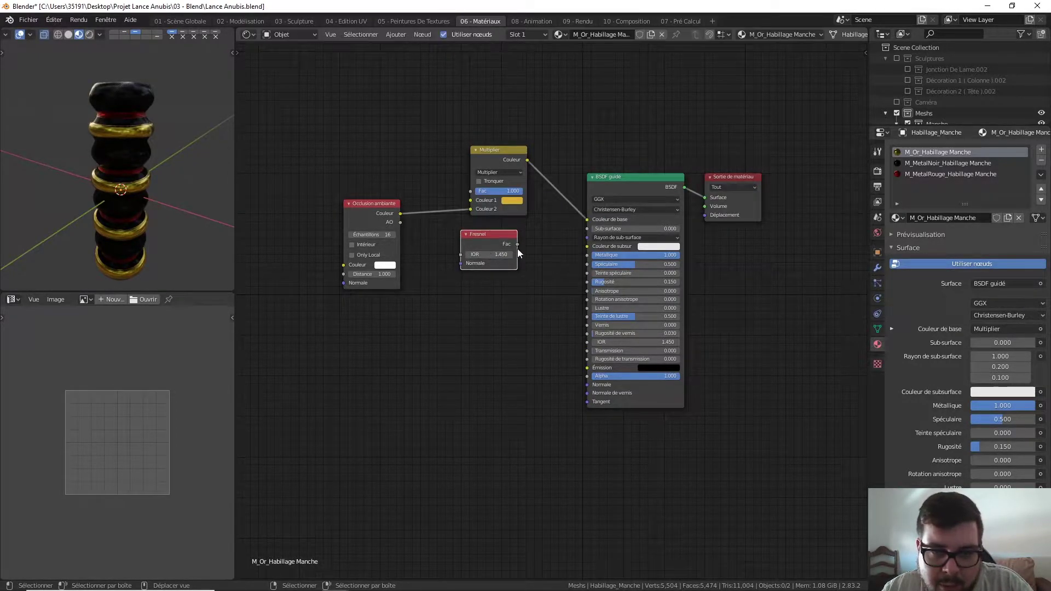
drag(517, 244, 590, 264)
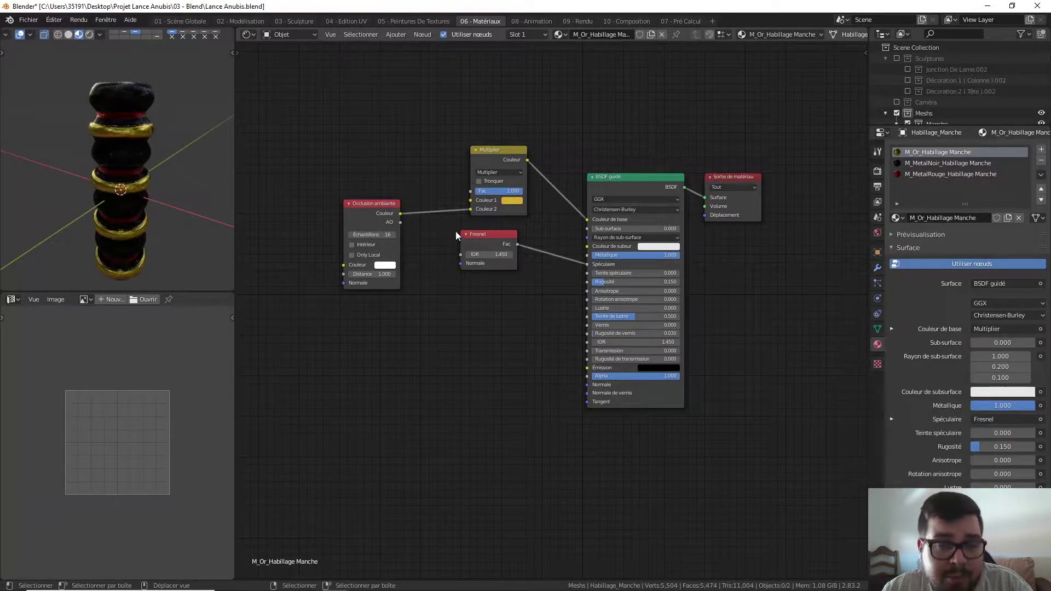
drag(504, 240, 529, 246)
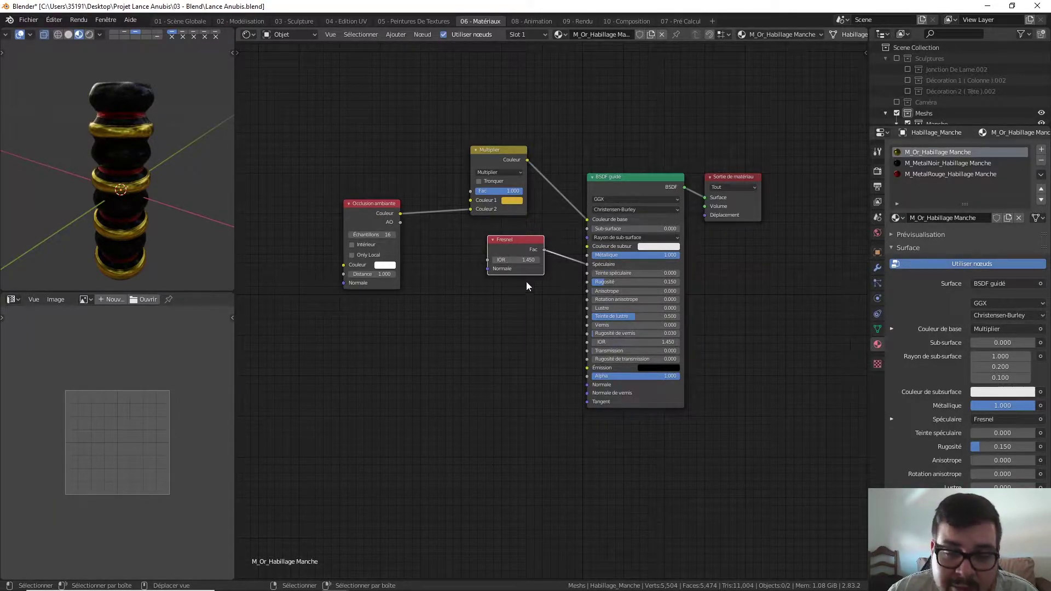
Step: Set the Fresnel IOR to 2.150 and nudge the node into place
scroll(558, 275, up, 2)
double_click(514, 242)
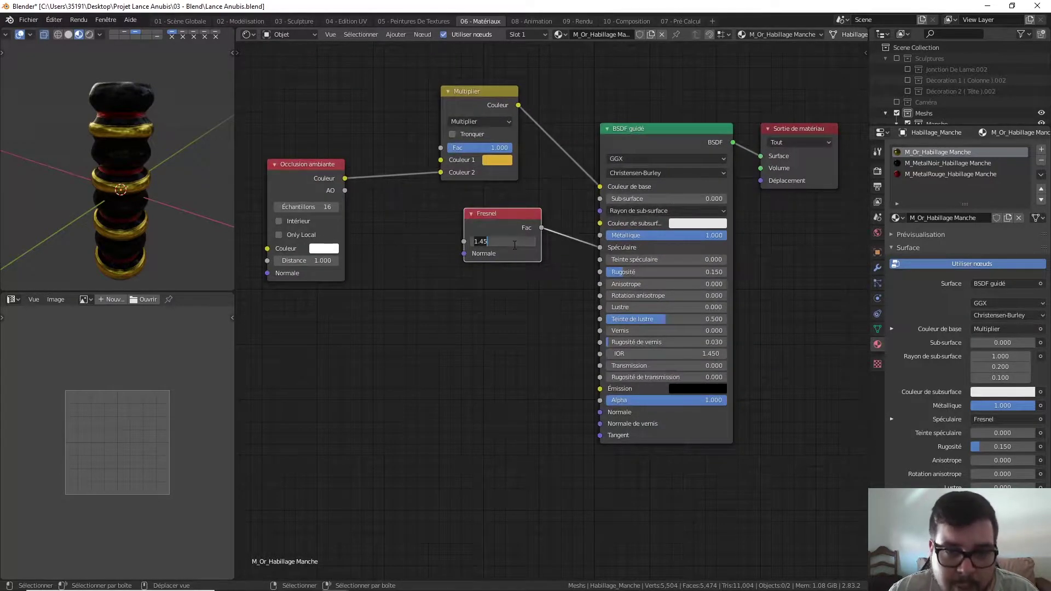
text(2.15)
key(Return)
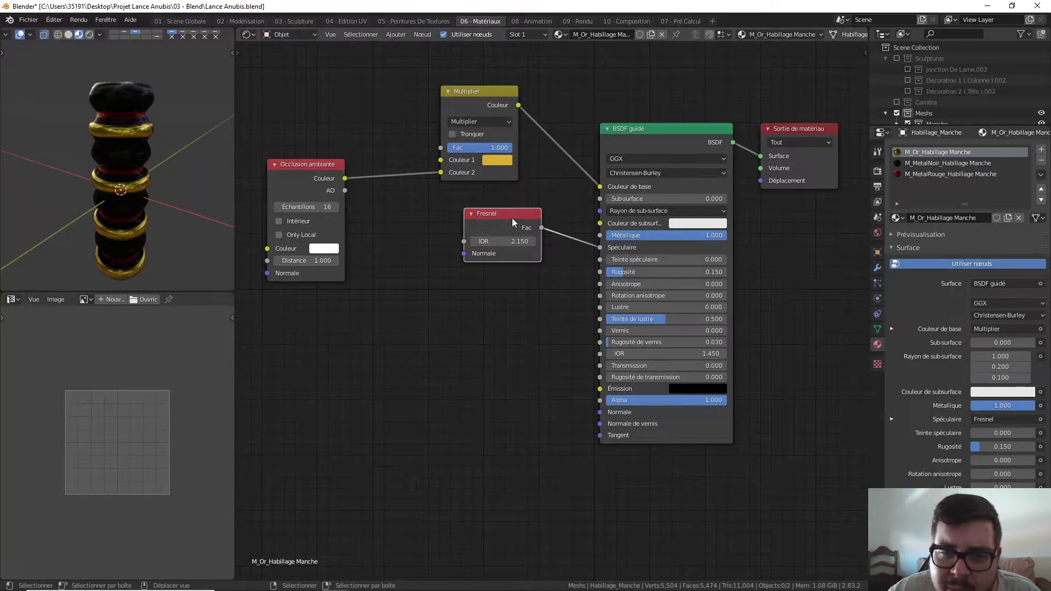
drag(511, 217, 492, 210)
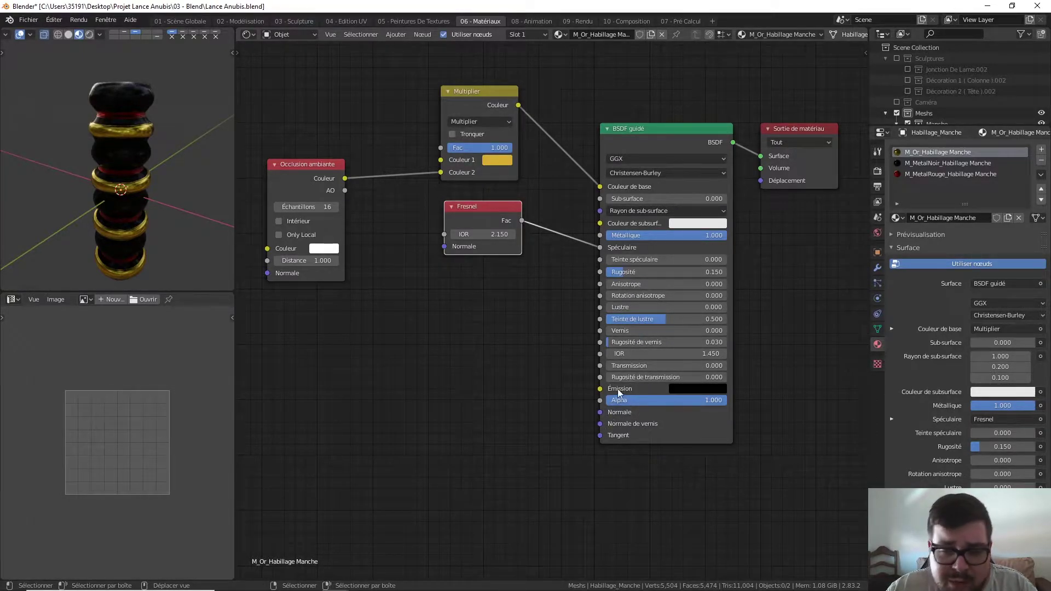
scroll(192, 192, up, 2)
Step: Add a Musgrave texture node below the ambient occlusion node
scroll(192, 189, up, 2)
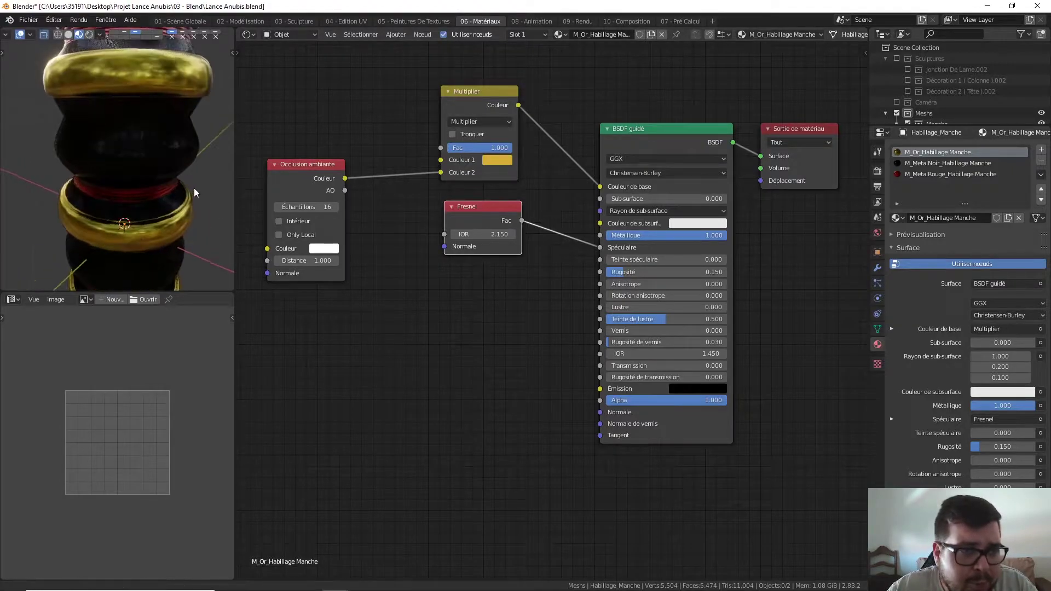
scroll(190, 203, up, 2)
scroll(188, 218, up, 2)
key(shift+a)
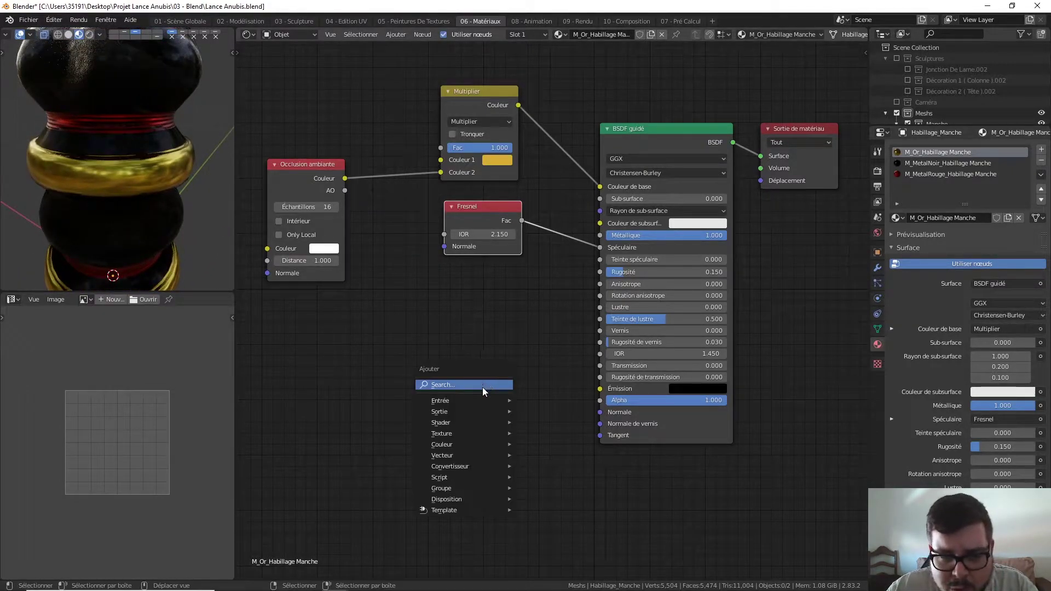
mouse_move(463, 433)
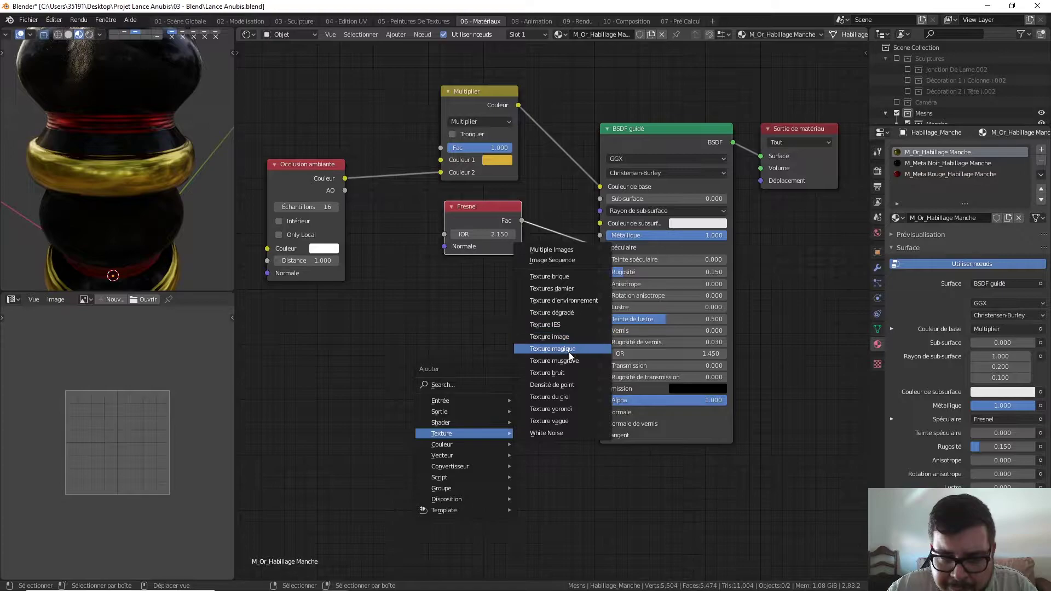
click(539, 351)
click(318, 335)
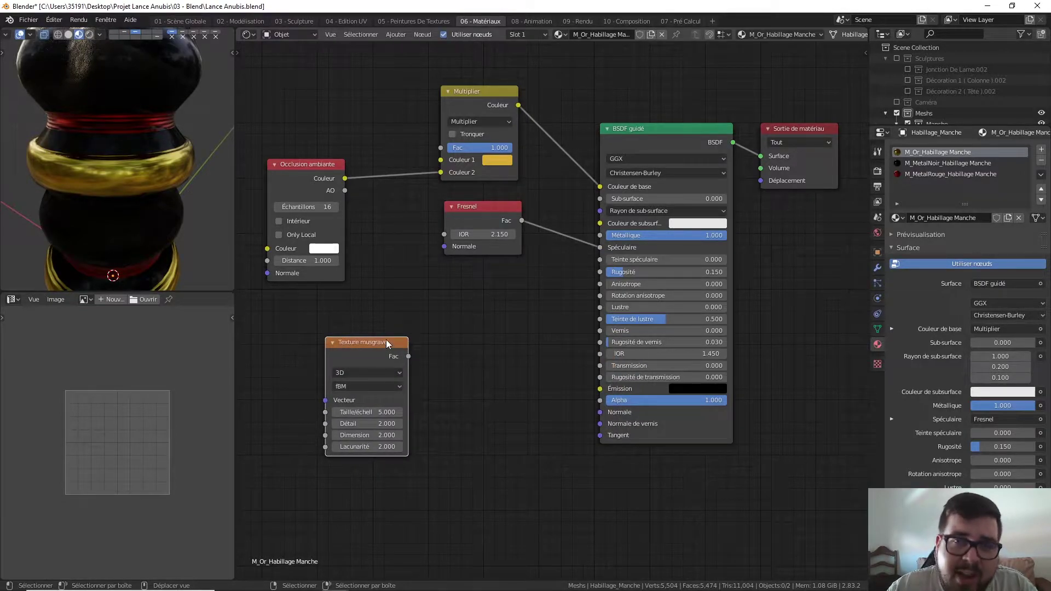
middle_drag(387, 344, 449, 330)
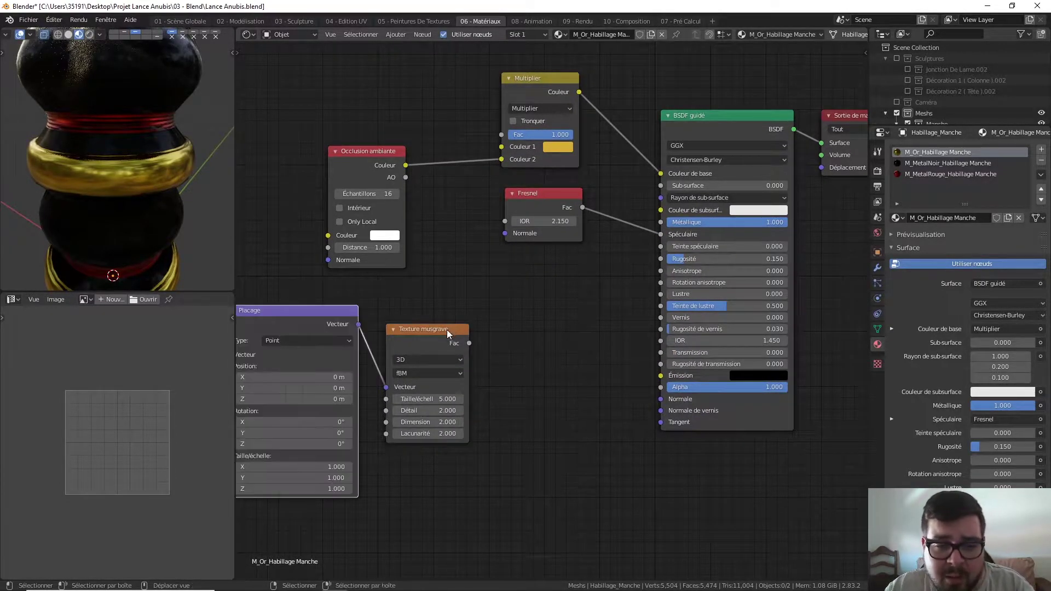
Step: Give the Musgrave texture mapping and UV coordinates with Ctrl+T, and preview it on the model
key(ctrl+t)
key(Home)
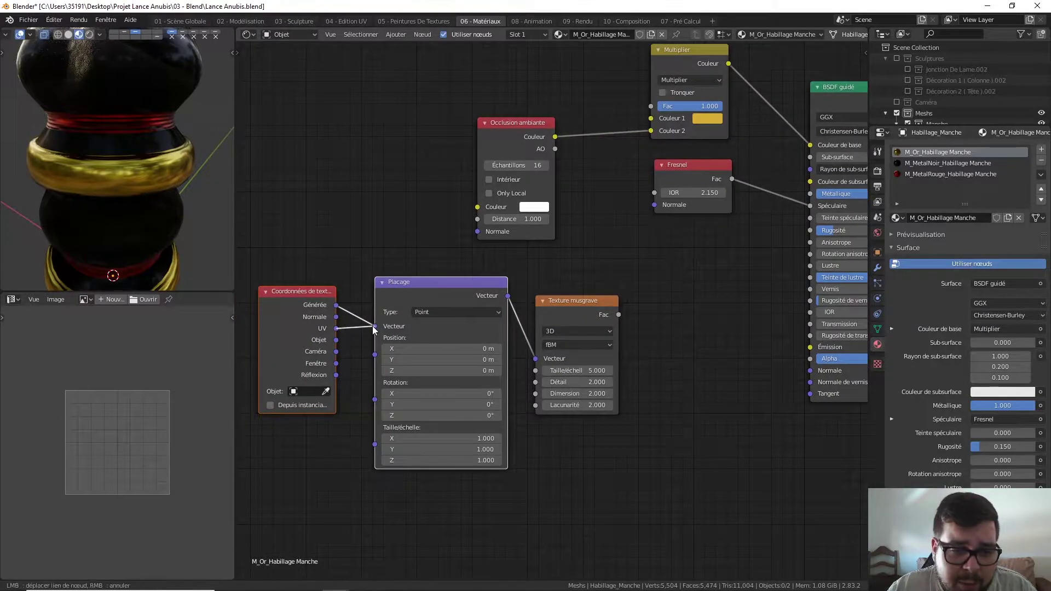
drag(336, 329, 375, 326)
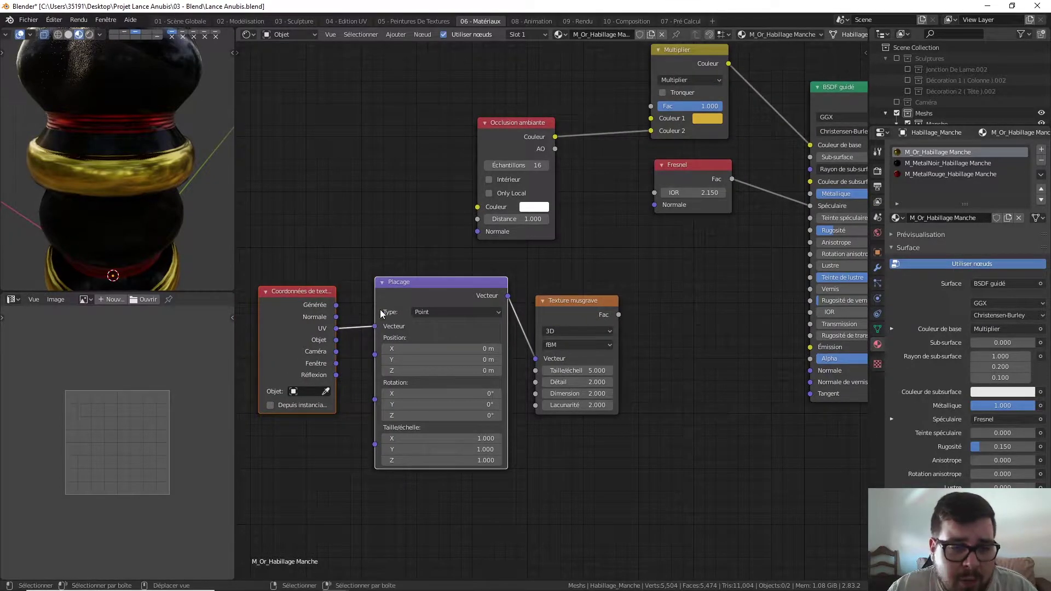
ctrl+shift+click(591, 301)
middle_drag(466, 281, 398, 281)
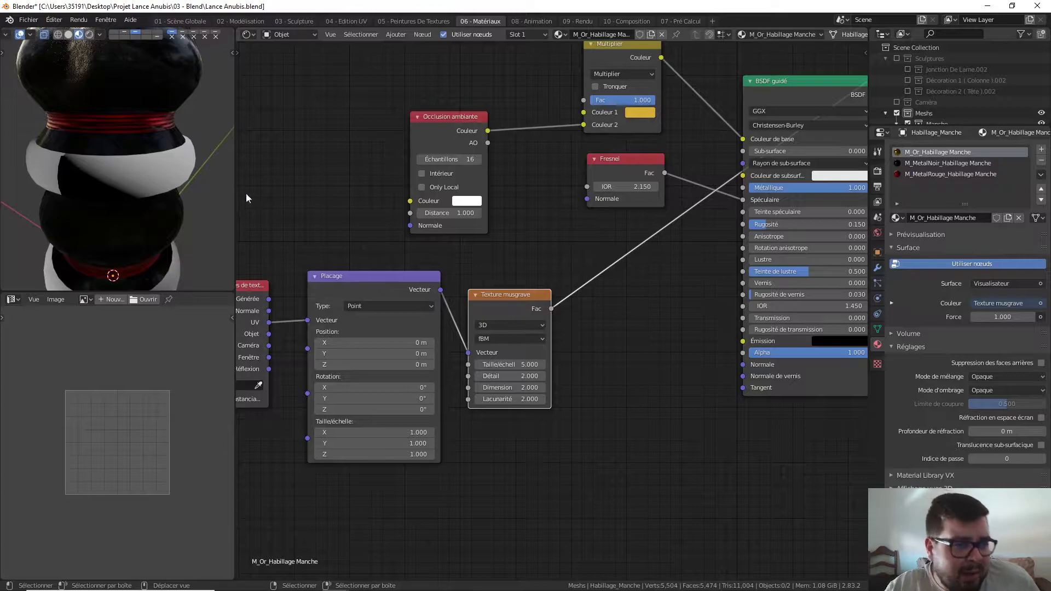
mouse_move(131, 169)
middle_down()
mouse_move(181, 155)
mouse_move(137, 164)
middle_up()
Step: Set the Musgrave scale to 35.000, detail to 16.000 and Dimension to 0.150
drag(507, 365, 553, 365)
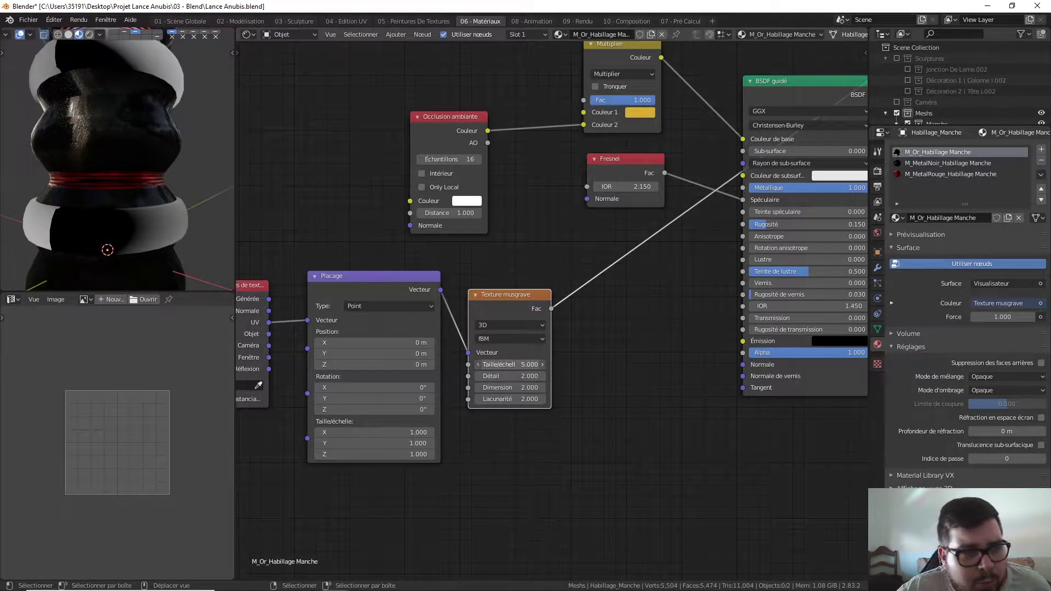
click(510, 365)
text(25.1)
text(5)
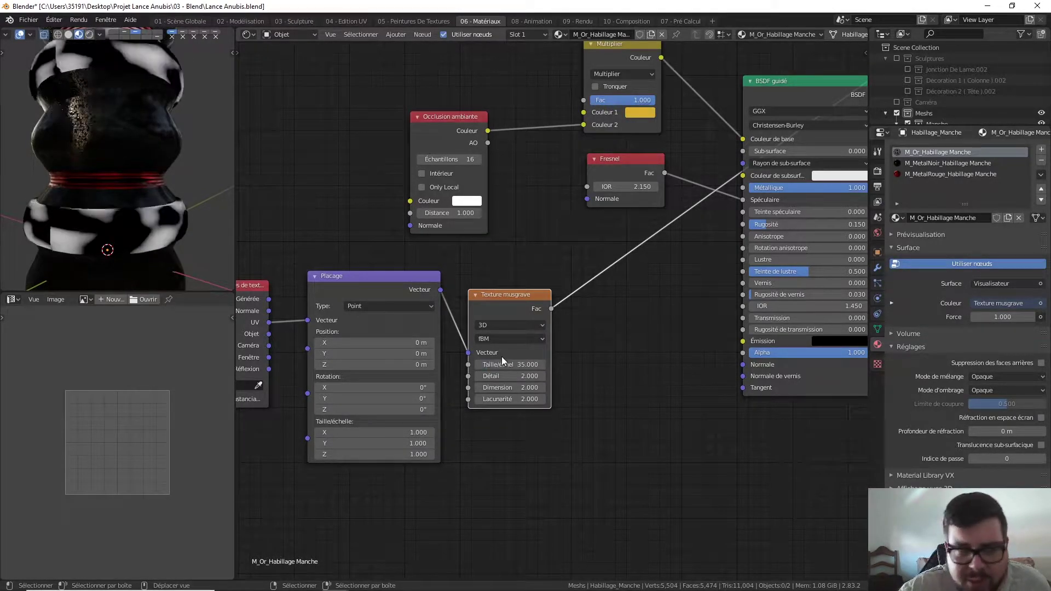
key(Return)
drag(503, 376, 542, 376)
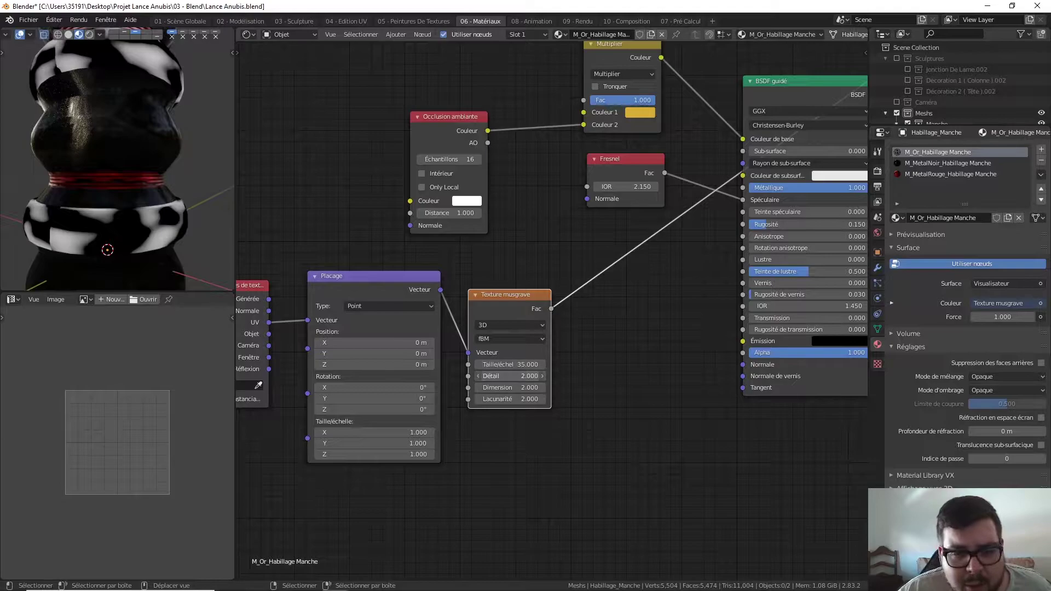
click(524, 388)
text(5)
key(Return)
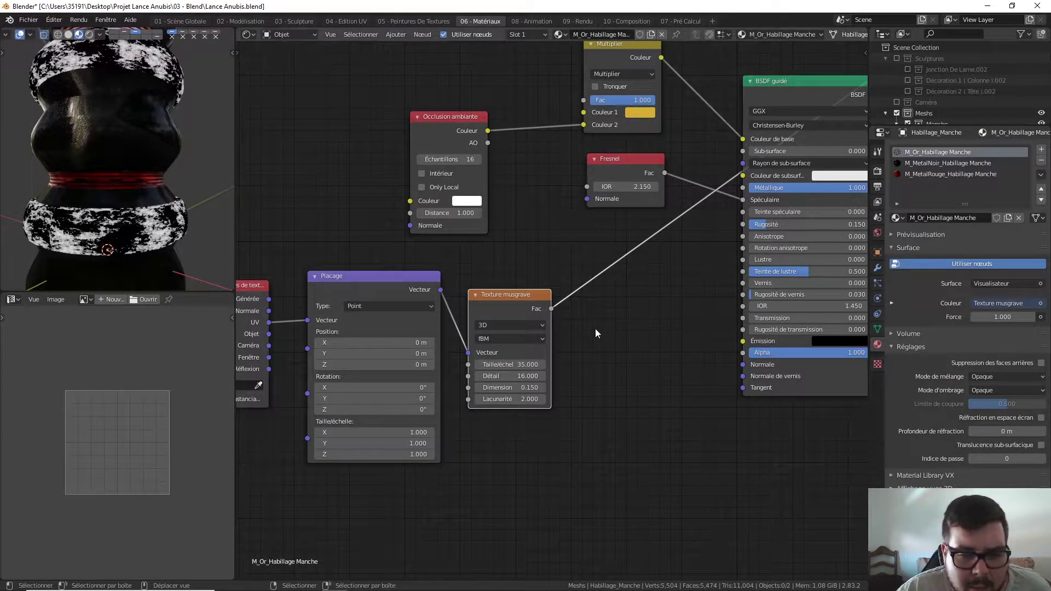
Step: Lower the Musgrave scale to 3.500 and orbit the model to inspect the larger patches
middle_drag(595, 329, 578, 333)
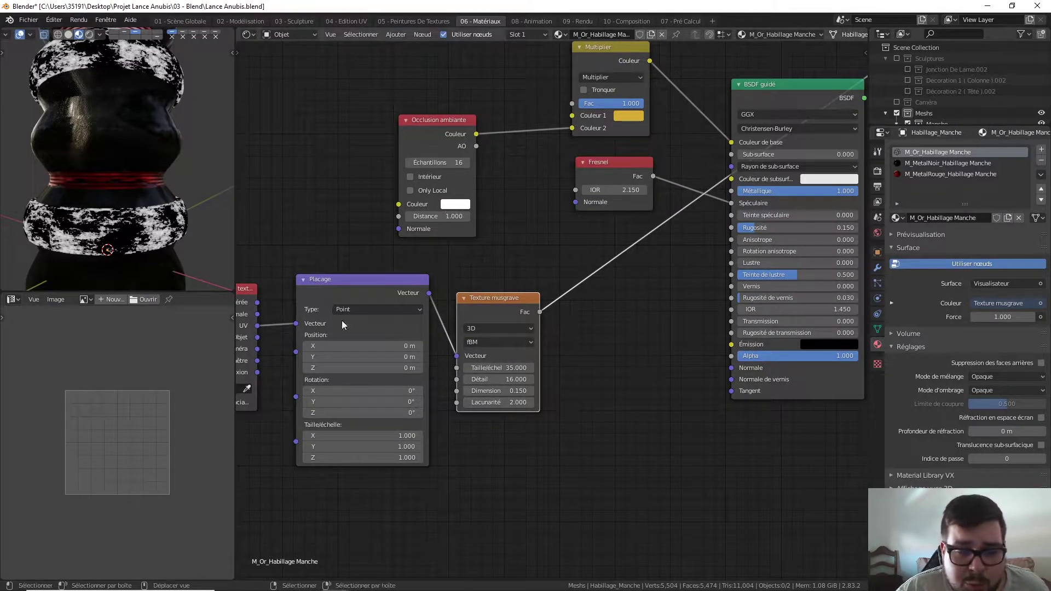
drag(493, 367, 323, 367)
drag(507, 367, 505, 366)
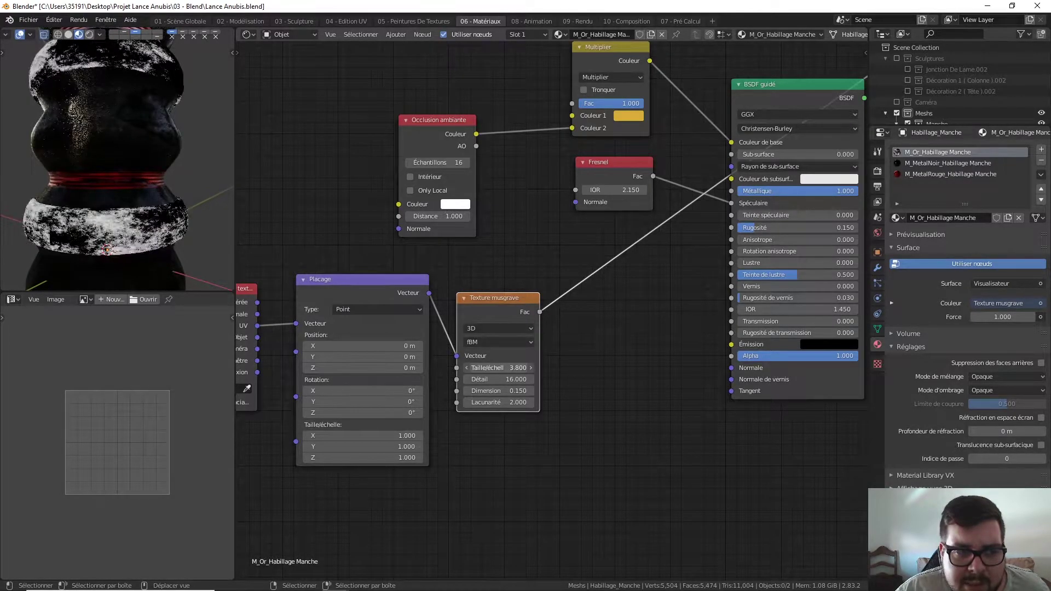
click(499, 367)
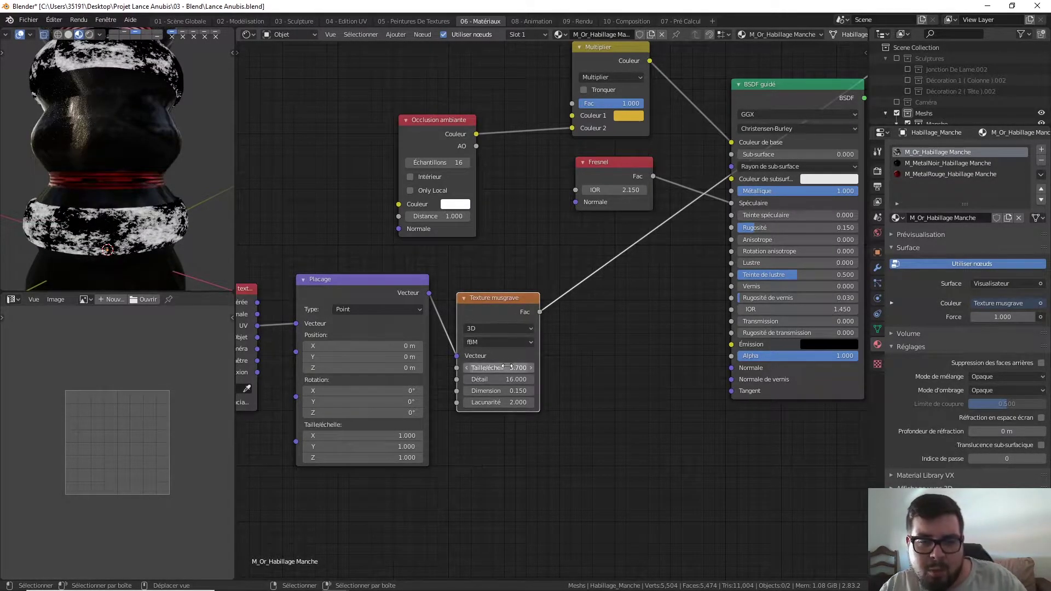
text(3.5)
key(Return)
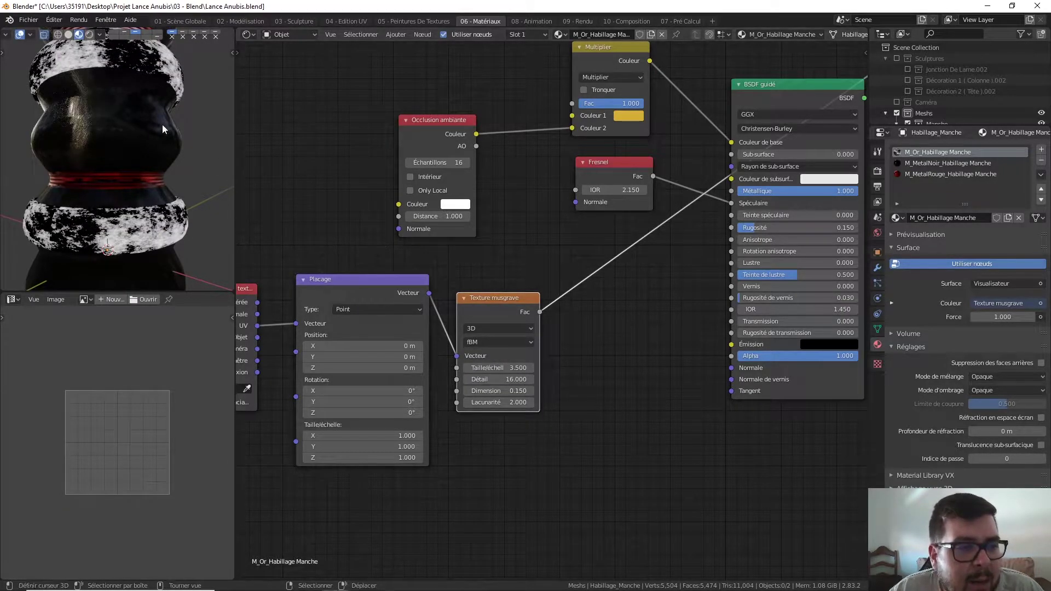
scroll(110, 140, up, 3)
mouse_move(98, 150)
middle_down()
mouse_move(205, 152)
mouse_move(184, 156)
middle_up()
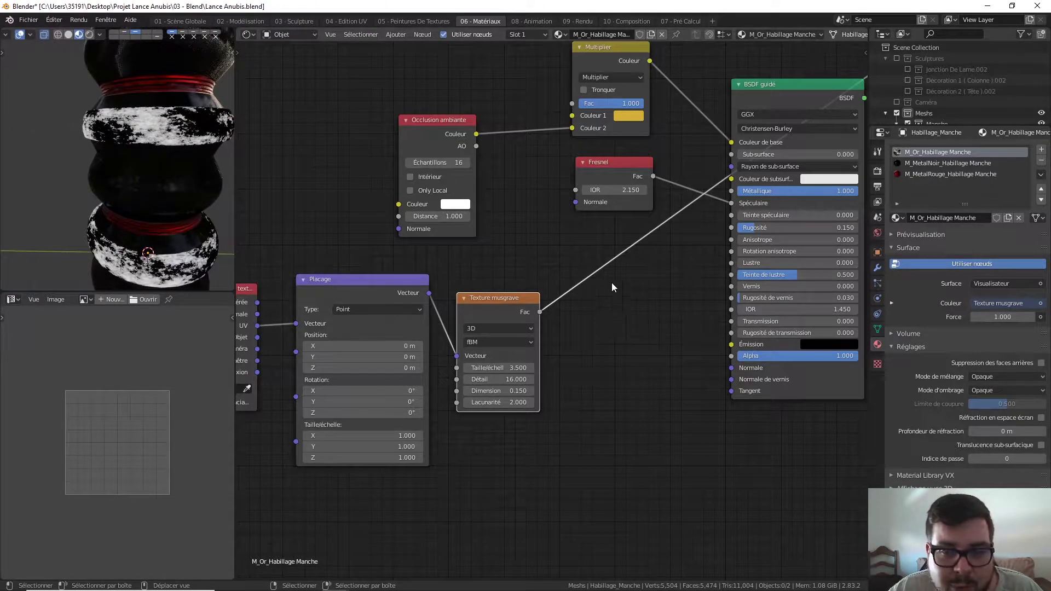
key(shift+a)
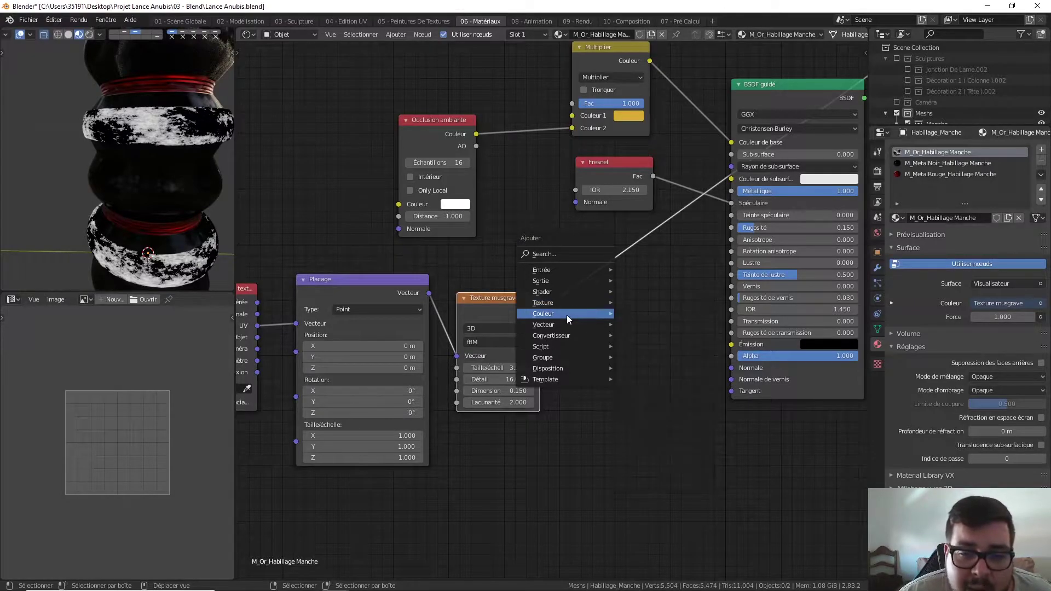
mouse_move(544, 324)
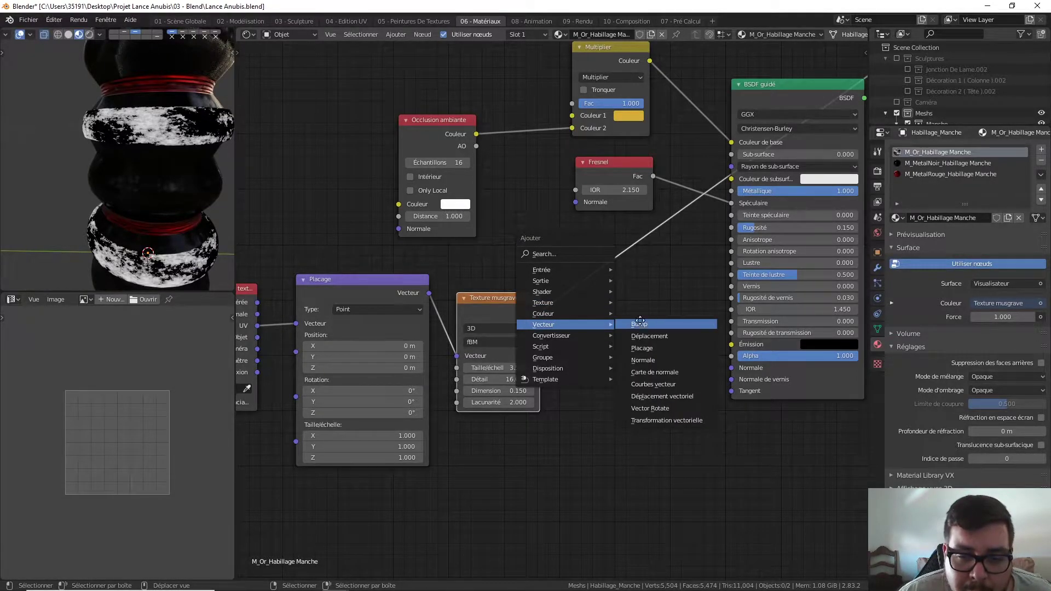
Step: Add a Bump node linking Musgrave Fac to Height and Bump Normal to BSDF Normal, previewing the BSDF
click(638, 324)
click(618, 304)
mouse_move(540, 312)
mouse_down()
mouse_move(550, 278)
mouse_move(562, 285)
mouse_up()
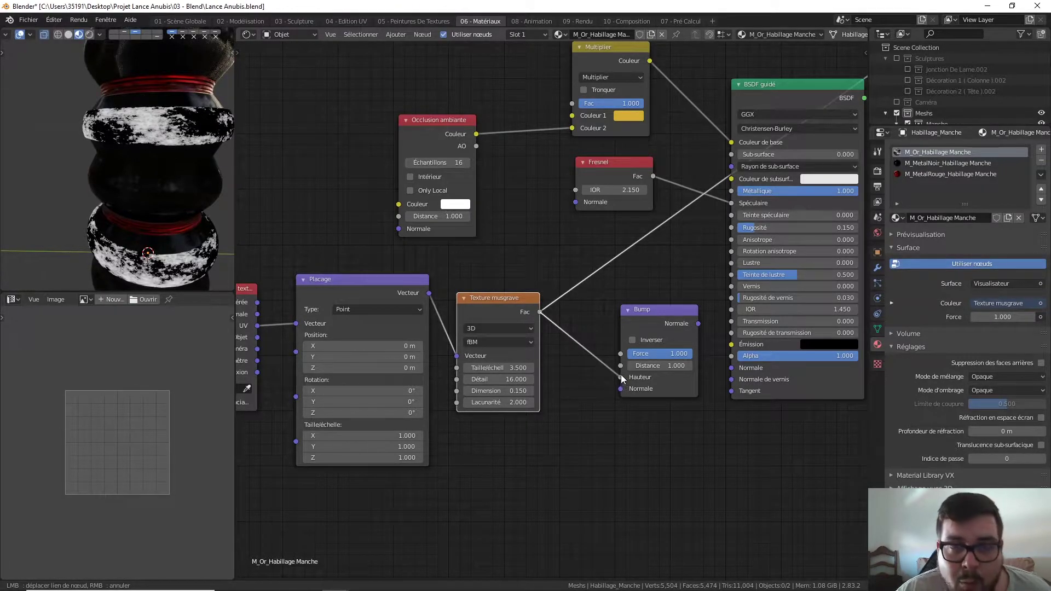
drag(622, 379, 621, 377)
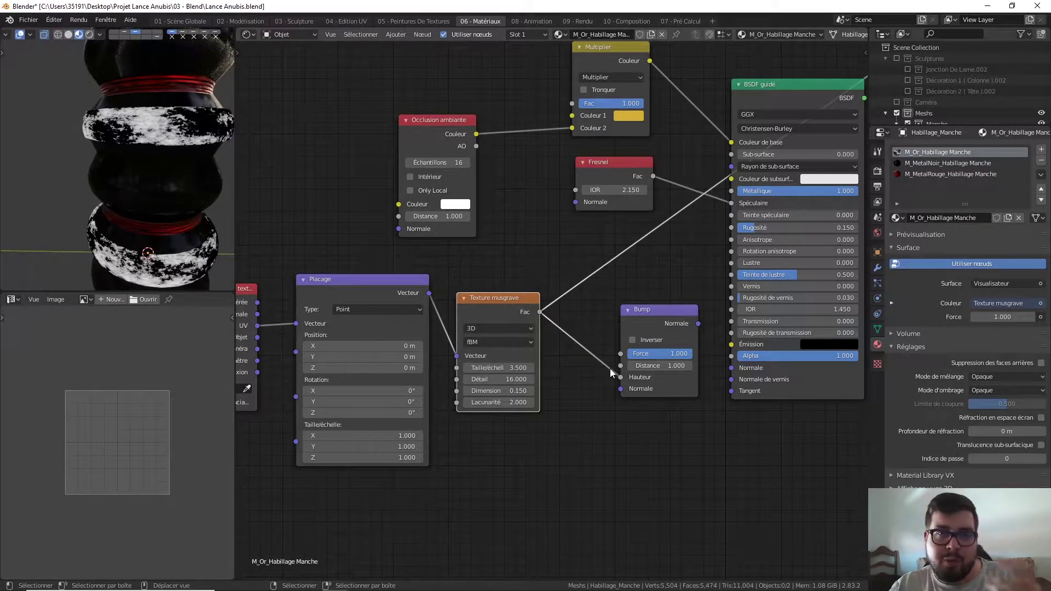
drag(697, 323, 731, 368)
middle_drag(842, 73, 767, 110)
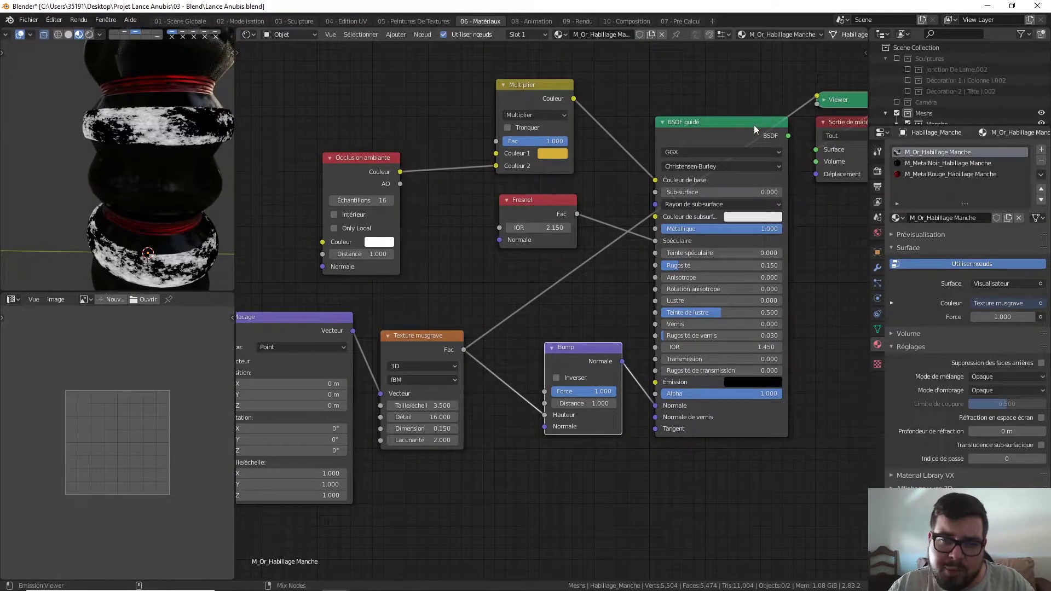
ctrl+shift+click(754, 126)
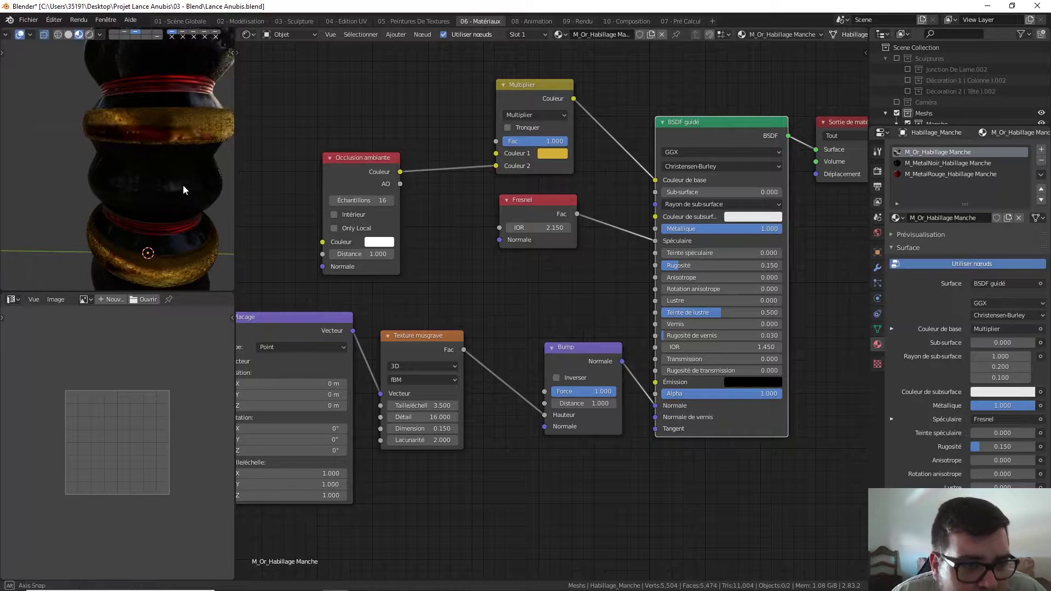
Step: Set the Bump Distance to 0.100 and Strength to 0.350, then inspect the column's relief
middle_drag(183, 185, 205, 153)
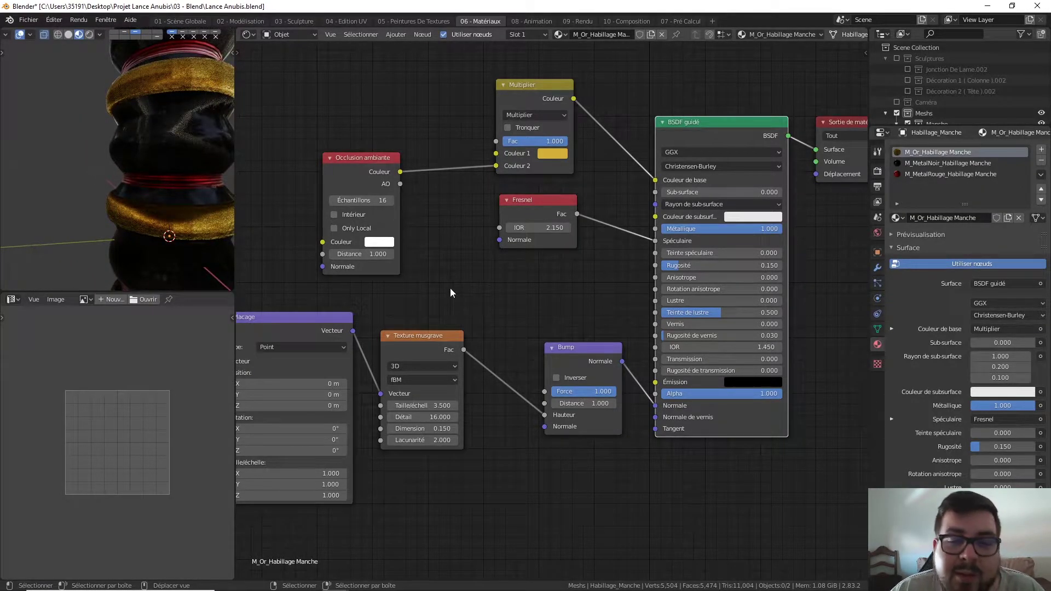
click(580, 404)
text(1.0)
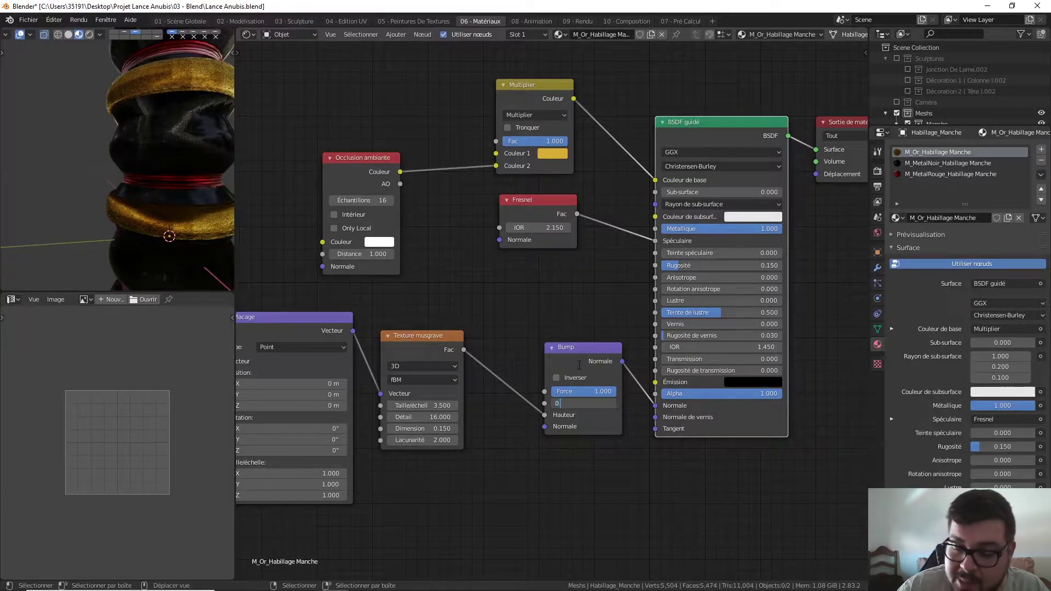
text(.1)
key(Return)
click(588, 389)
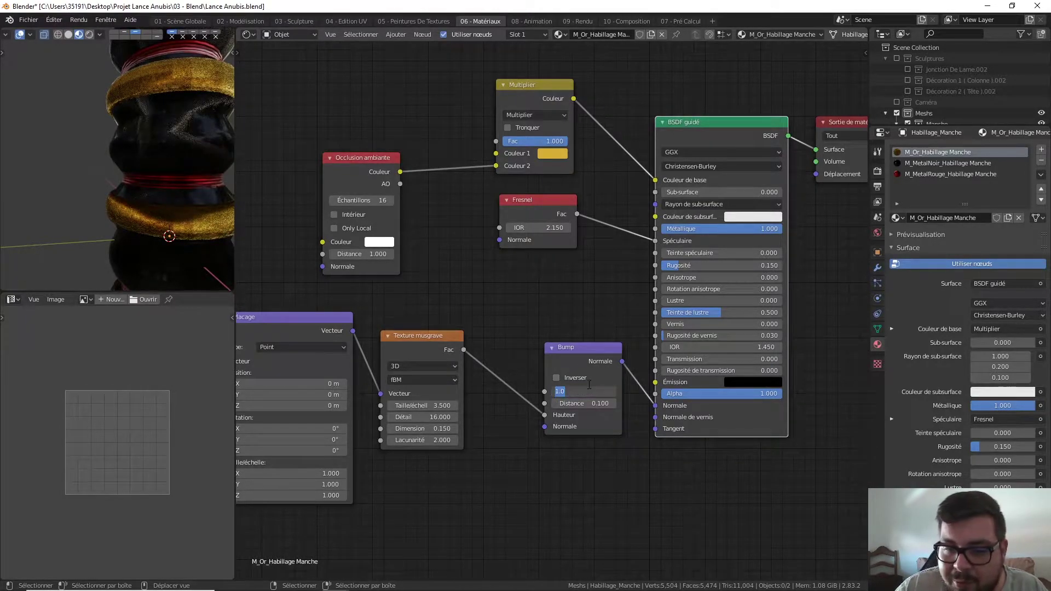
text(0.35)
key(Return)
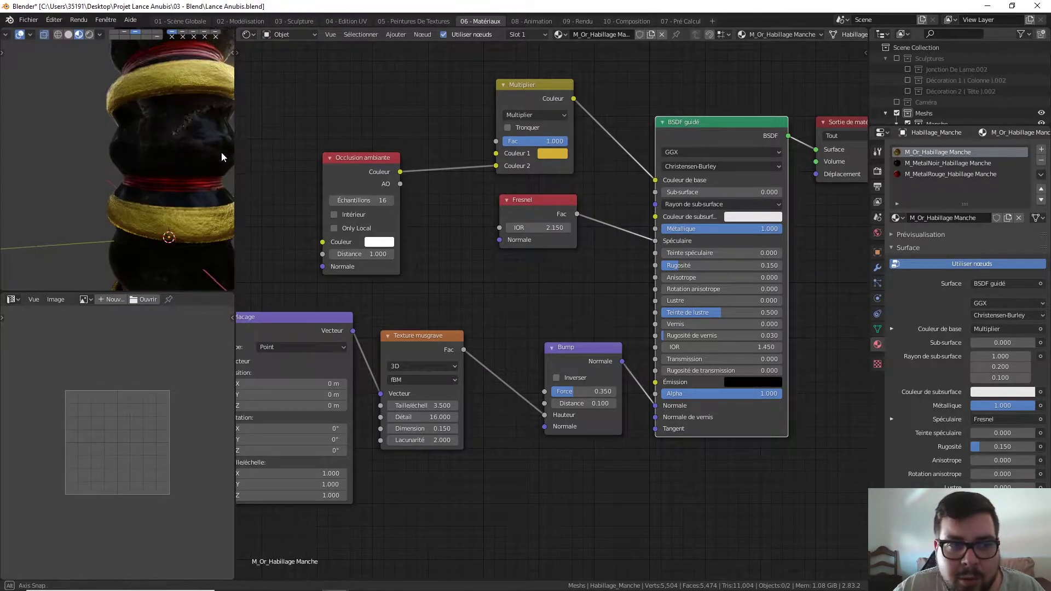
scroll(221, 152, up, 2)
scroll(225, 167, up, 3)
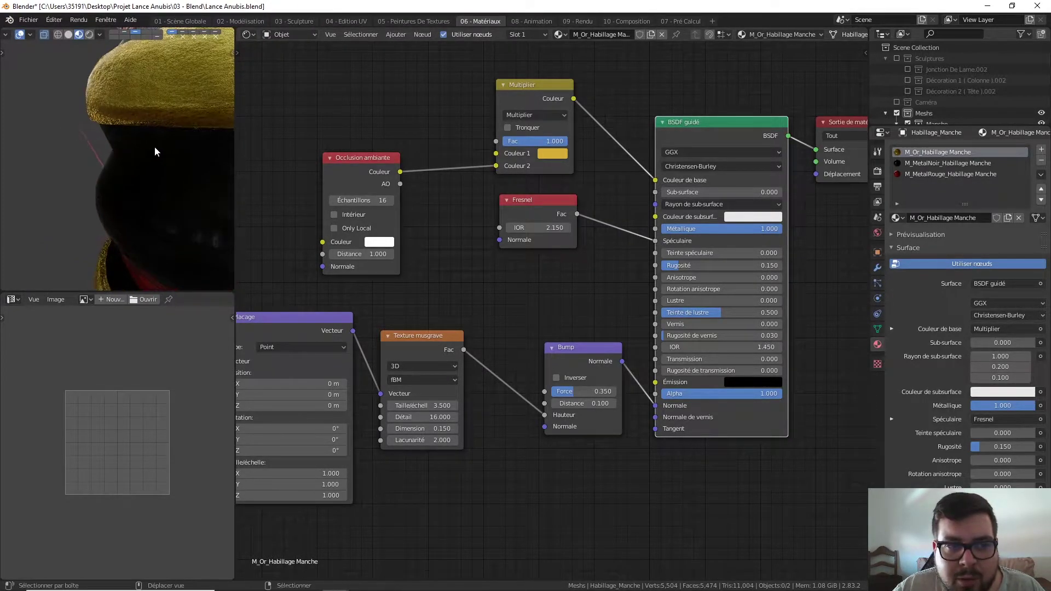
mouse_move(154, 146)
middle_down()
mouse_move(114, 155)
mouse_move(124, 139)
mouse_move(127, 156)
mouse_move(103, 131)
middle_up()
scroll(127, 157, down, 3)
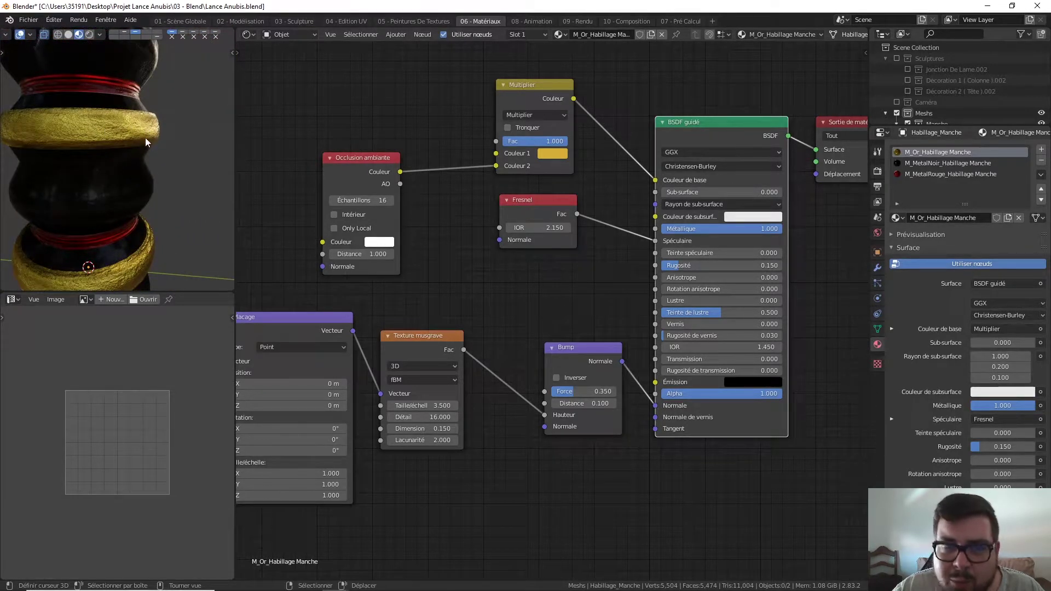
shift+middle_drag(169, 139, 178, 136)
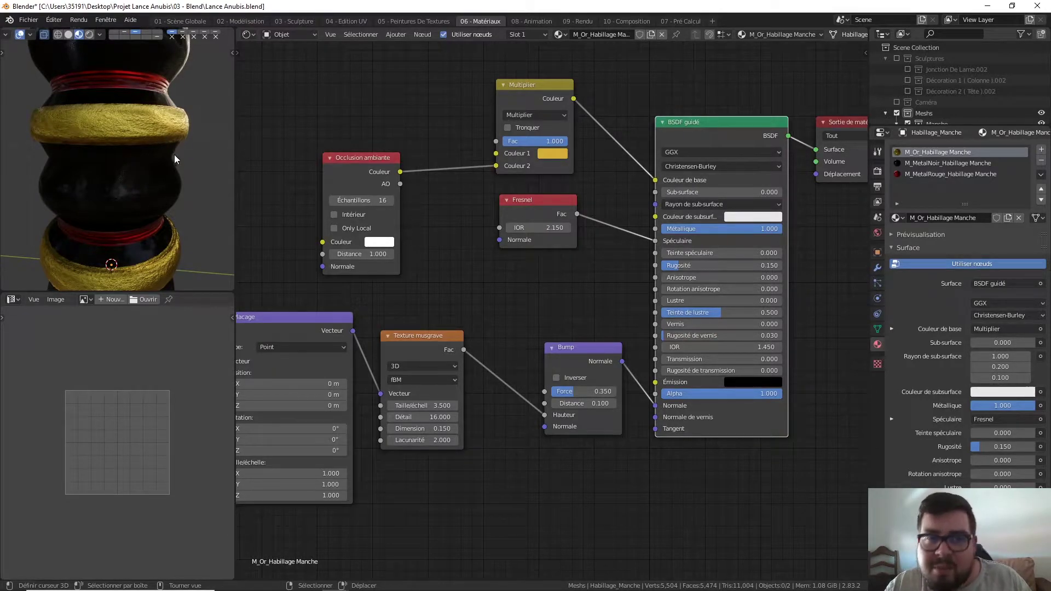
Step: Insert a Dégradé de couleurs colour ramp into the Musgrave–Bump link
key(shift+a)
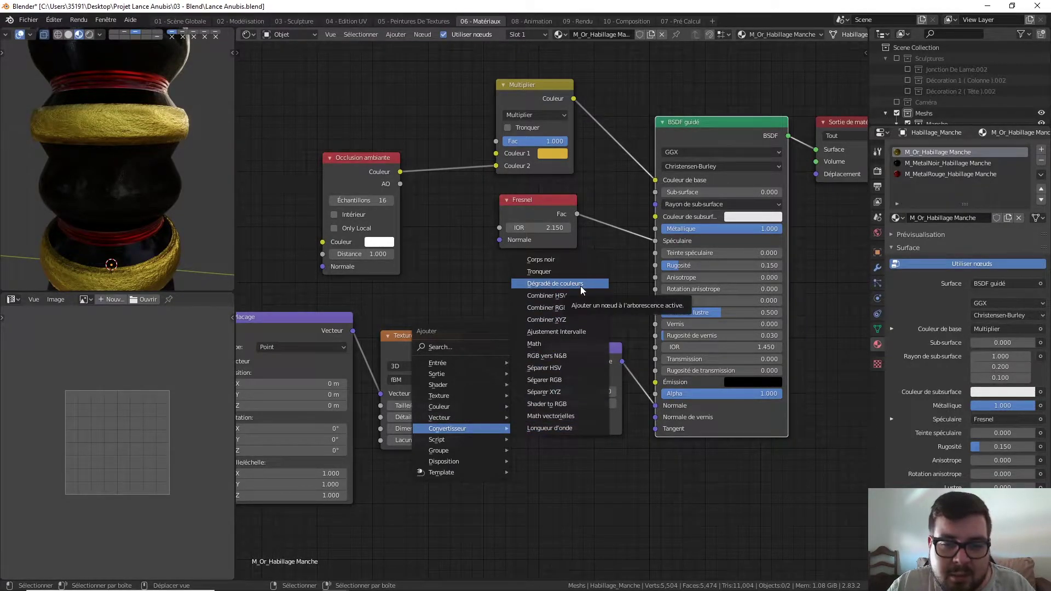
click(581, 284)
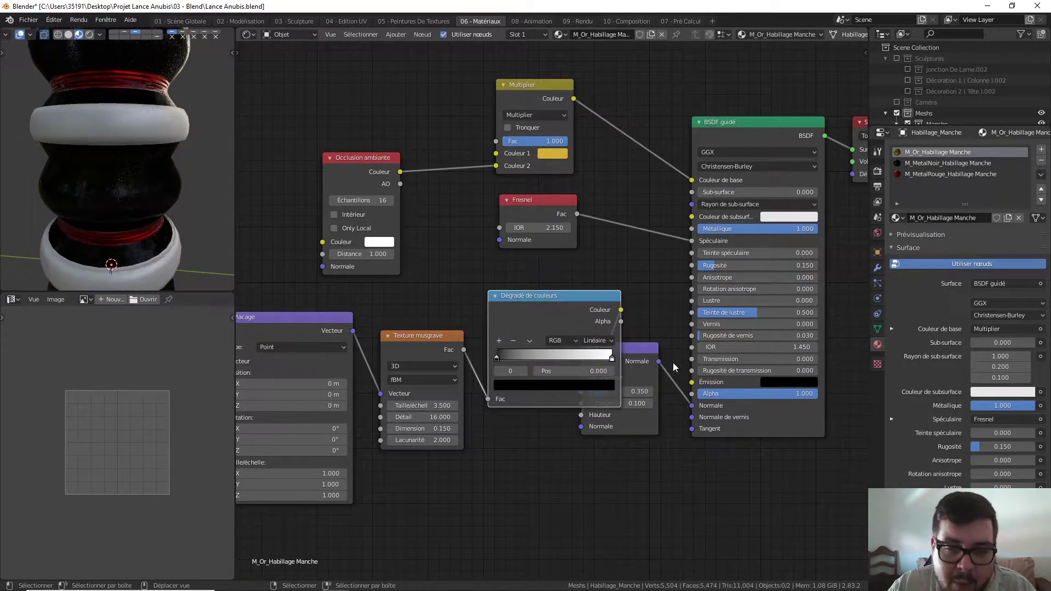
click(691, 368)
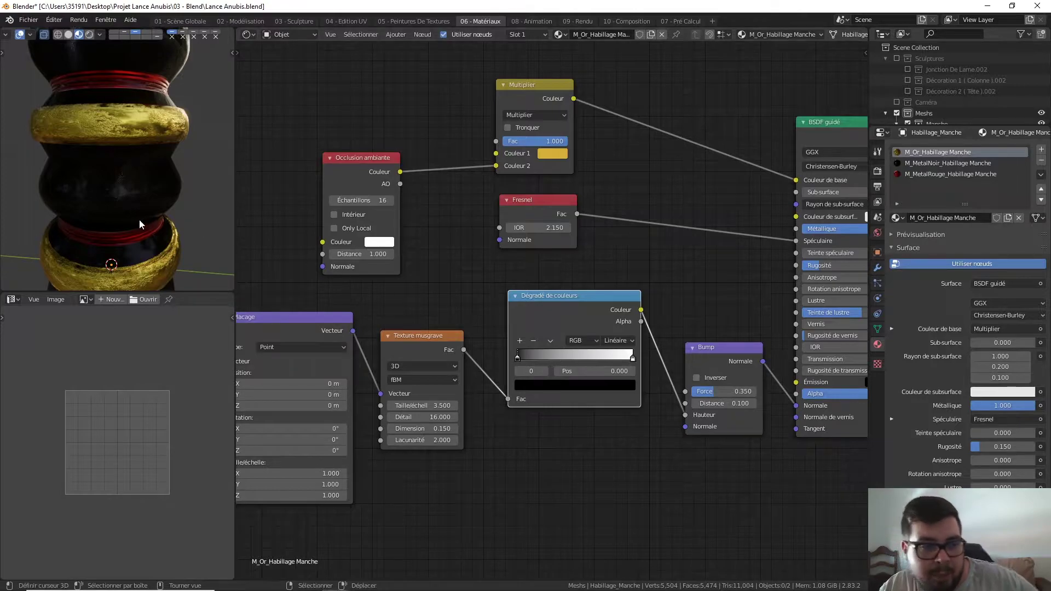
scroll(126, 172, up, 3)
scroll(130, 156, up, 2)
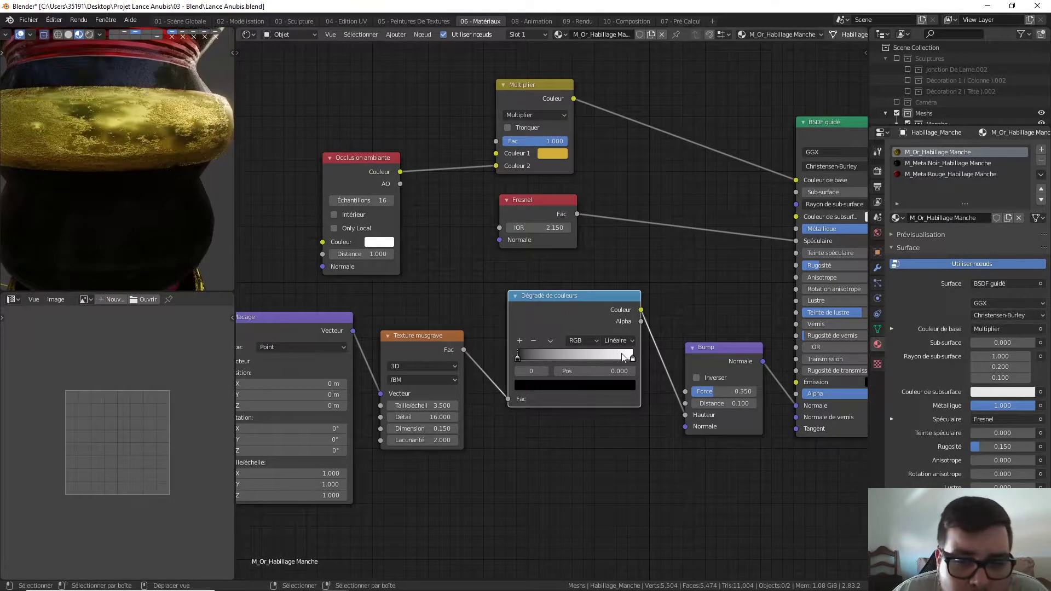
Step: Move the ramp's white stop inward and settle the black stop at 0.518
mouse_move(631, 360)
mouse_down()
mouse_move(541, 355)
mouse_move(687, 350)
mouse_up()
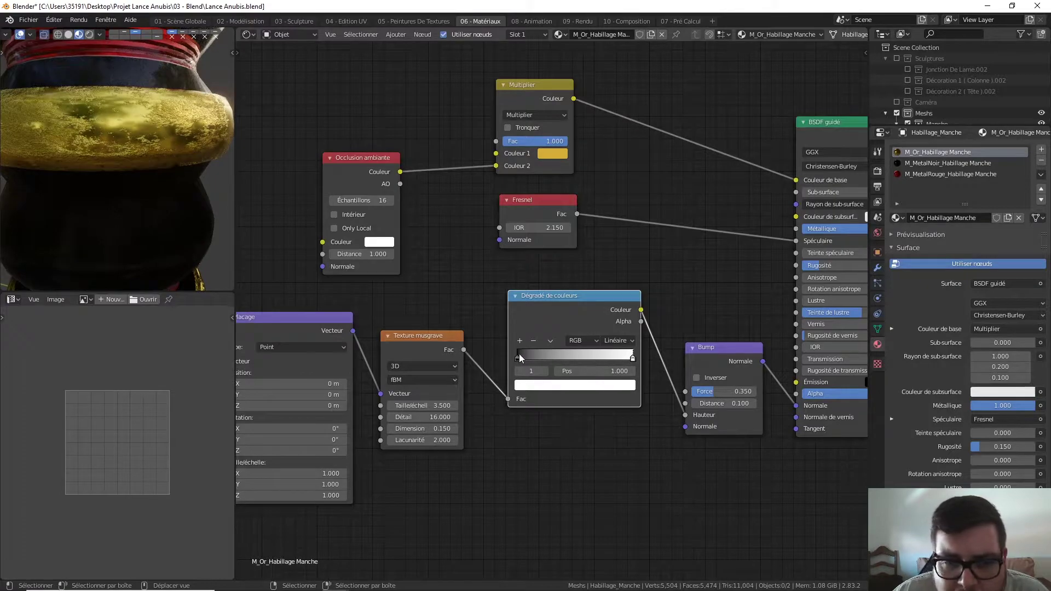
mouse_move(519, 354)
mouse_down()
mouse_move(584, 350)
mouse_move(570, 353)
mouse_up()
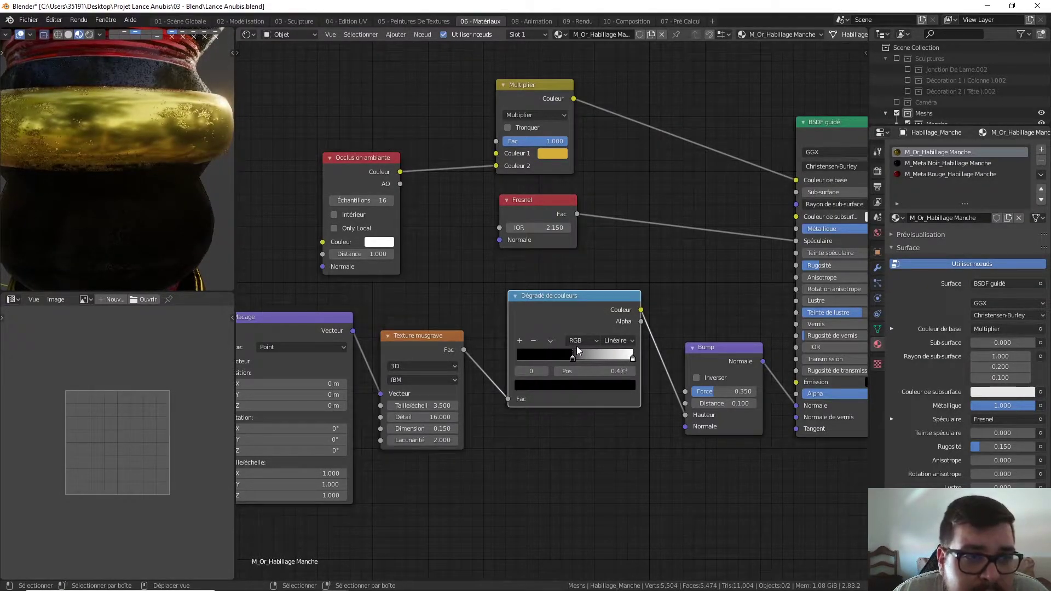
middle_drag(114, 140, 144, 141)
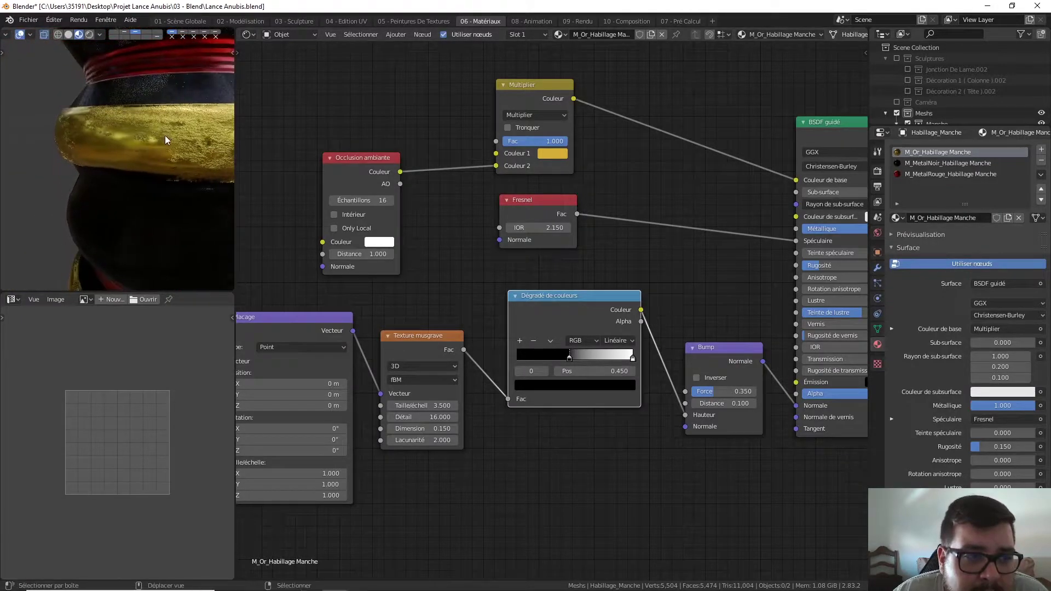
scroll(143, 134, up, 2)
scroll(143, 130, up, 2)
scroll(146, 127, up, 3)
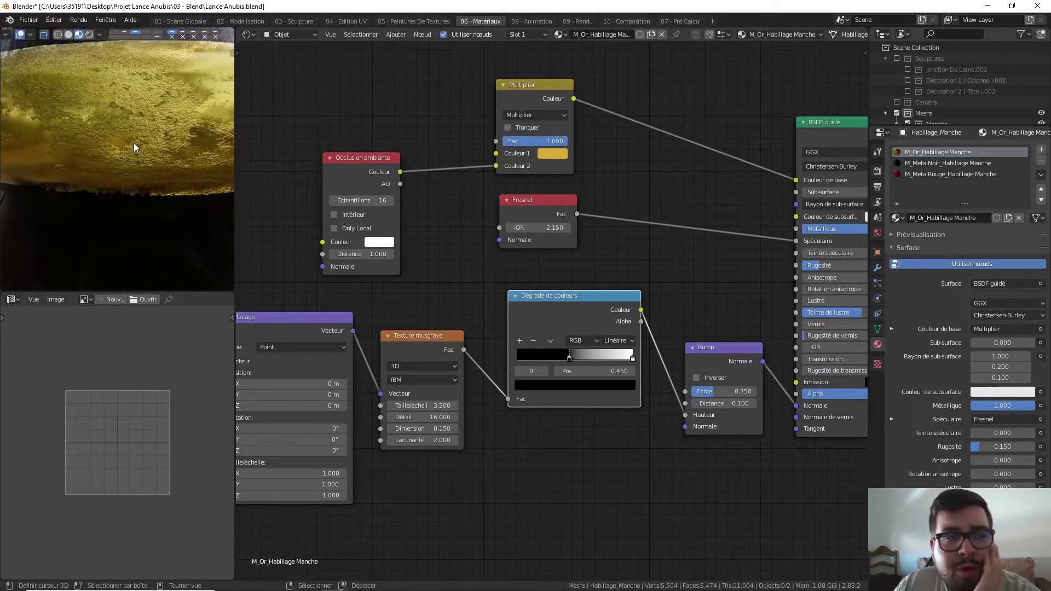
middle_drag(145, 160, 142, 161)
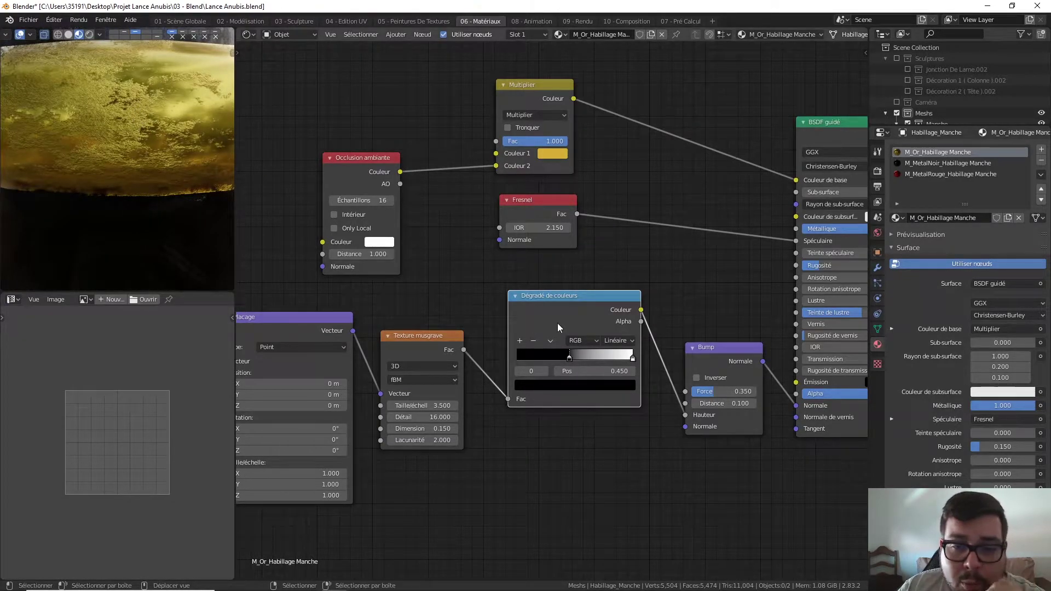
mouse_move(570, 357)
mouse_down()
mouse_move(573, 346)
mouse_move(588, 348)
mouse_up()
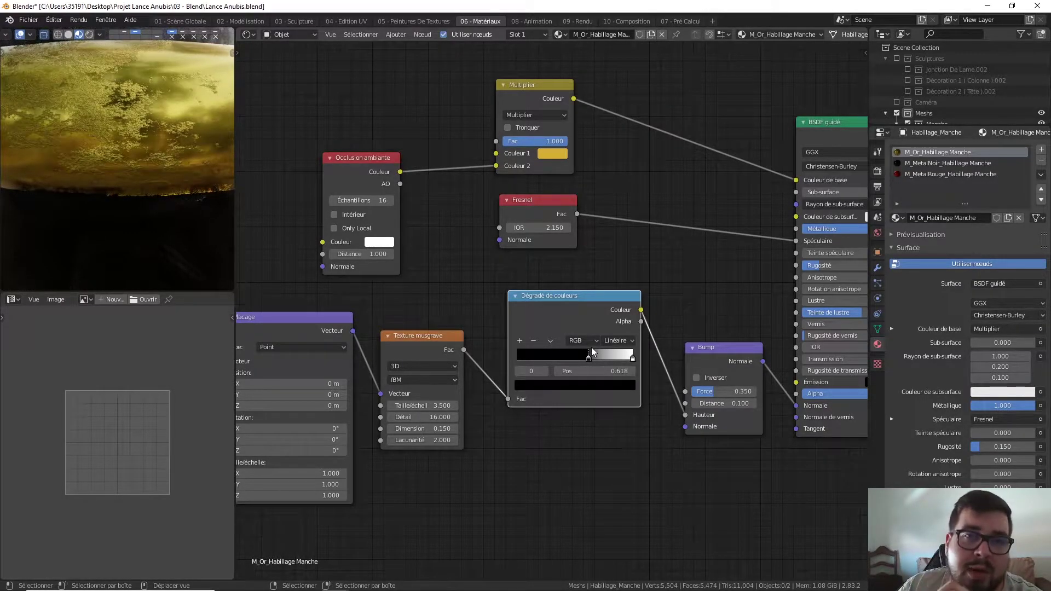
drag(592, 349, 578, 349)
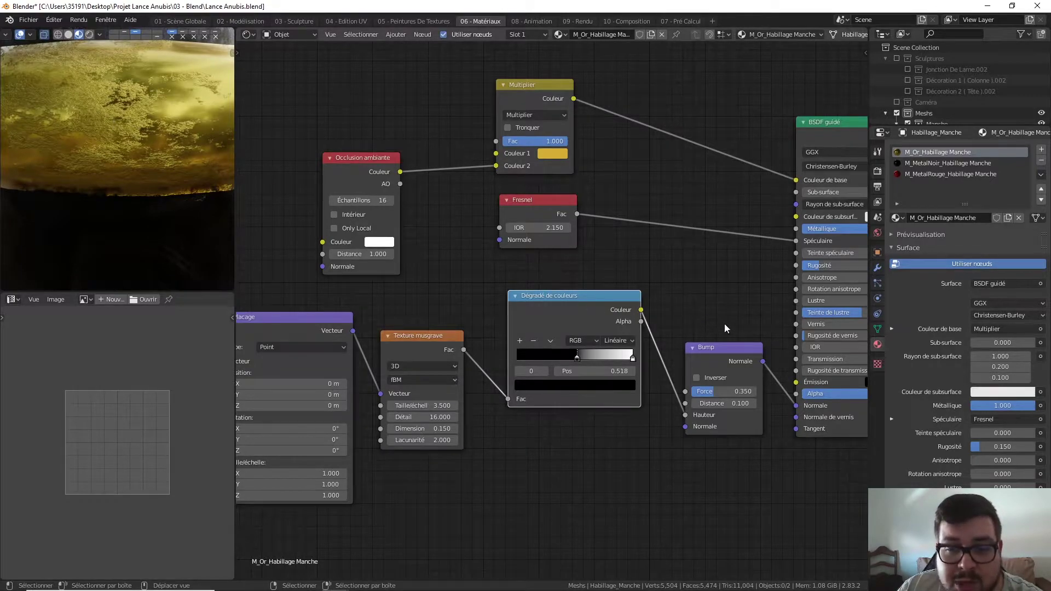
Step: Invert the bump, preview the colour ramp output on the handle, then restore the full gold material
click(697, 378)
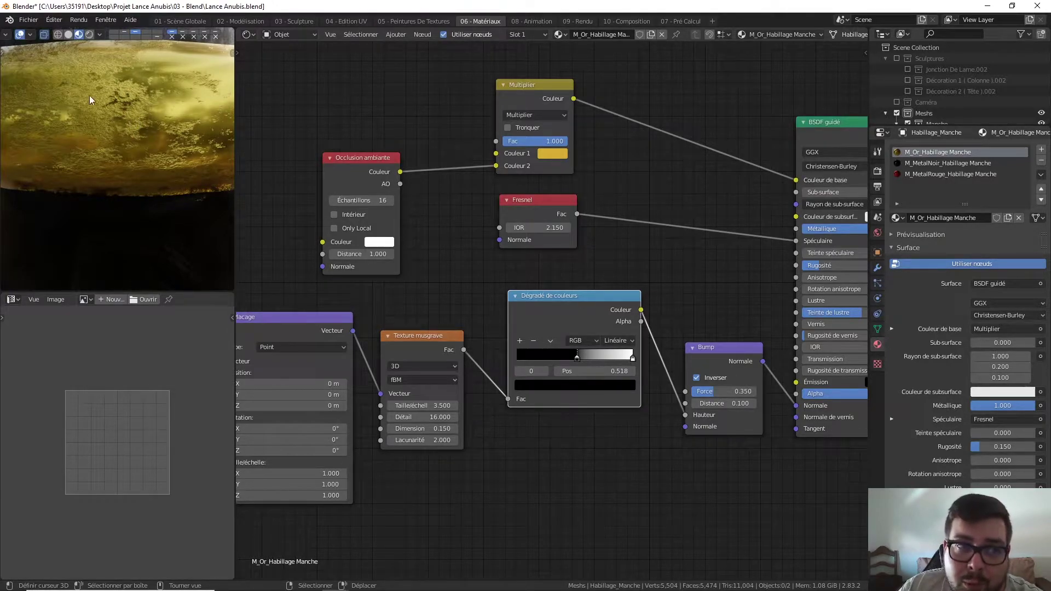
scroll(133, 112, down, 5)
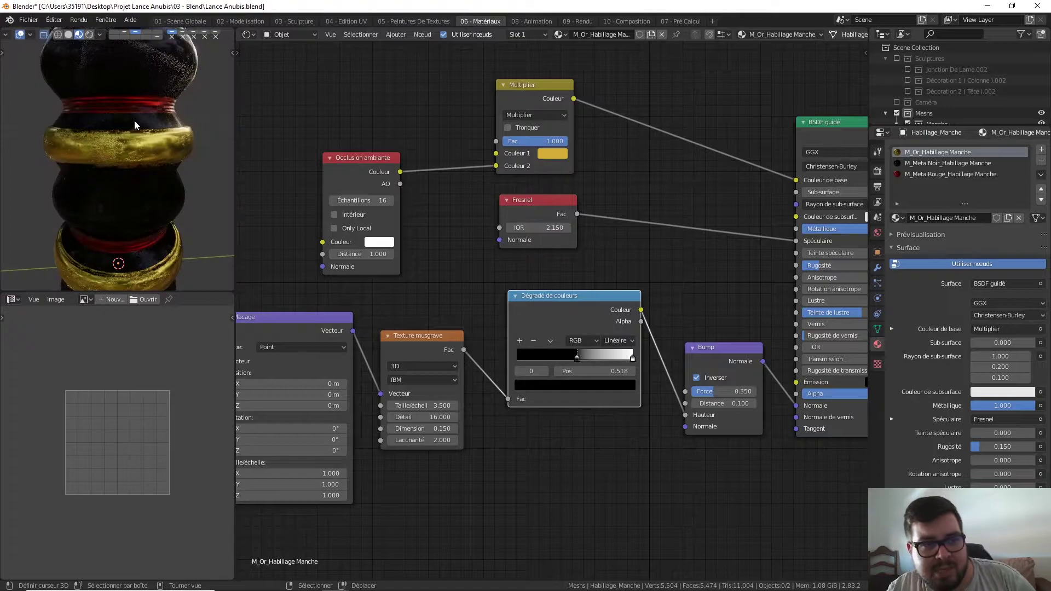
mouse_move(133, 120)
middle_down()
mouse_move(172, 110)
mouse_move(149, 123)
mouse_move(169, 145)
mouse_move(169, 132)
middle_up()
scroll(168, 132, up, 1)
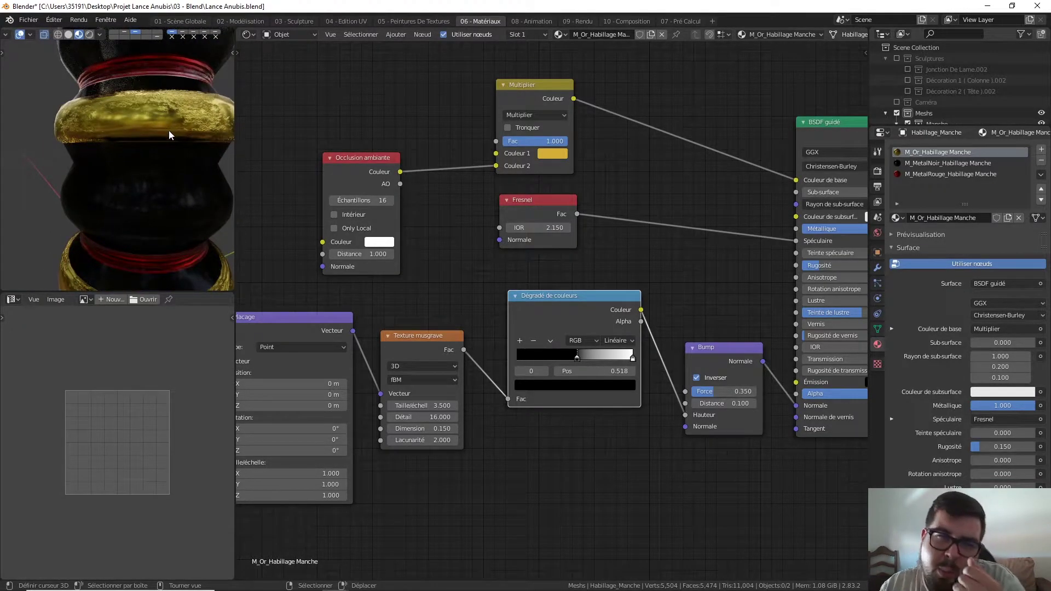
mouse_move(189, 118)
middle_down()
mouse_move(148, 133)
mouse_move(180, 134)
mouse_move(183, 108)
middle_up()
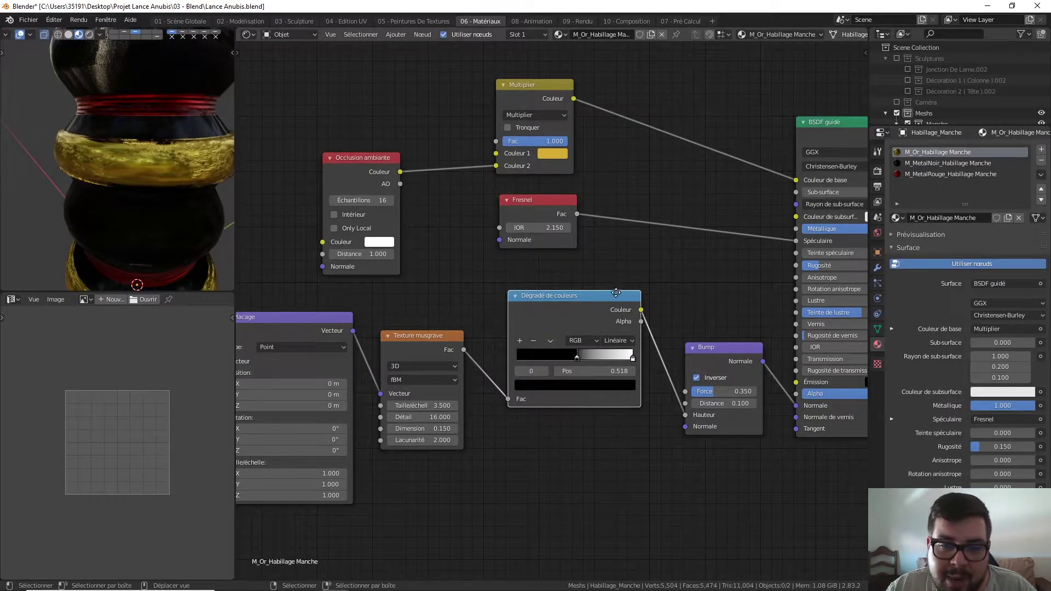
drag(615, 293, 610, 293)
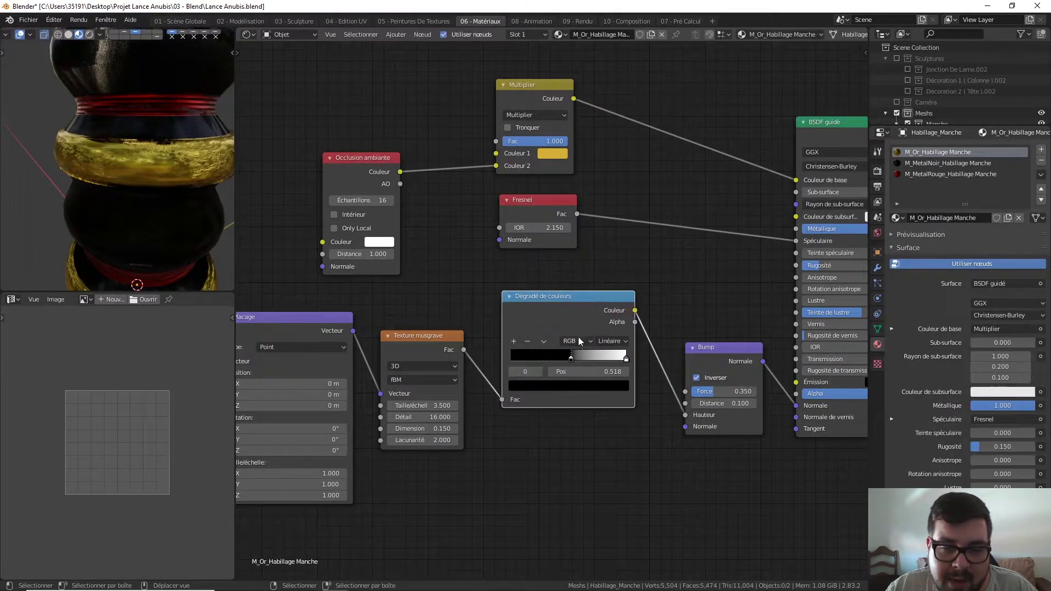
ctrl+shift+click(600, 301)
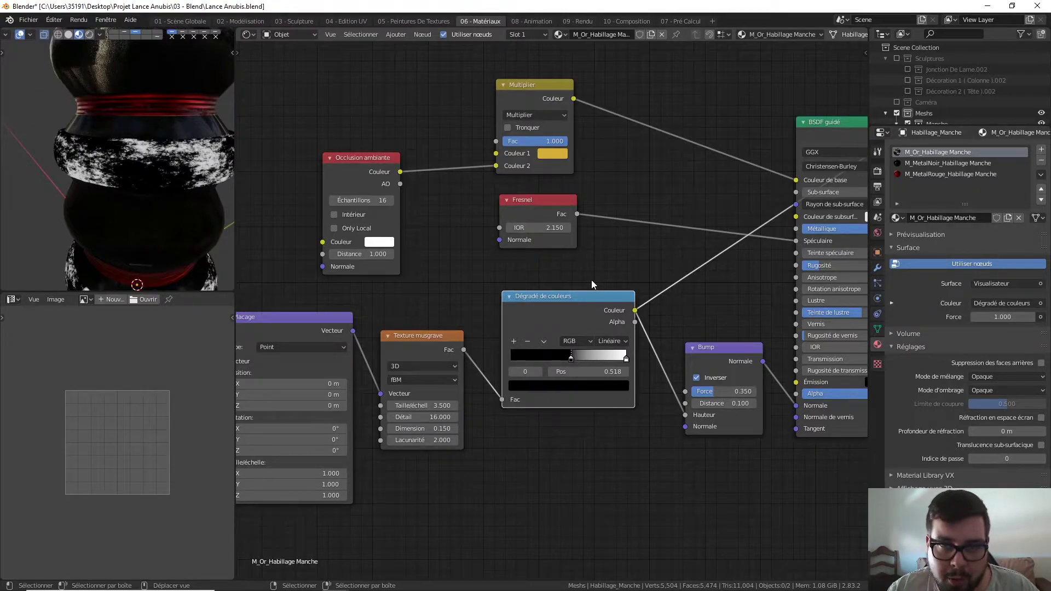
ctrl+shift+click(818, 126)
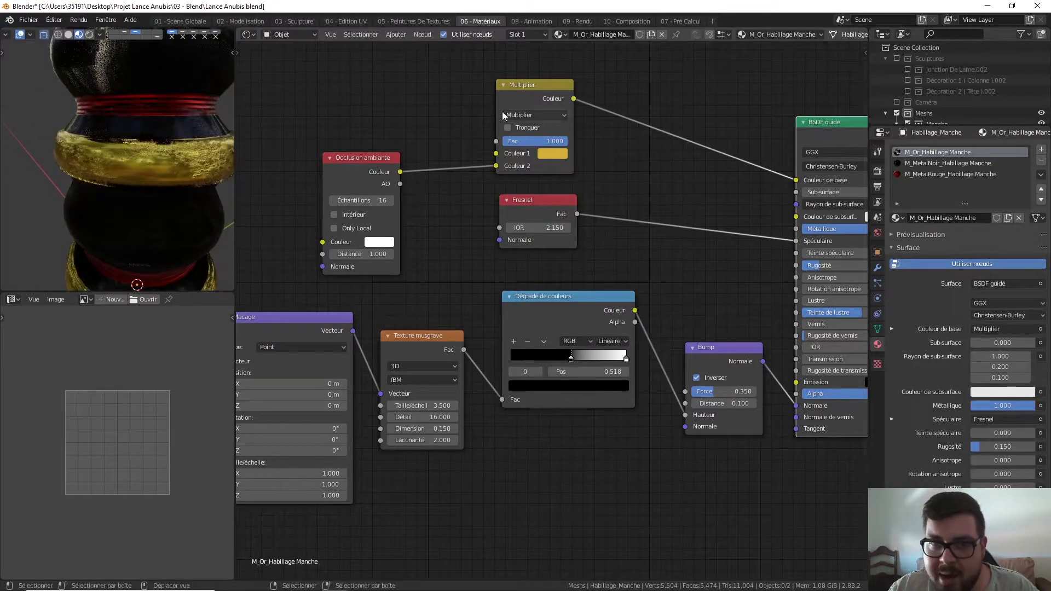
Step: Move the Multiplier node up and right and the ambient occlusion node right to spread them apart
drag(531, 85, 673, 66)
middle_drag(345, 152, 408, 195)
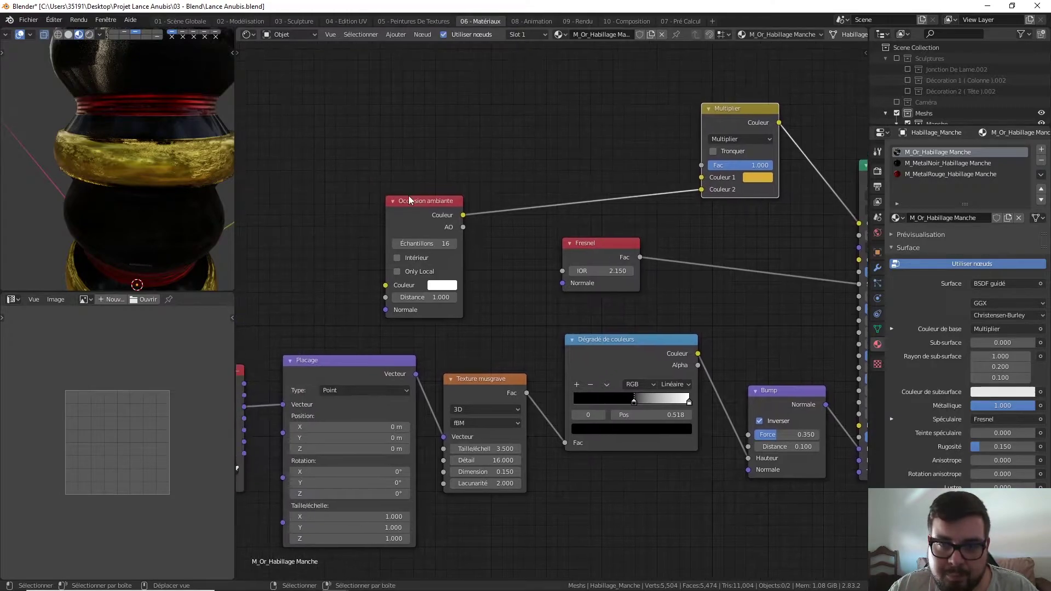
drag(428, 203, 462, 195)
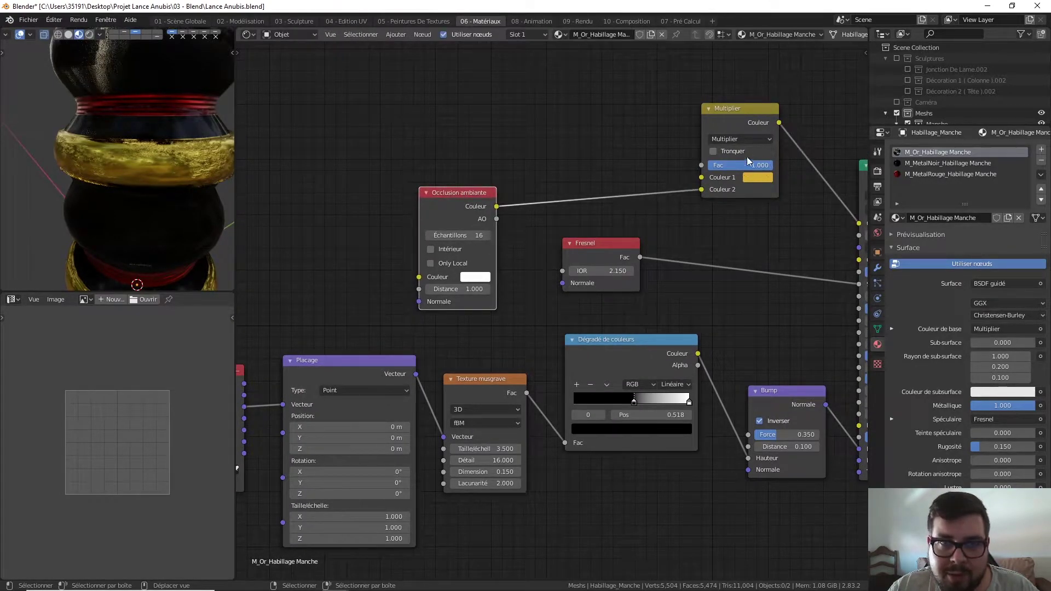
middle_drag(608, 119, 608, 140)
key(shift+a)
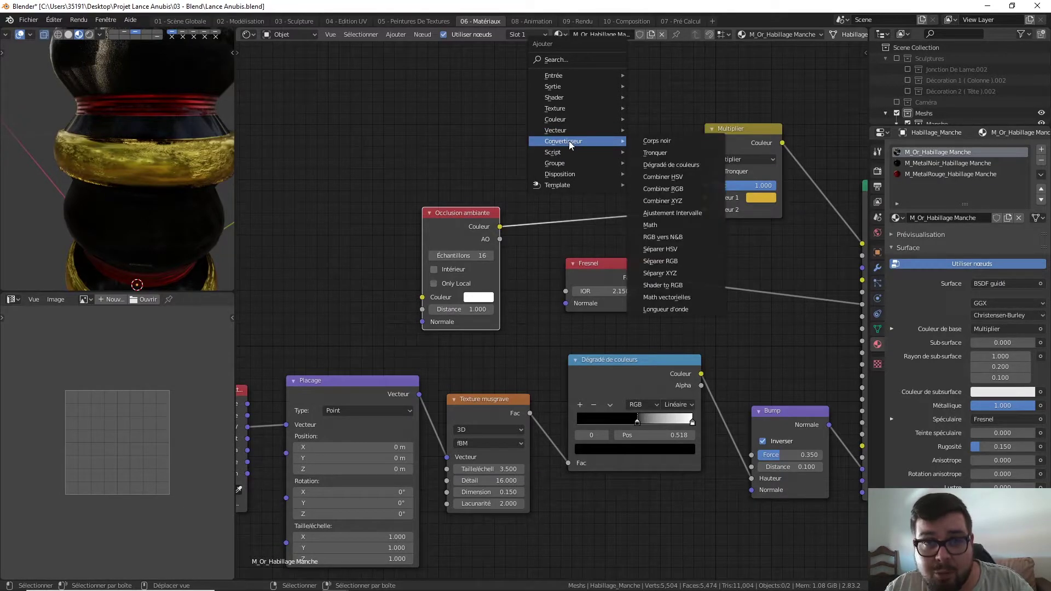
mouse_move(555, 119)
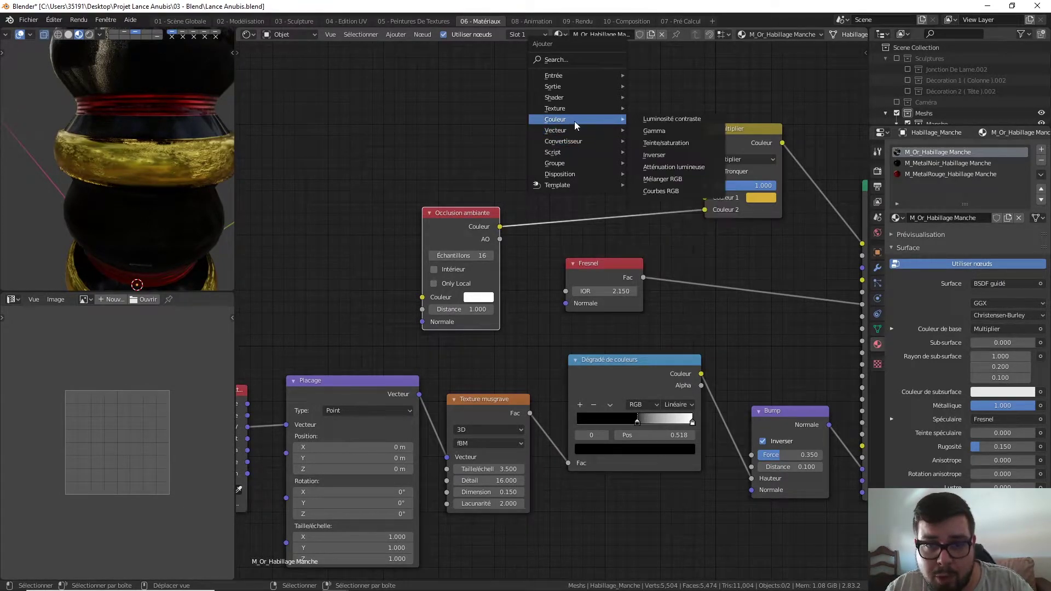
Step: Add a Mélanger colour mix node and sample the Multiplier's gold into its first colour
click(662, 179)
click(618, 140)
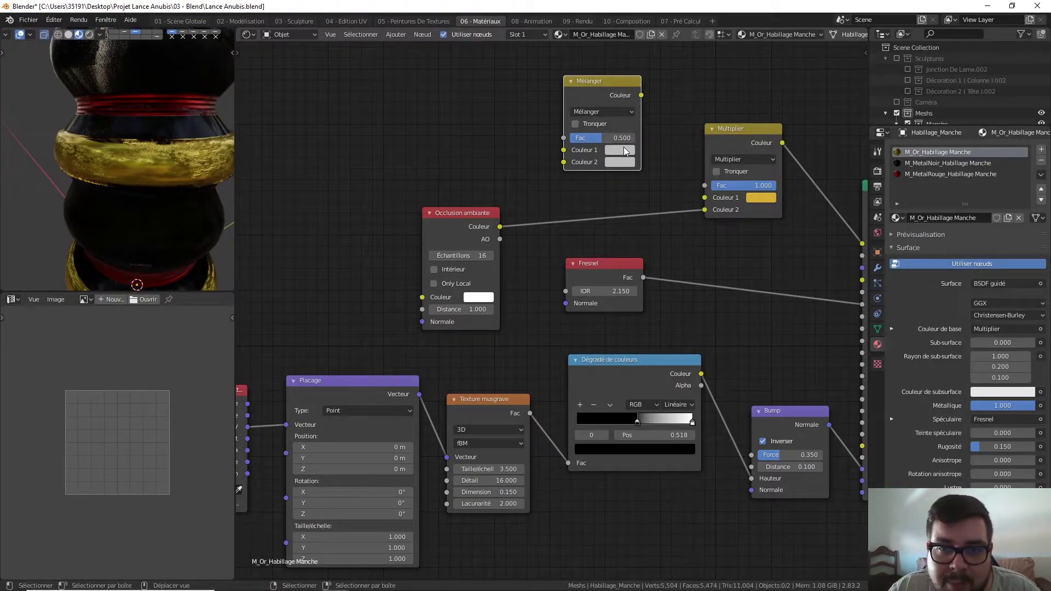
click(623, 150)
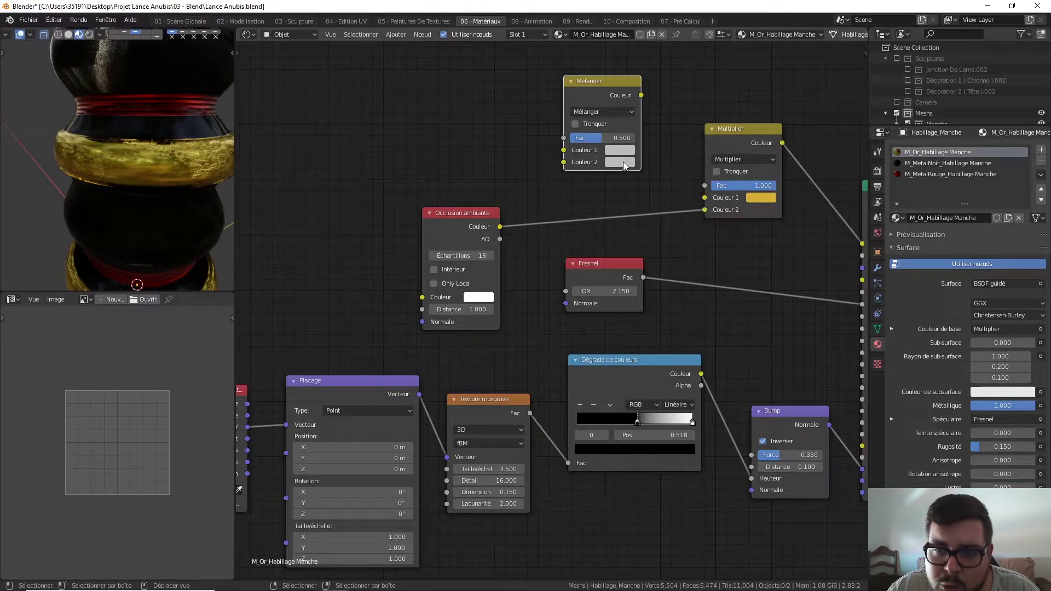
click(623, 163)
click(701, 271)
click(758, 198)
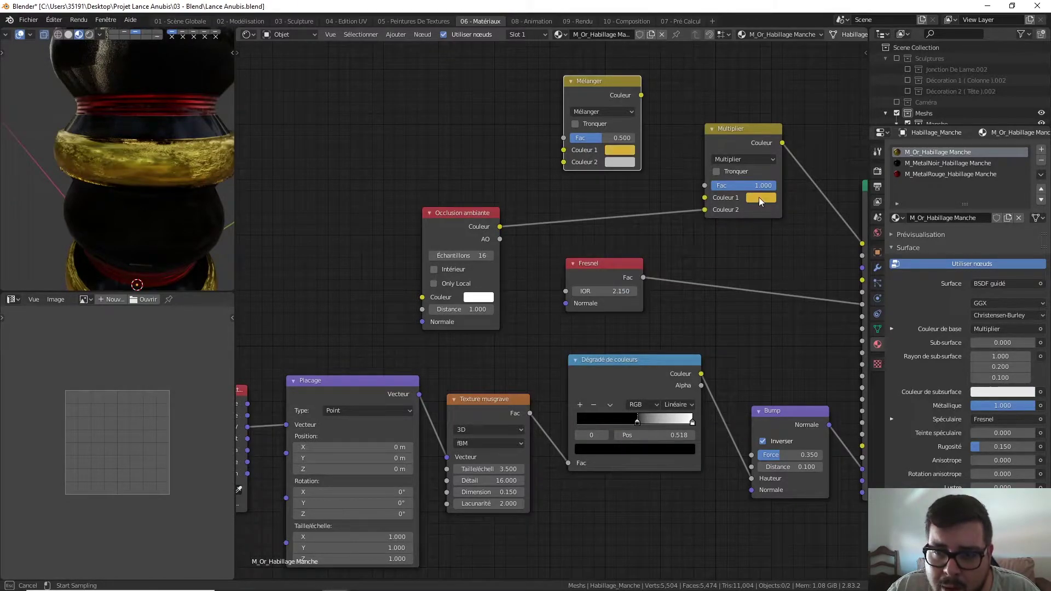
Step: Sample the same gold into the second colour and darken its value to a brownish gold
click(623, 162)
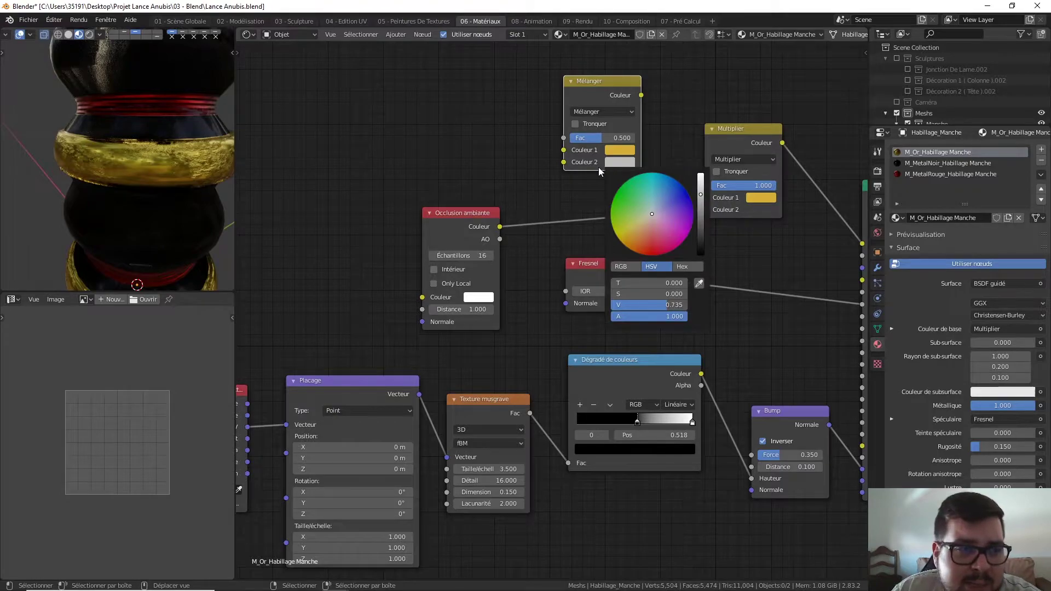
click(628, 162)
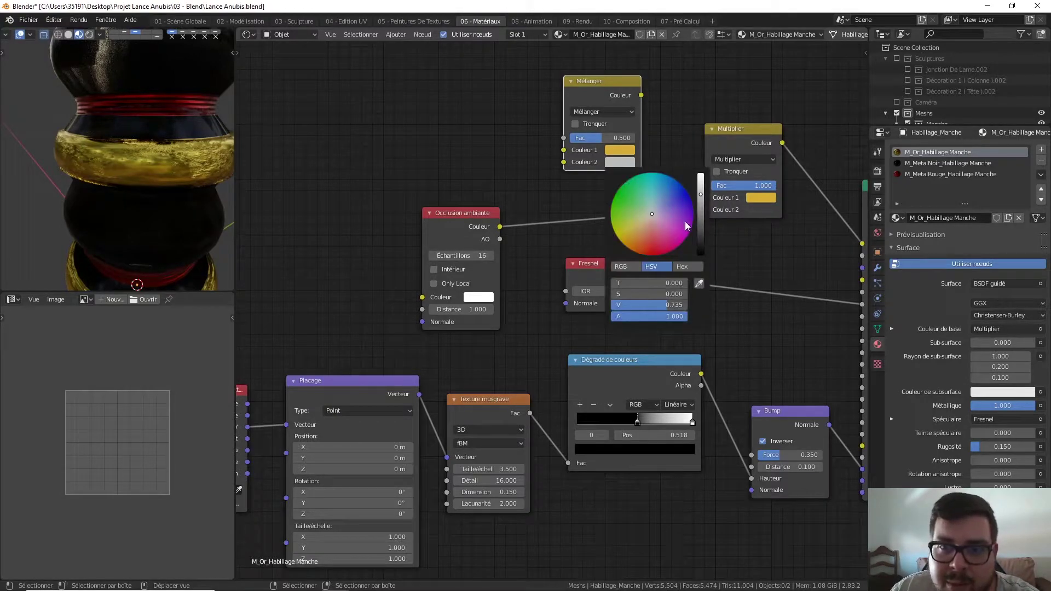
click(706, 275)
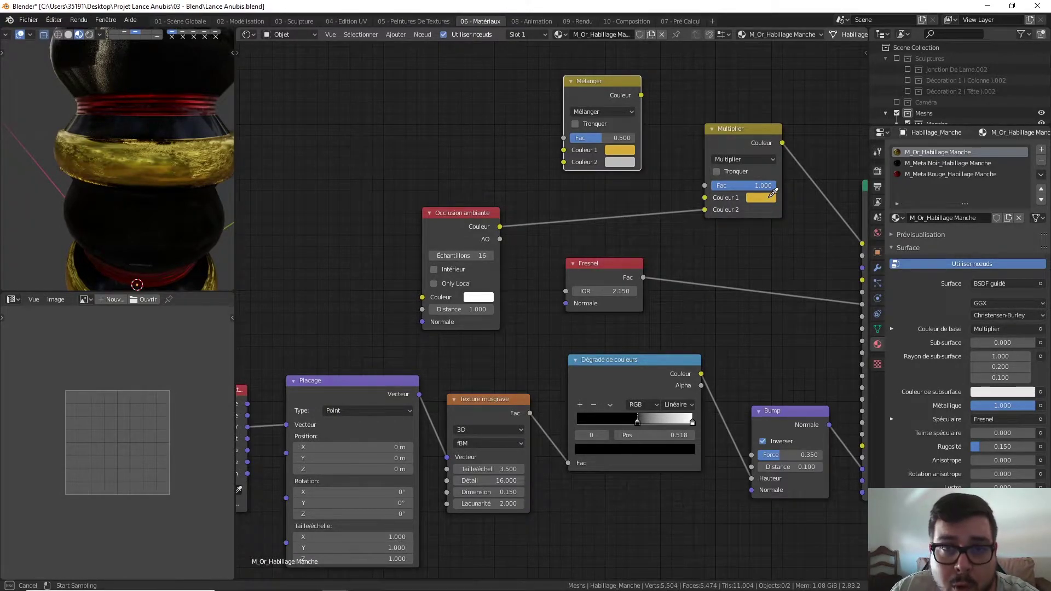
click(770, 196)
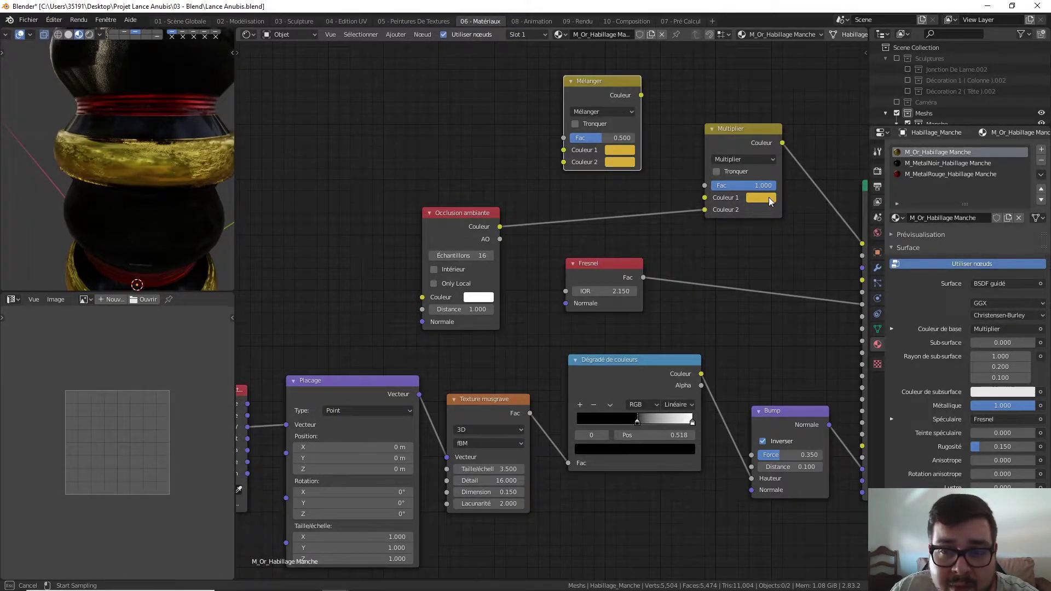
click(622, 162)
drag(700, 189, 701, 218)
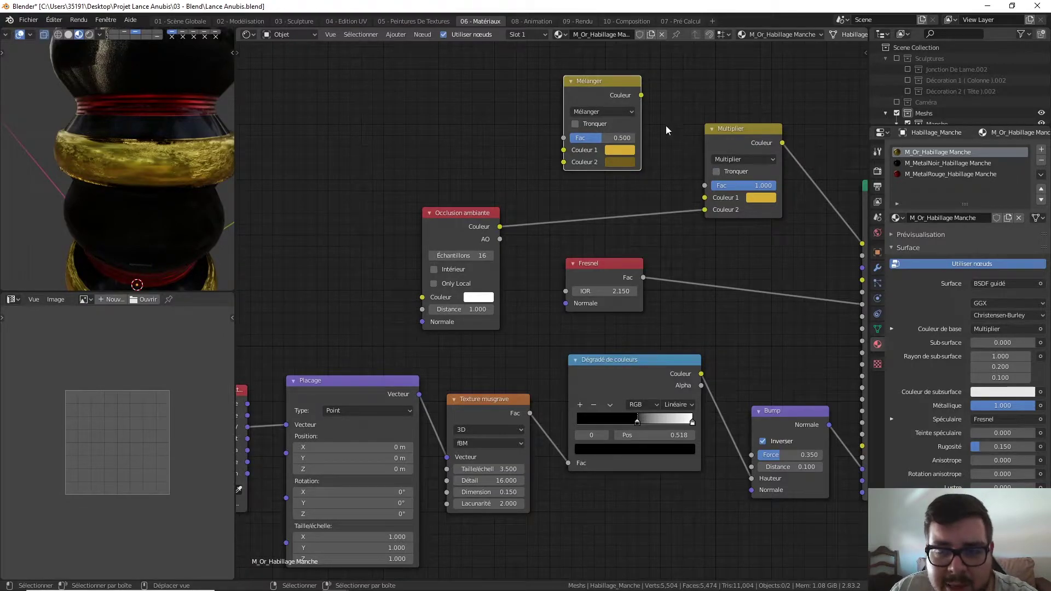
Step: Link the Mélanger output to Multiplier Couleur 1 and preview the colour ramp on the handle
drag(641, 95, 705, 198)
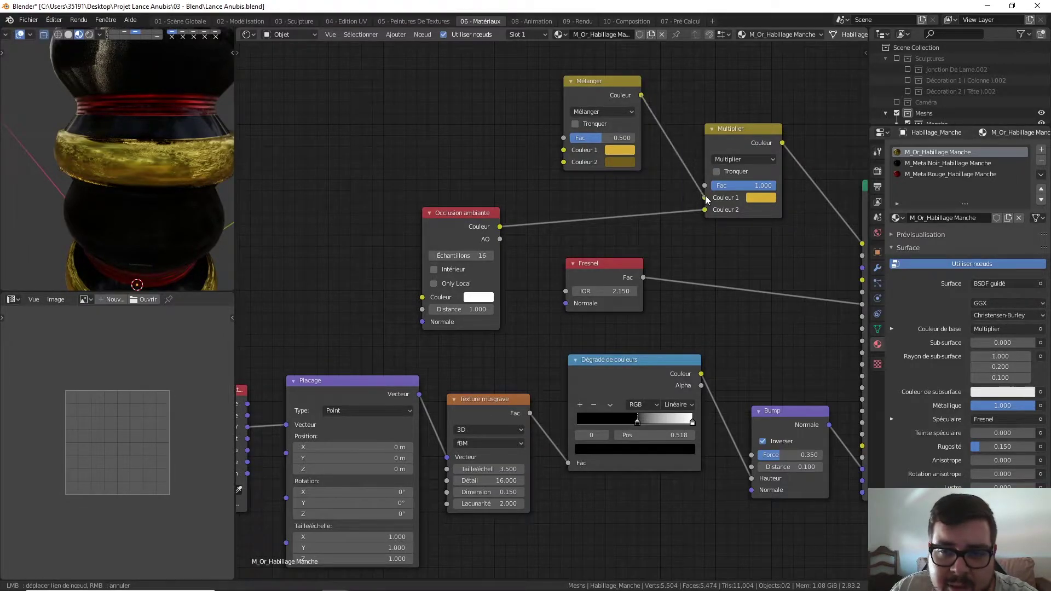
click(608, 83)
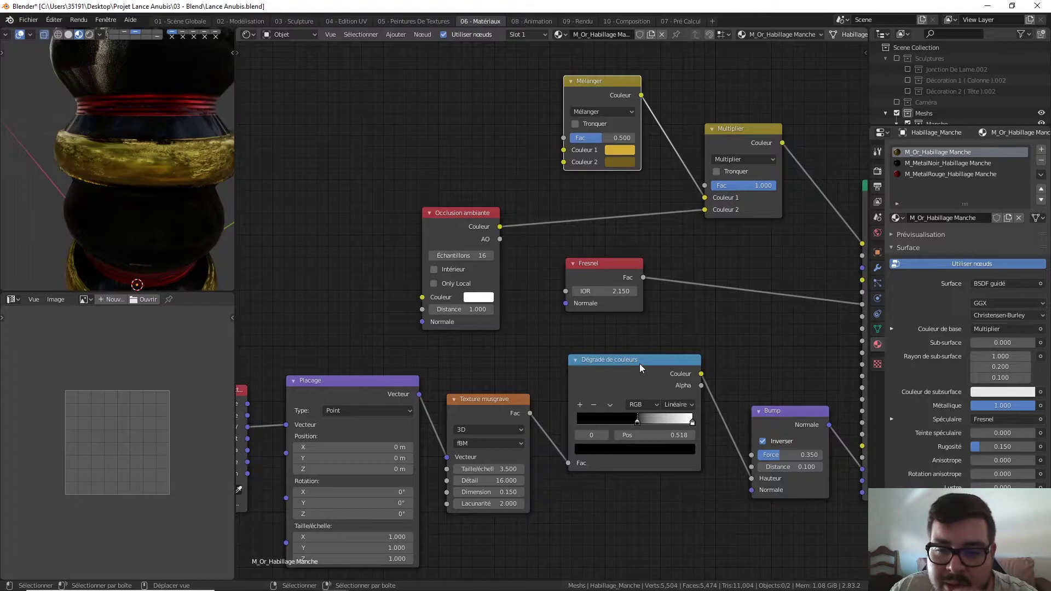
click(671, 363)
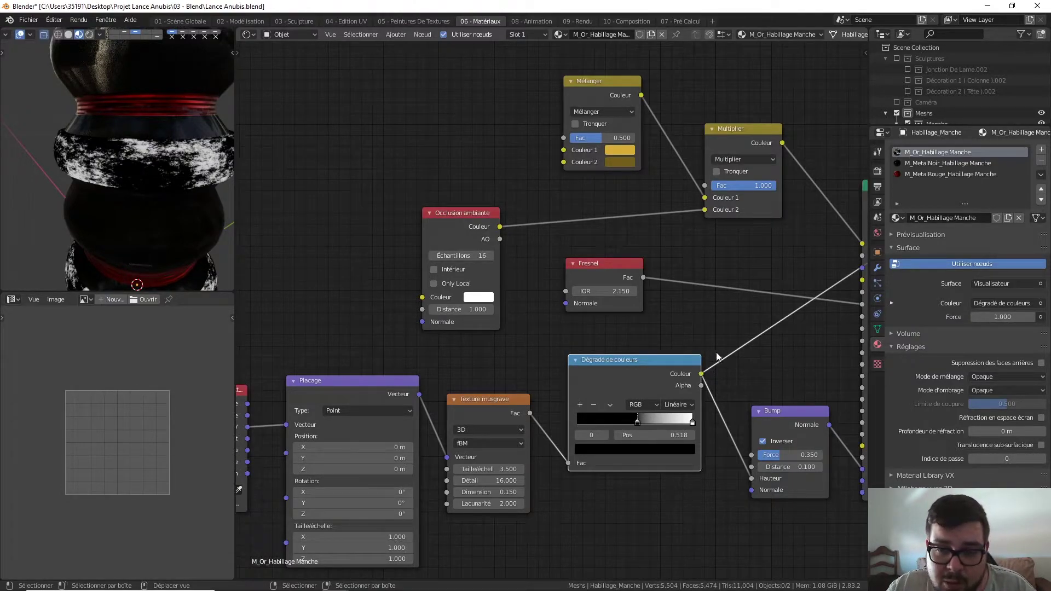
Step: Preview the Mélanger output on the handle, testing its factor at 0 and 1
drag(702, 374, 578, 138)
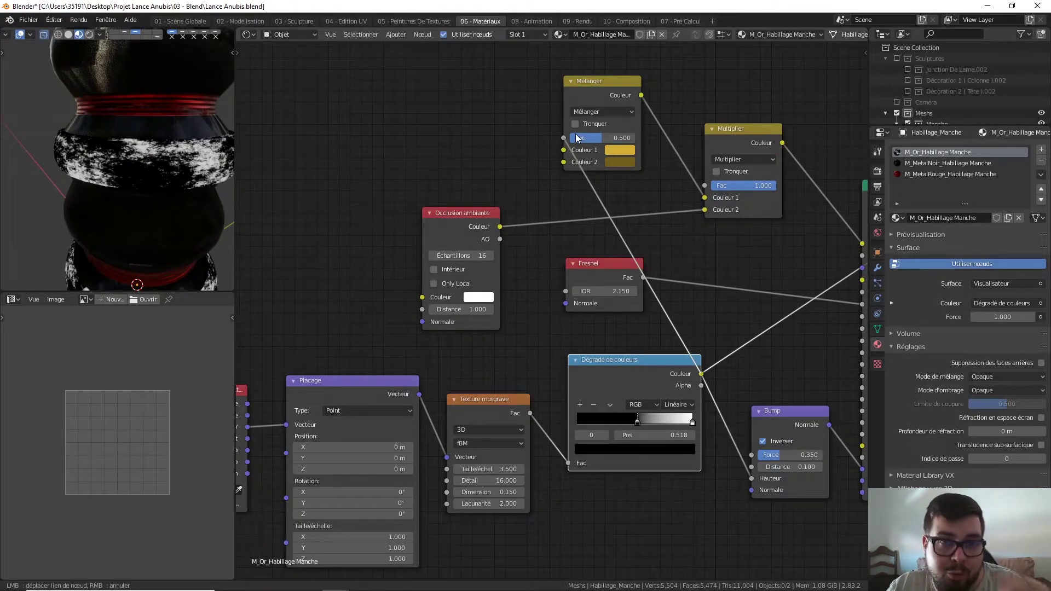
drag(578, 138, 598, 188)
drag(616, 140, 575, 140)
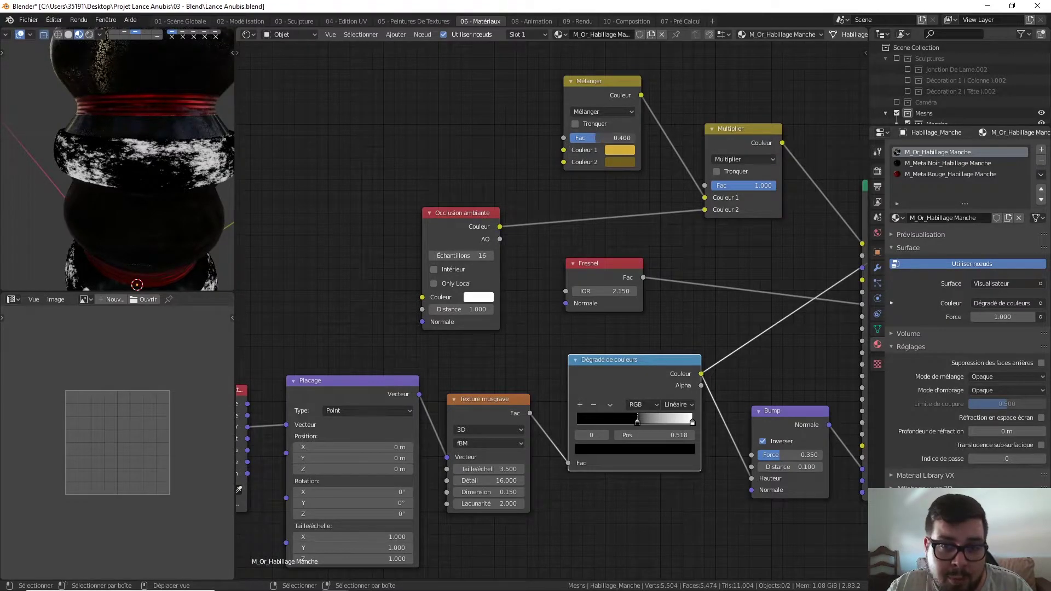
ctrl+shift+click(602, 80)
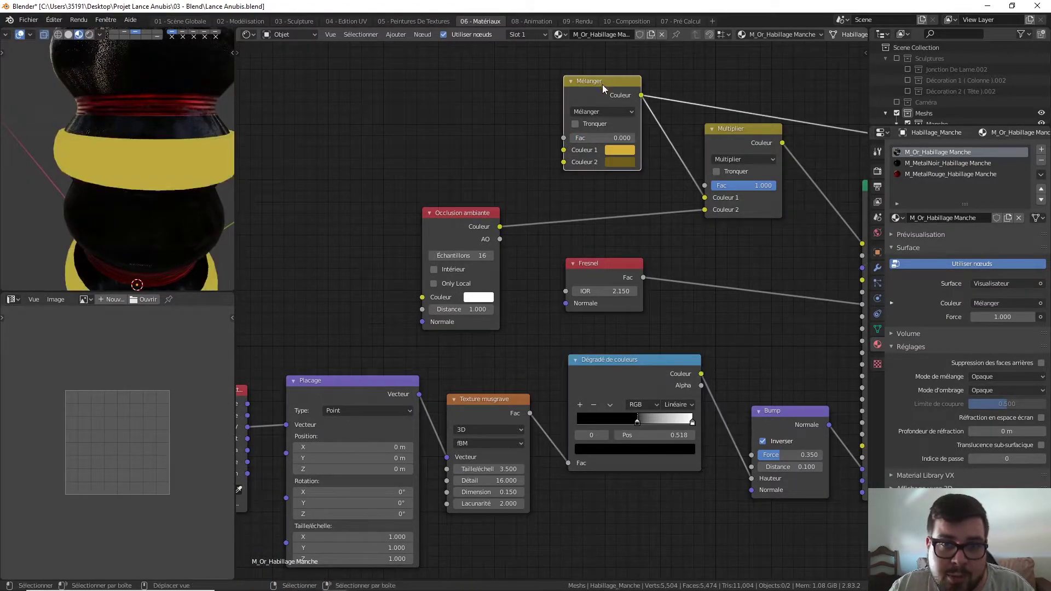
drag(591, 137, 635, 137)
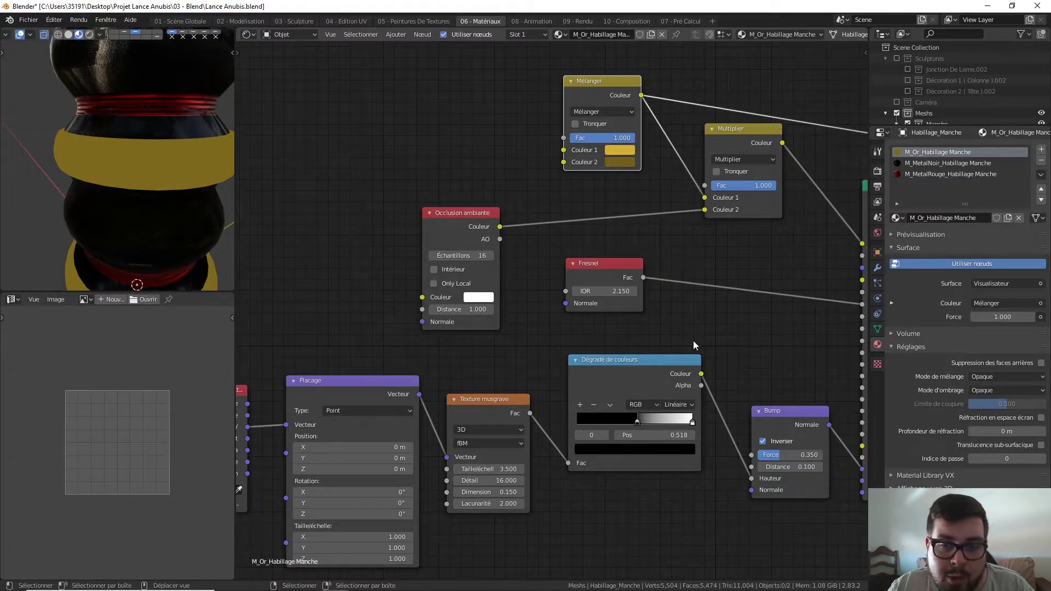
Step: Connect the colour ramp's Color output to the Mélanger Fac and inspect the mottled gold band
drag(702, 373, 679, 227)
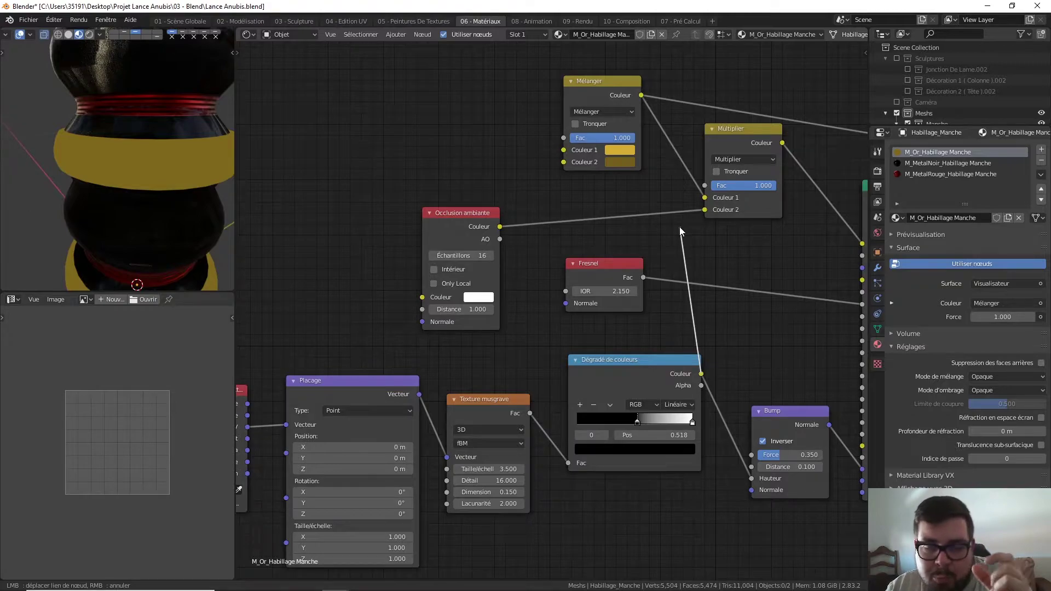
drag(679, 227, 570, 143)
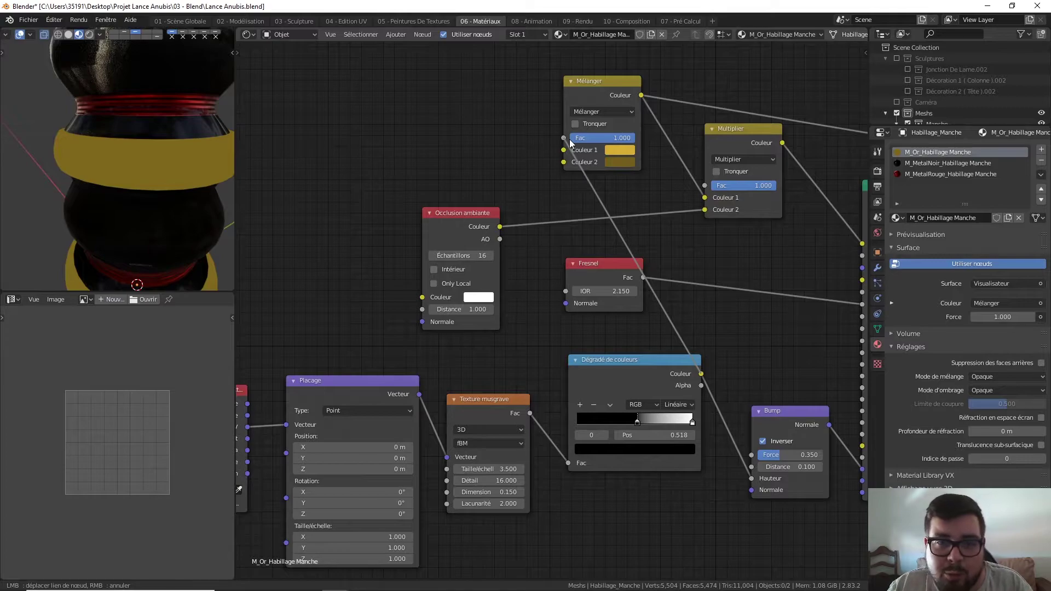
drag(570, 142, 570, 142)
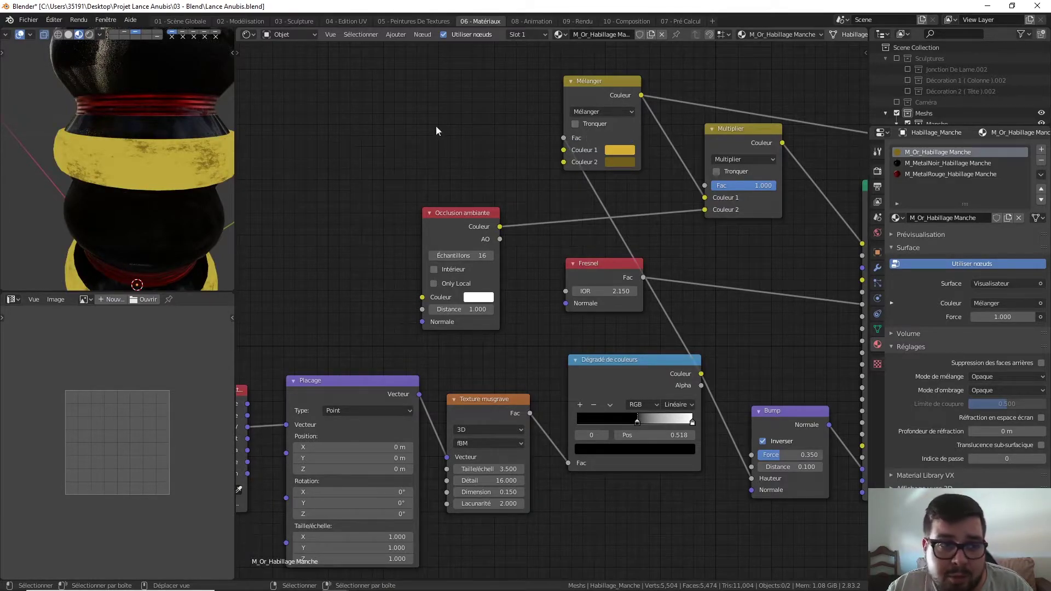
scroll(191, 159, up, 2)
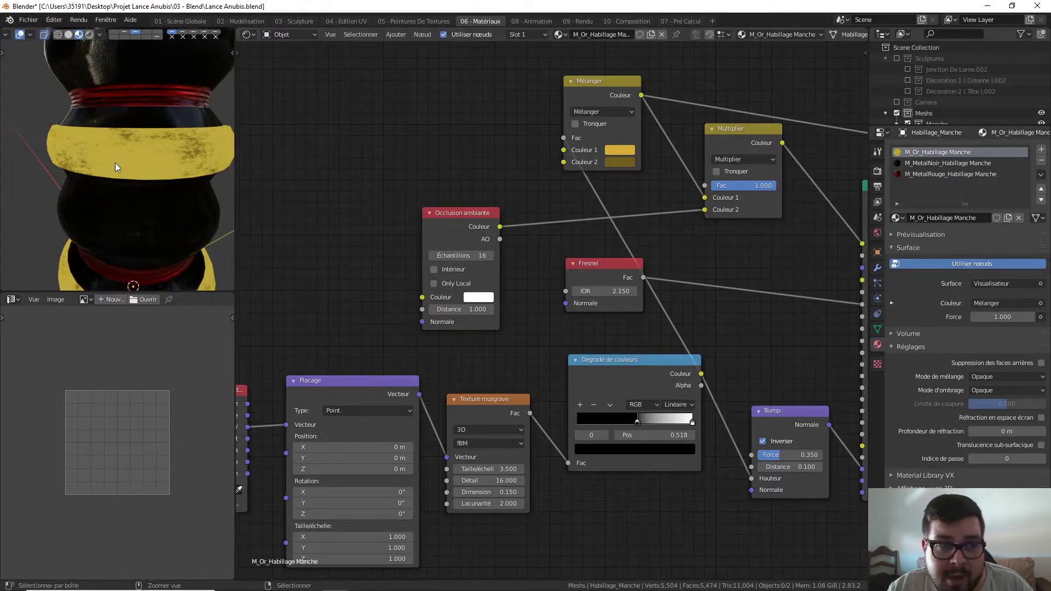
scroll(126, 141, up, 5)
middle_drag(126, 142, 127, 148)
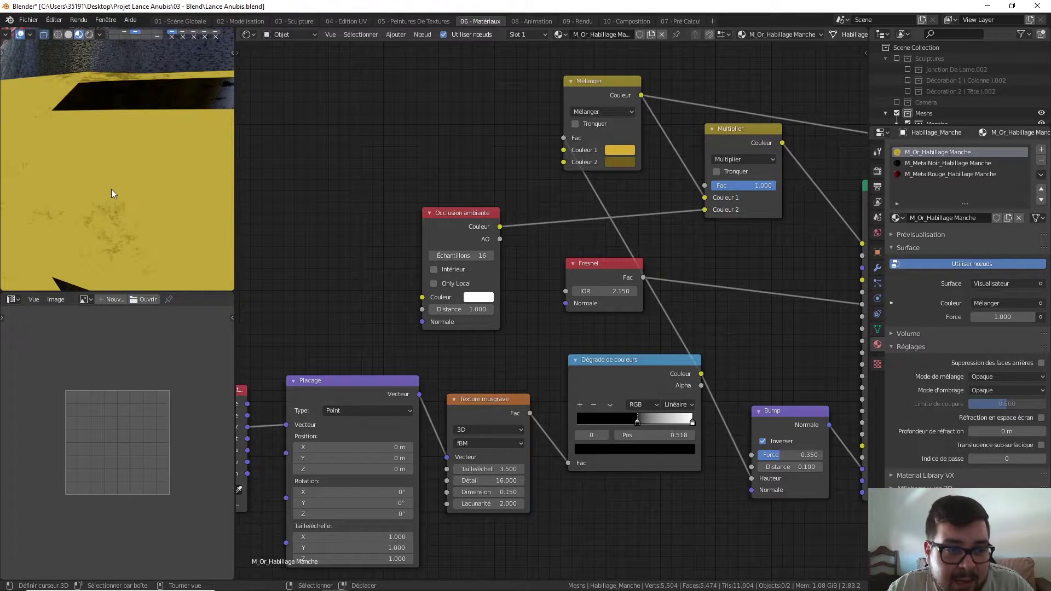
Step: Preview the full BSDF guidé material on the model and zoom in on the gold band
scroll(120, 213, down, 5)
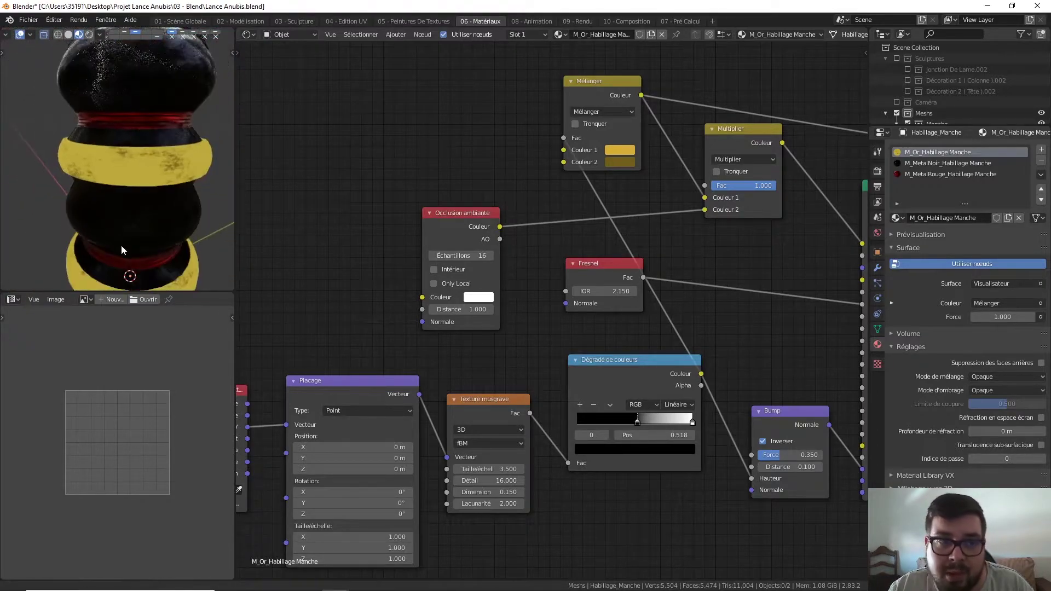
middle_drag(618, 208, 487, 214)
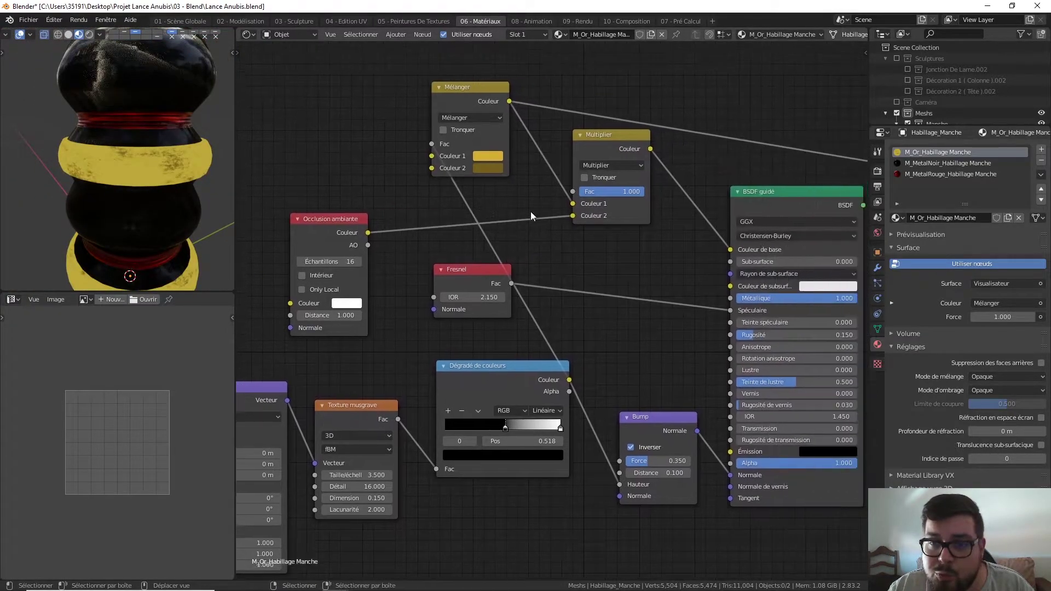
ctrl+shift+click(802, 196)
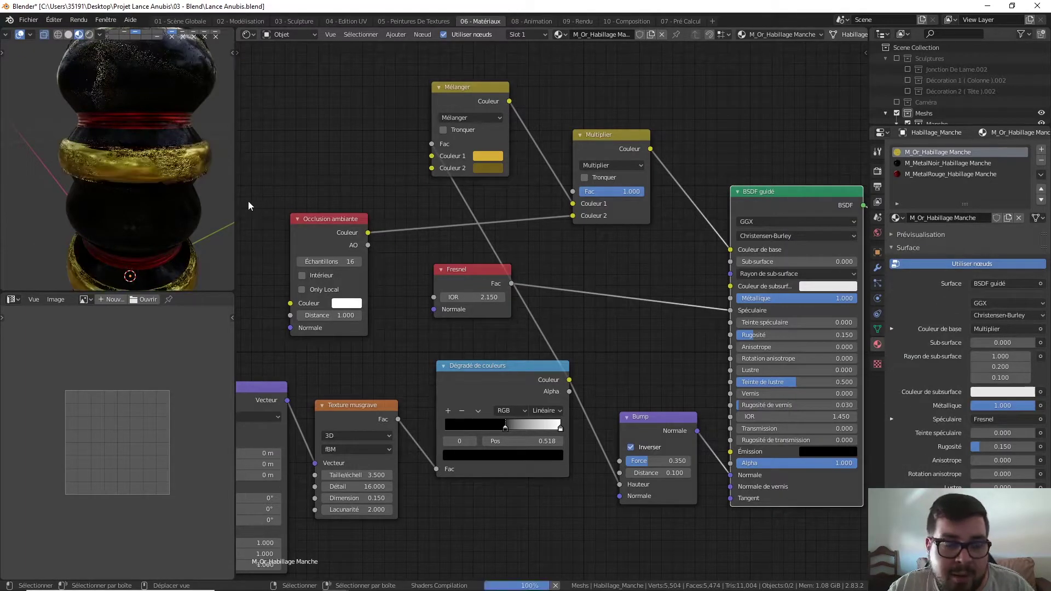
mouse_move(165, 190)
ctrl+middle_down()
mouse_move(154, 152)
mouse_move(120, 150)
ctrl+middle_up()
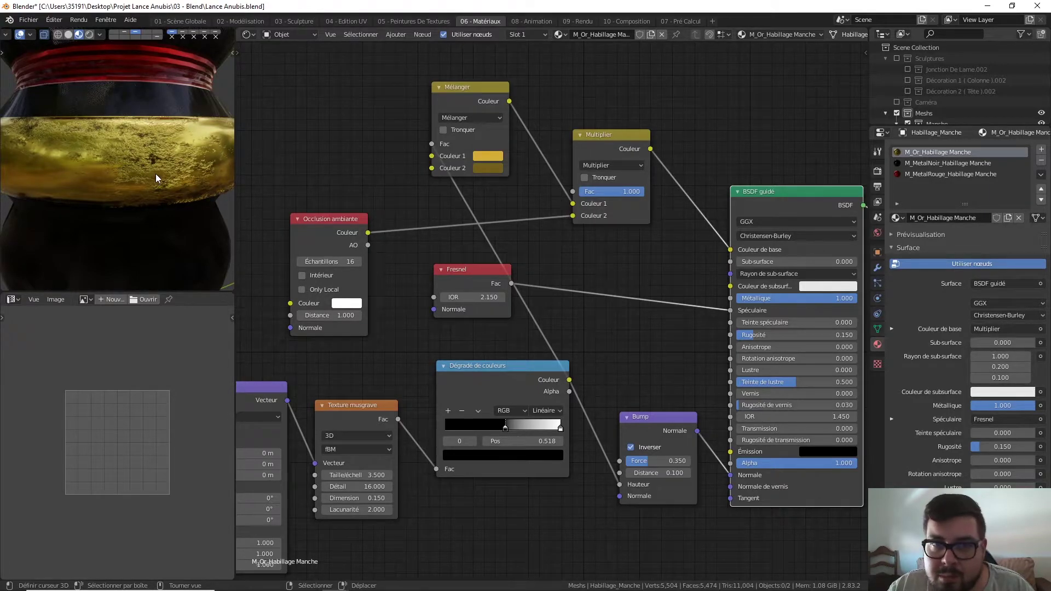
Step: Lower the saturation of the Mélanger node's second colour and nudge Dégradé de couleurs up
click(482, 170)
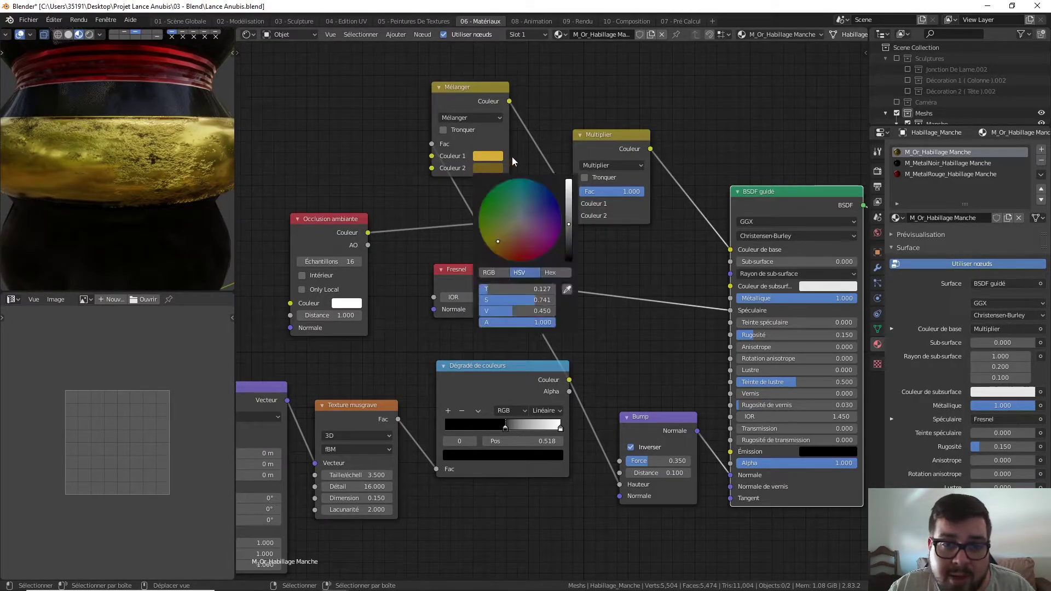
mouse_move(543, 203)
mouse_down()
mouse_move(520, 221)
mouse_move(490, 220)
mouse_up()
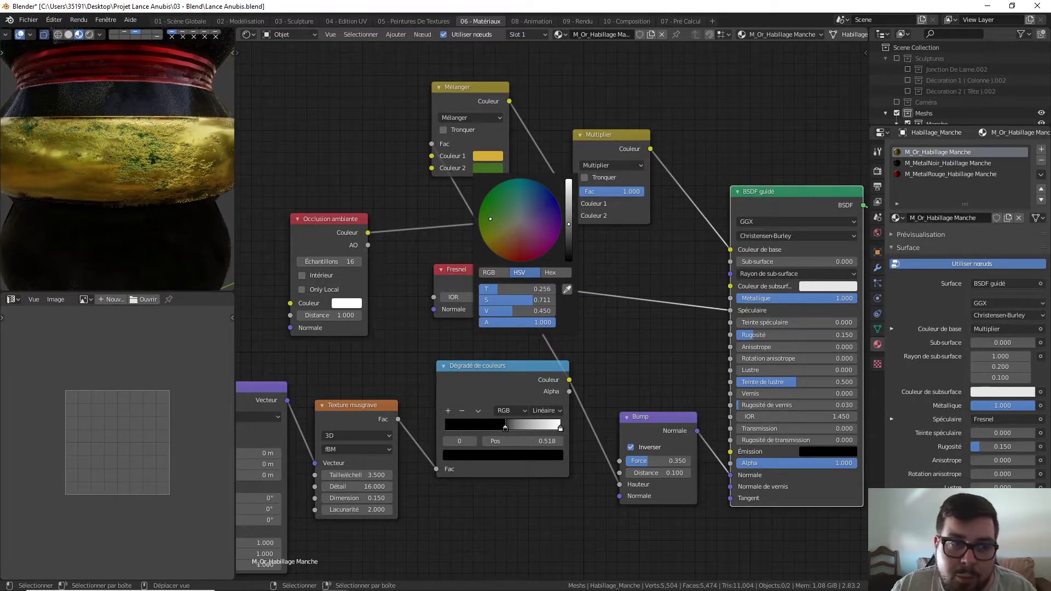
drag(490, 220, 510, 226)
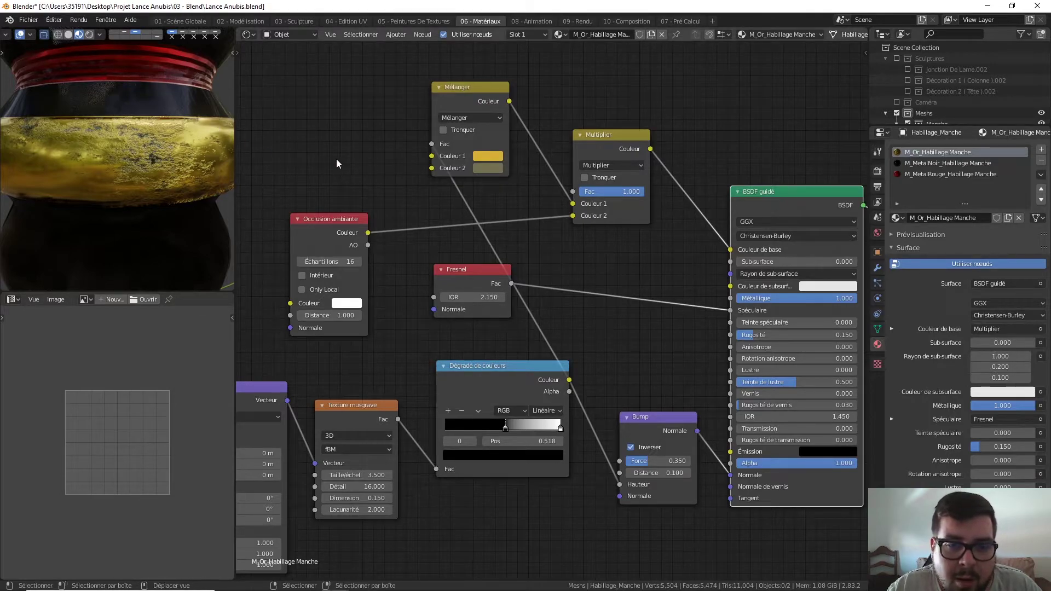
drag(517, 370, 513, 353)
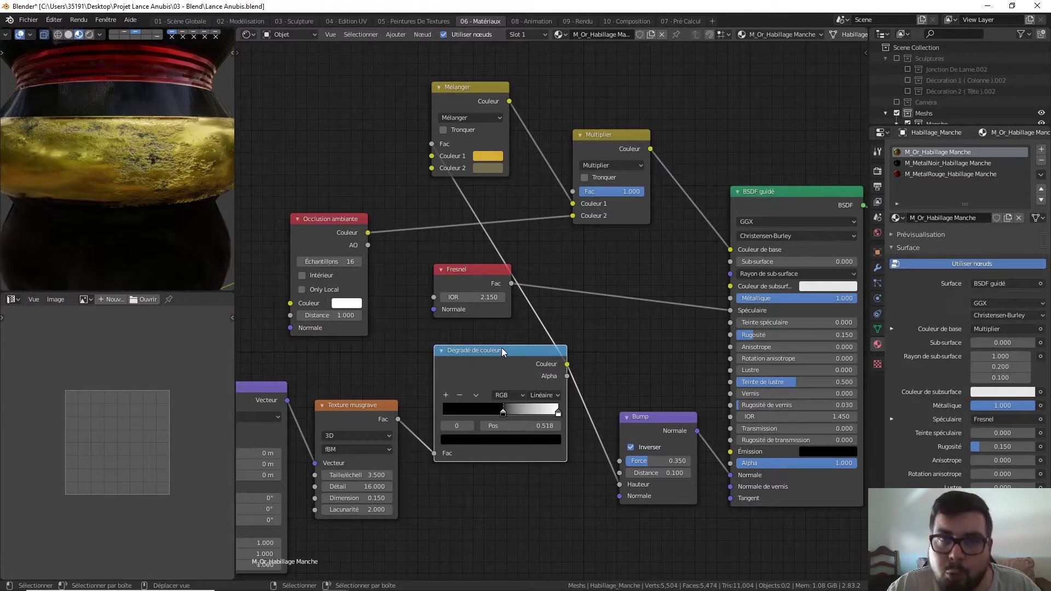
Step: Eyedrop the Couleur 1 gold into Couleur 2 and darken it to V 0.311
click(482, 169)
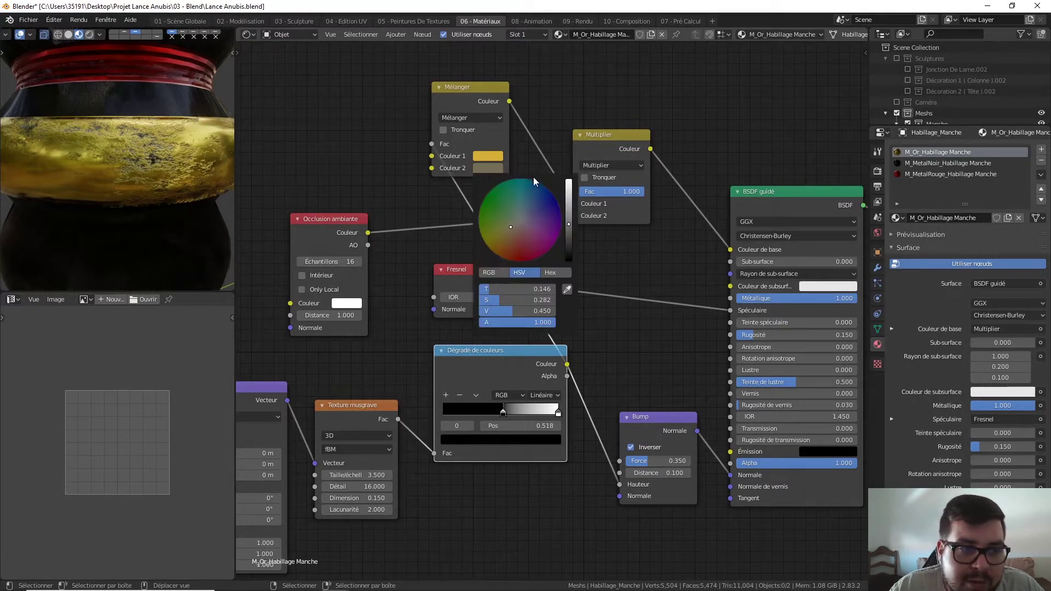
click(567, 289)
click(499, 154)
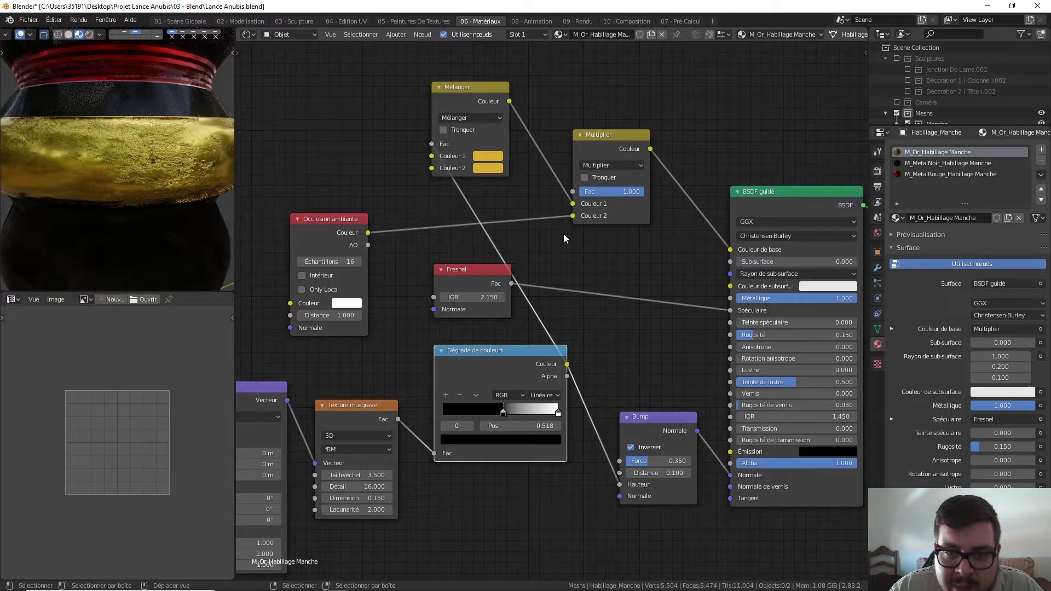
click(492, 169)
drag(569, 217, 568, 235)
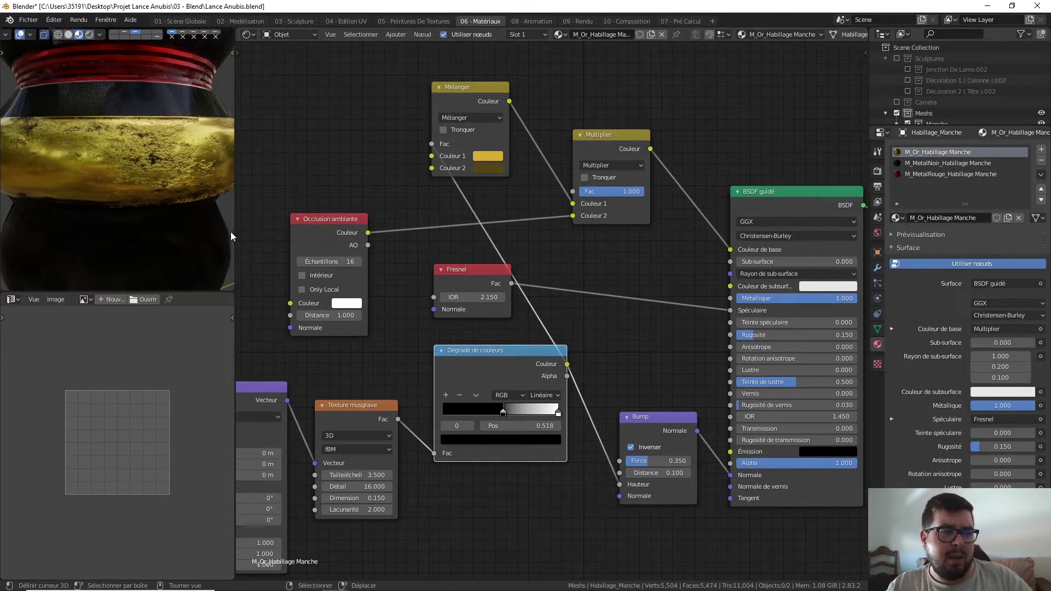
Step: Preview the Dégradé de couleurs output on the model, then return the preview to BSDF guidé
scroll(199, 221, down, 1)
scroll(209, 217, down, 2)
scroll(205, 218, down, 2)
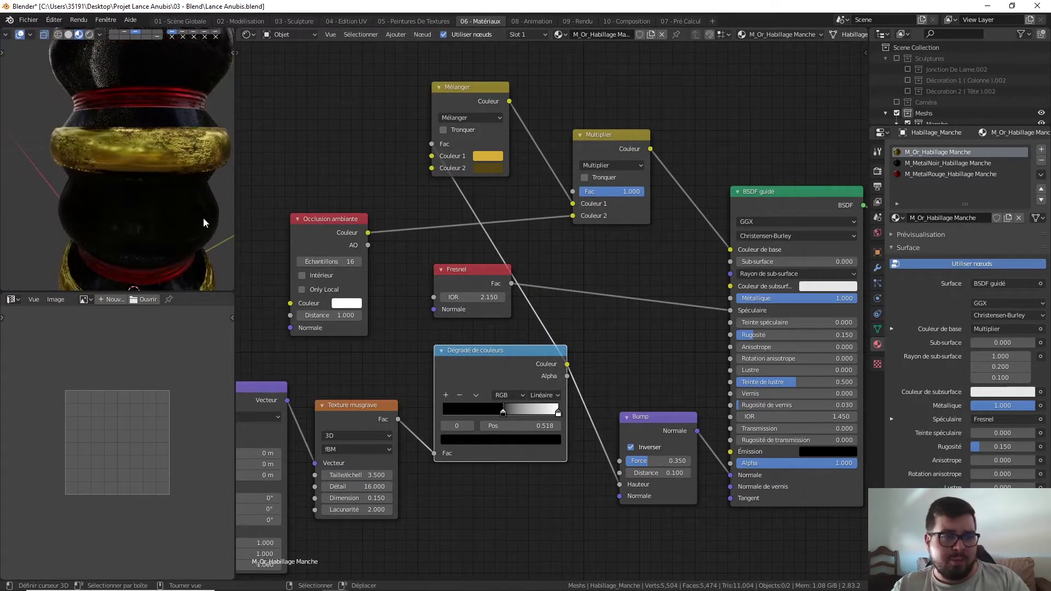
middle_drag(203, 218, 159, 150)
scroll(130, 139, up, 1)
scroll(129, 158, up, 3)
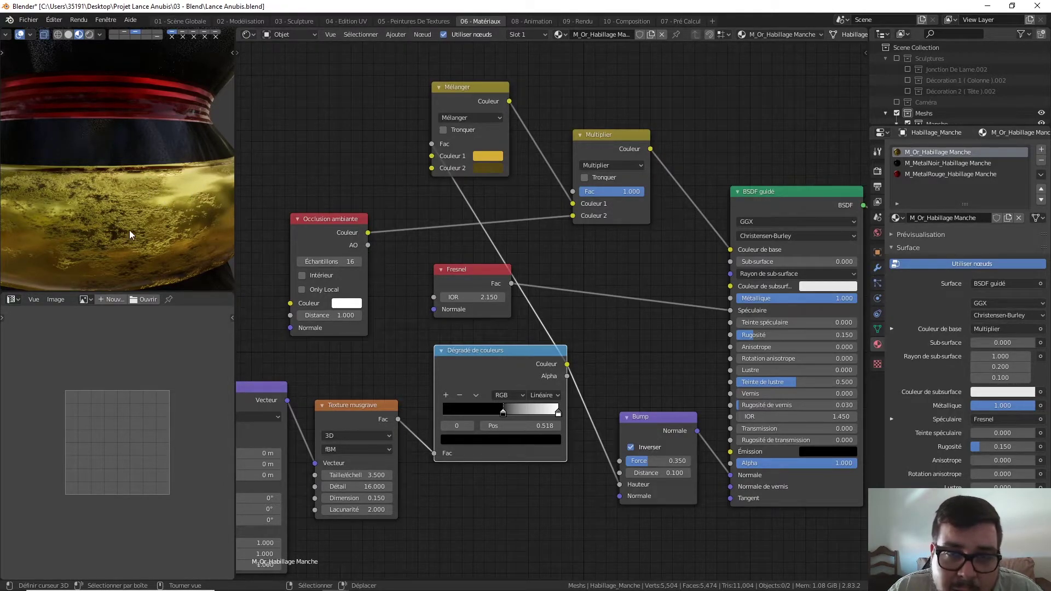
ctrl+shift+click(537, 353)
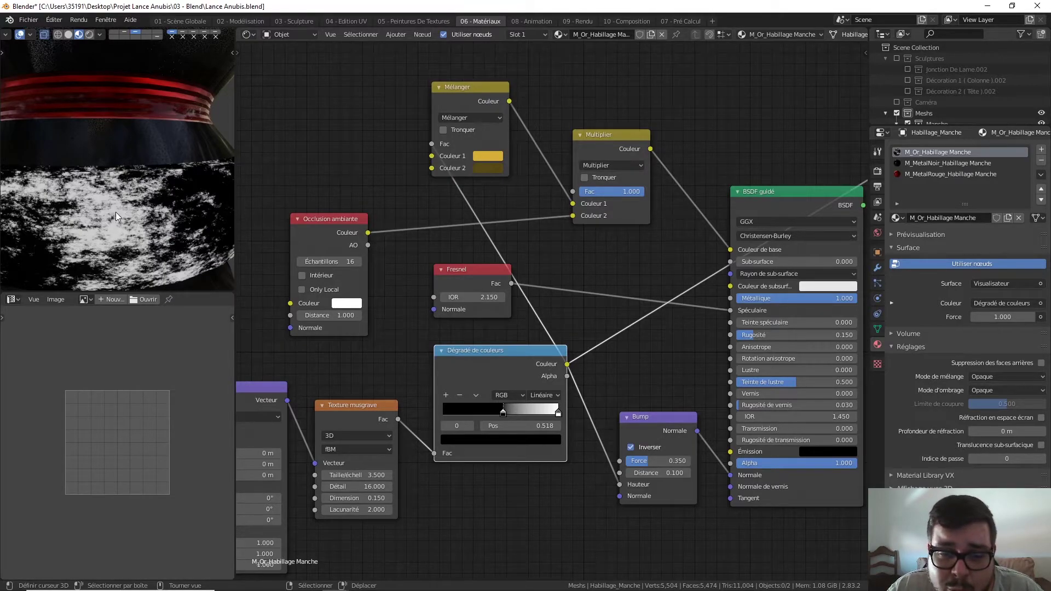
ctrl+shift+click(751, 202)
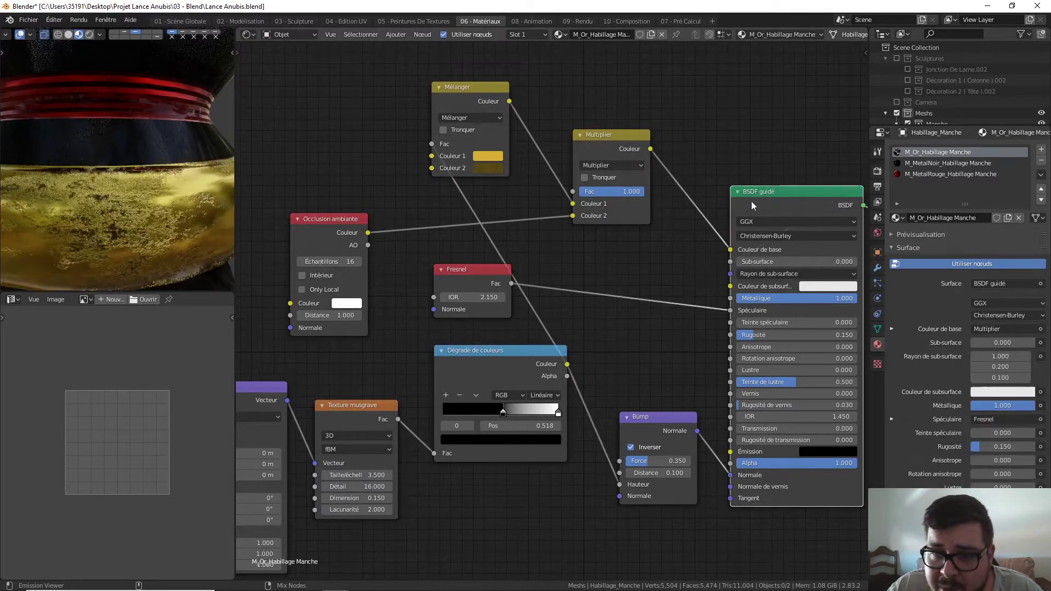
Step: Connect the Dégradé de couleurs Couleur output into the BSDF Rugosité input
drag(567, 364, 731, 336)
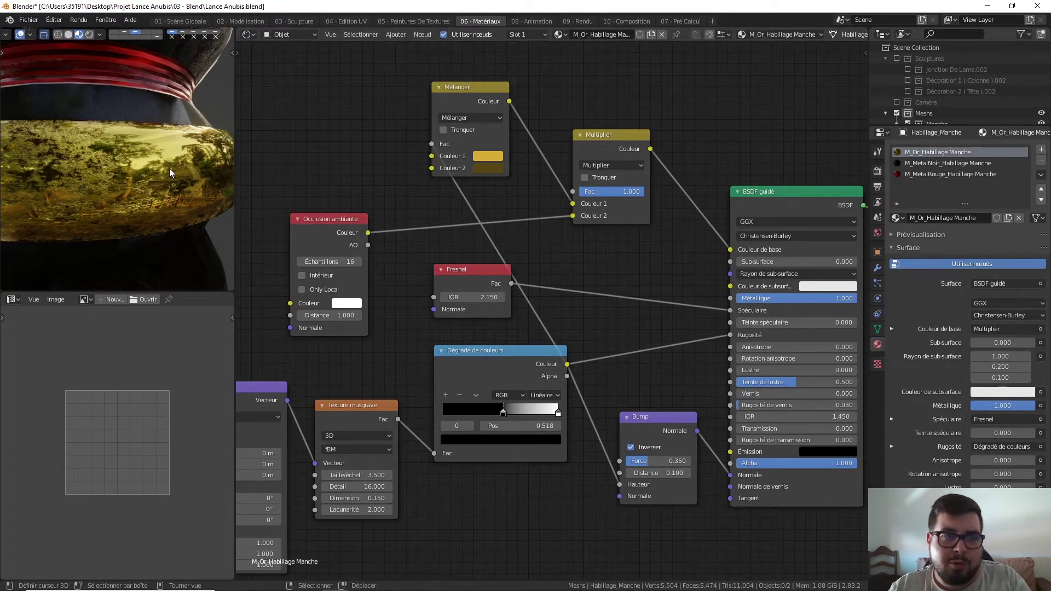
scroll(170, 168, up, 2)
middle_drag(213, 198, 189, 195)
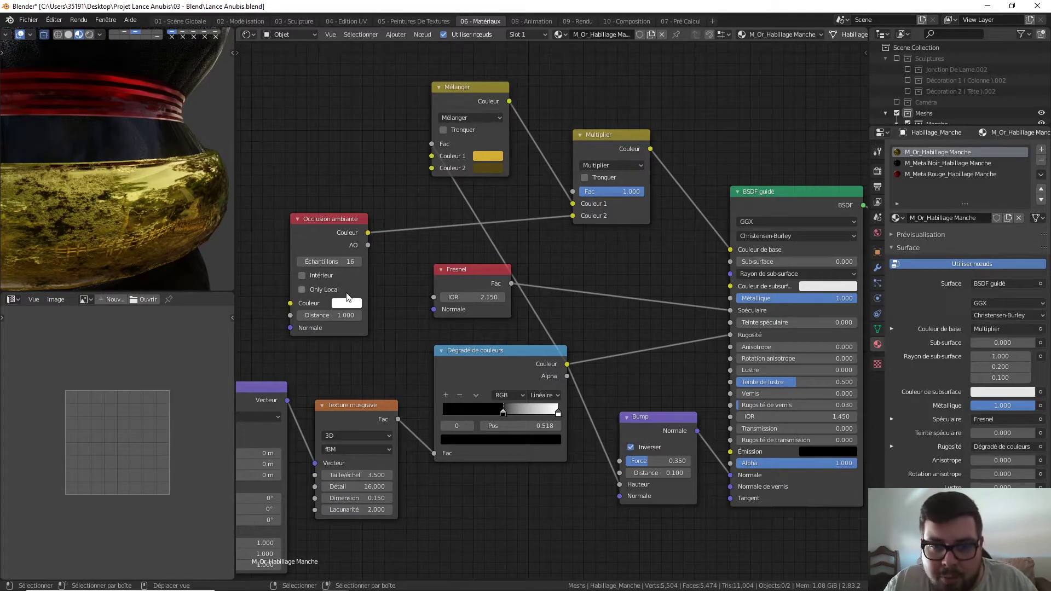
Step: Insert a second Dégradé de couleurs on the Rugosité link with its black stop at V 0.2
key(shift+a)
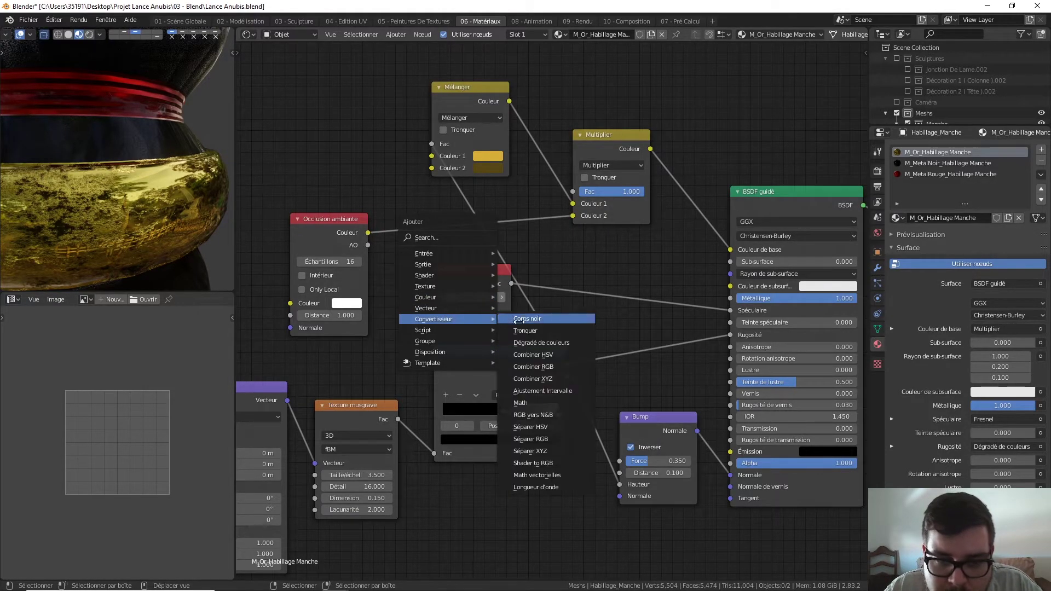
click(550, 340)
click(597, 303)
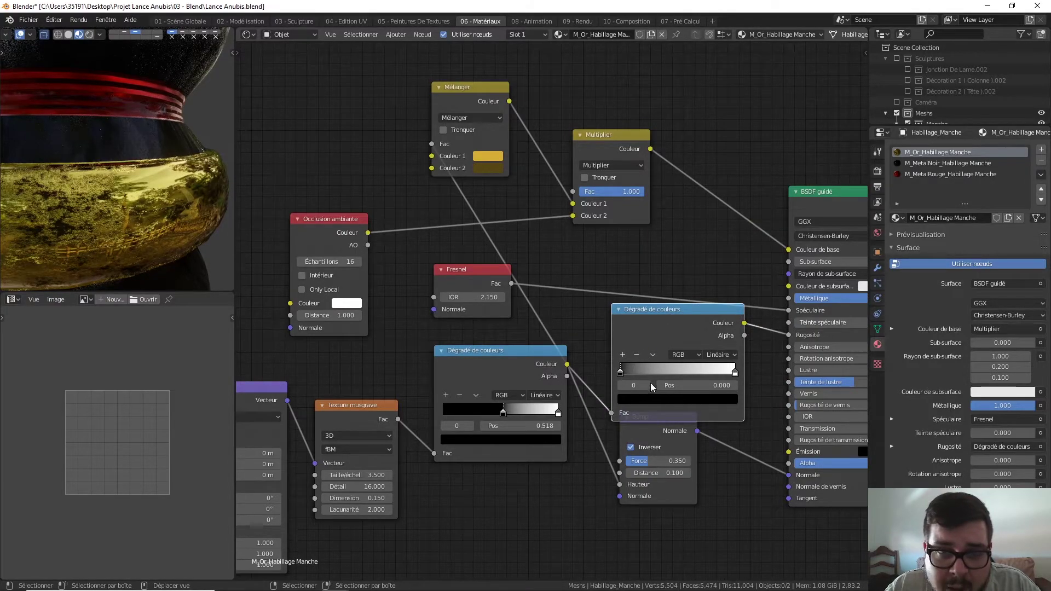
click(678, 405)
click(677, 371)
text(0.)
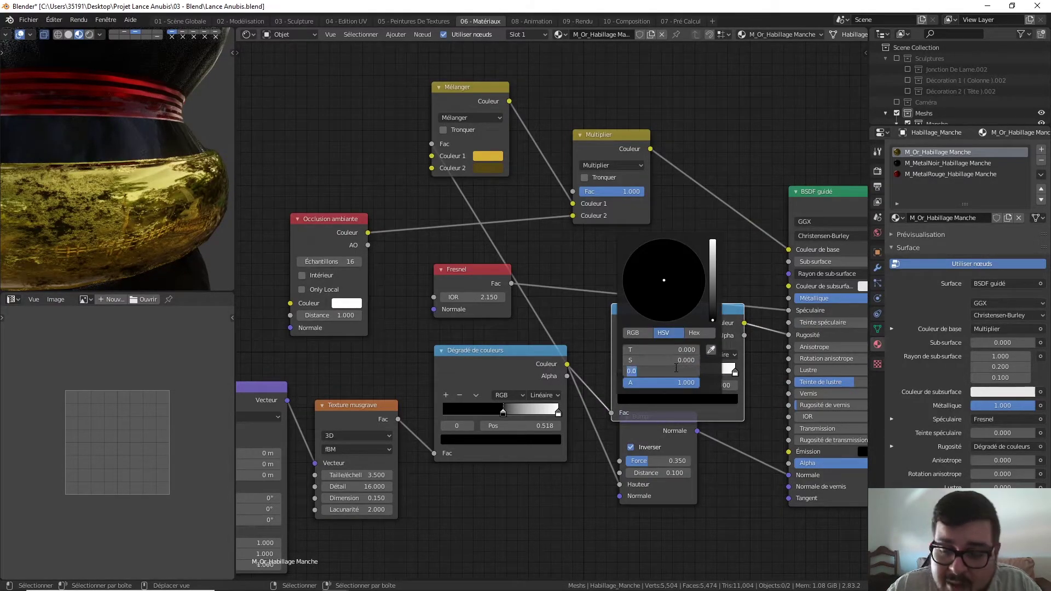
text(2)
key(Return)
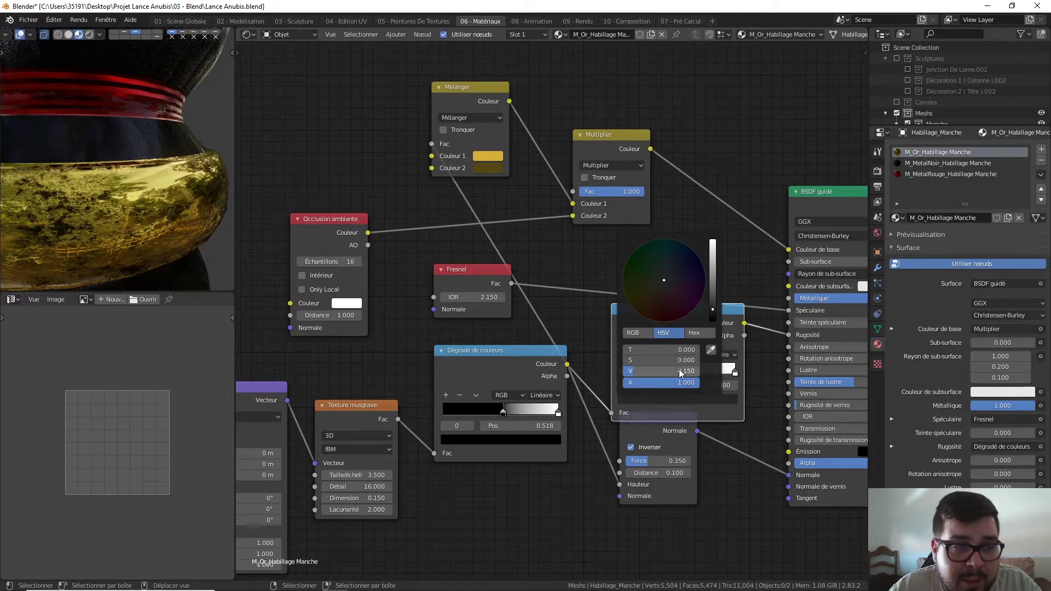
drag(705, 320, 691, 314)
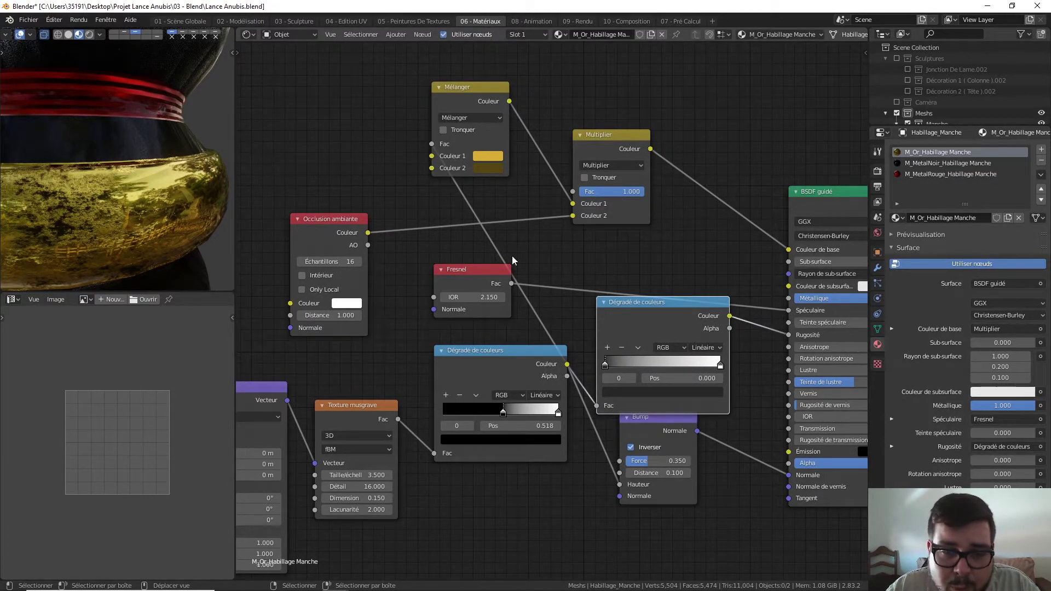
Step: Move the Fresnel node next to BSDF guidé
drag(509, 267, 723, 229)
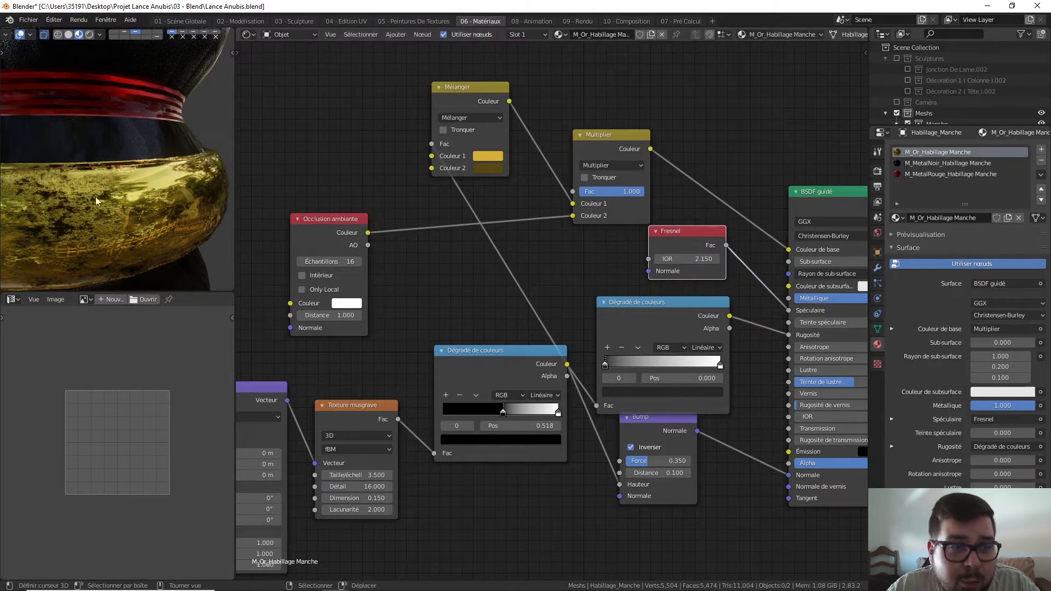
scroll(152, 178, down, 2)
scroll(152, 179, down, 3)
mouse_move(153, 179)
middle_down()
mouse_move(105, 186)
mouse_move(211, 158)
mouse_move(189, 192)
mouse_move(159, 202)
mouse_move(120, 179)
mouse_move(191, 164)
middle_up()
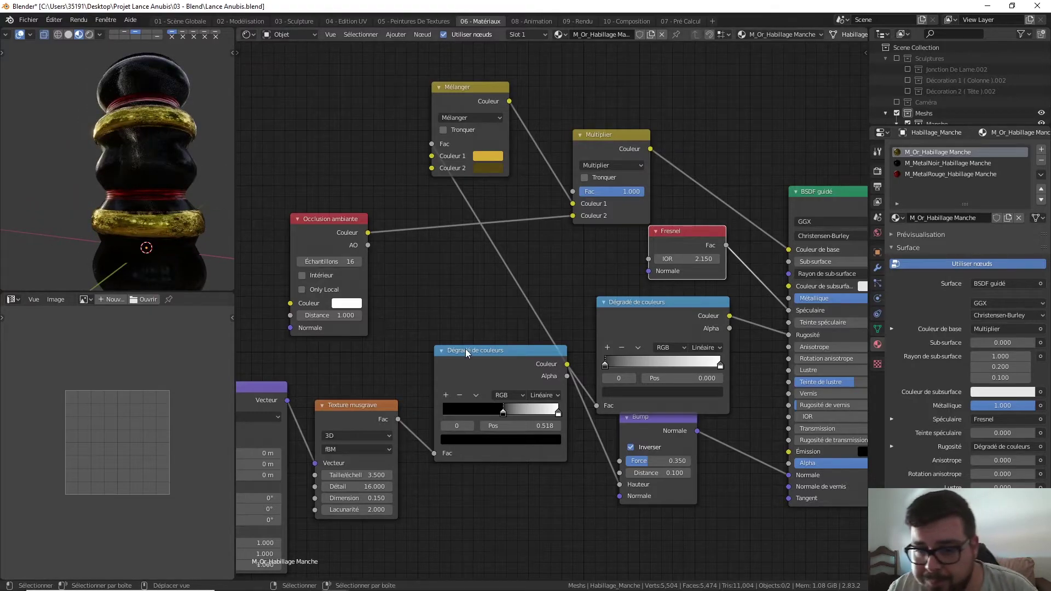
Step: Reposition both Dégradé de couleurs nodes and feed the Bump normal into Fresnel's normal
drag(527, 350, 519, 398)
drag(621, 318, 601, 306)
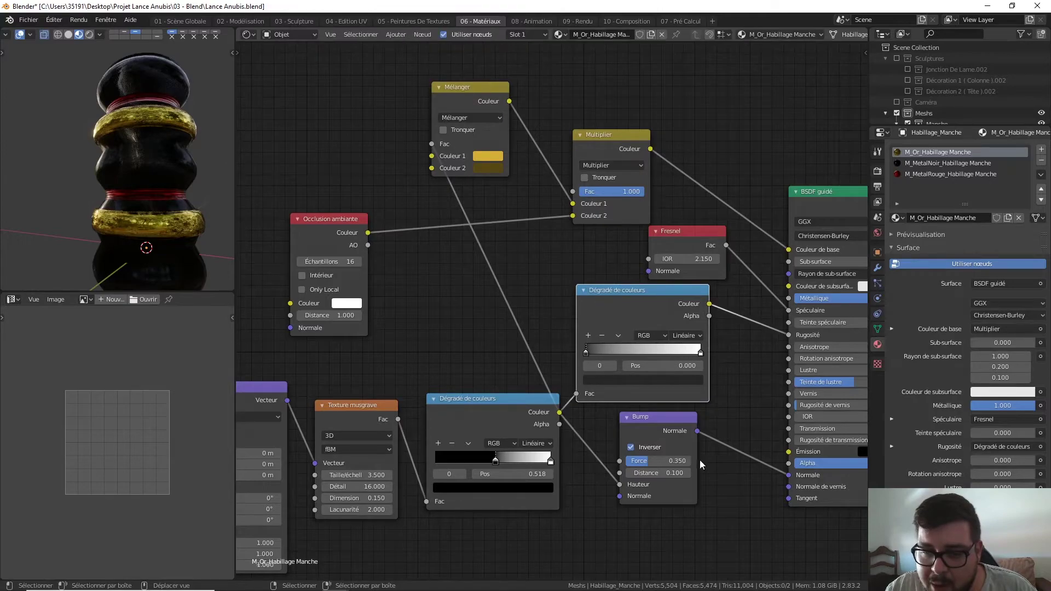
drag(697, 431, 648, 271)
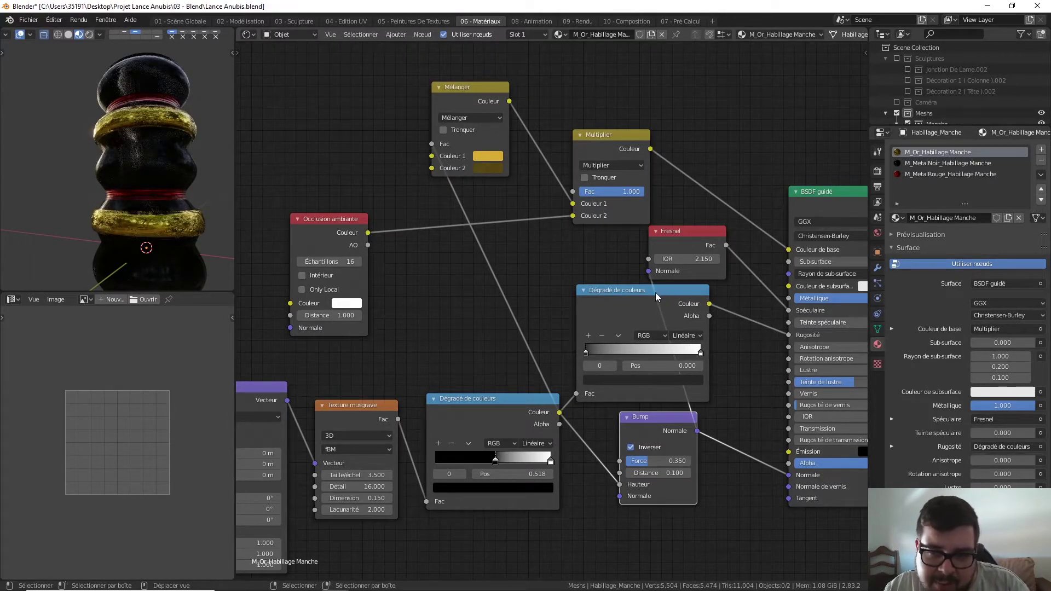
Step: Rearrange the output, BSDF guidé, Fresnel, Bump and upper Dégradé de couleurs nodes rightward
scroll(659, 314, down, 2)
ctrl+scroll(787, 305, down, 3)
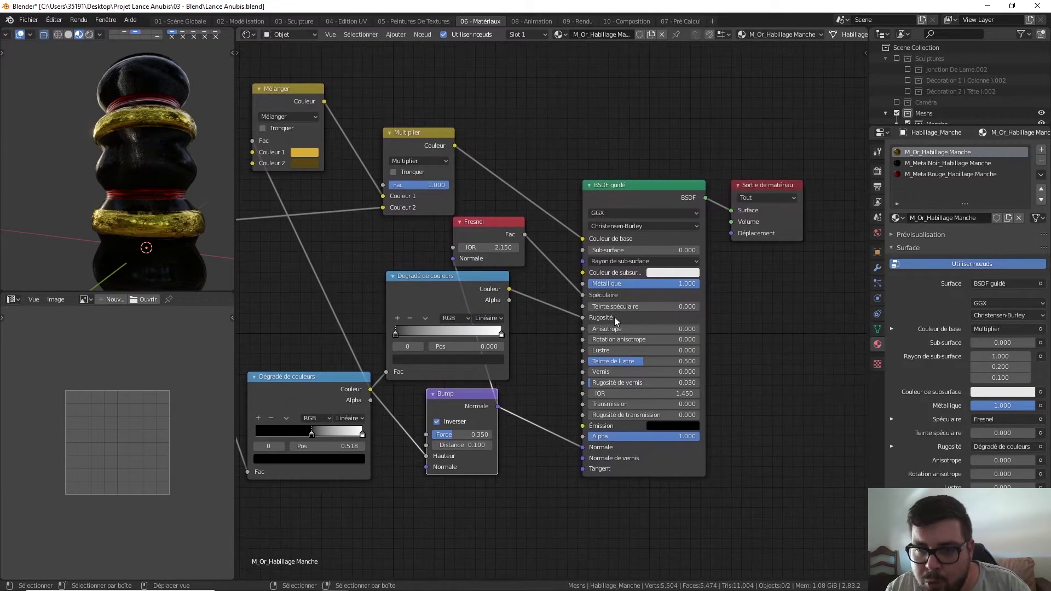
drag(734, 224, 835, 160)
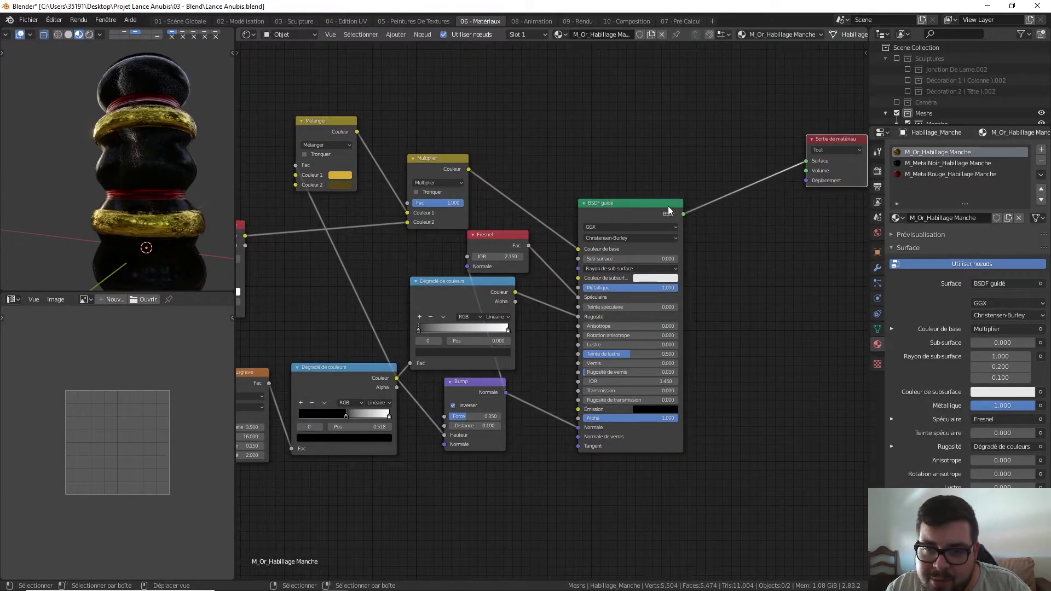
drag(668, 210, 762, 157)
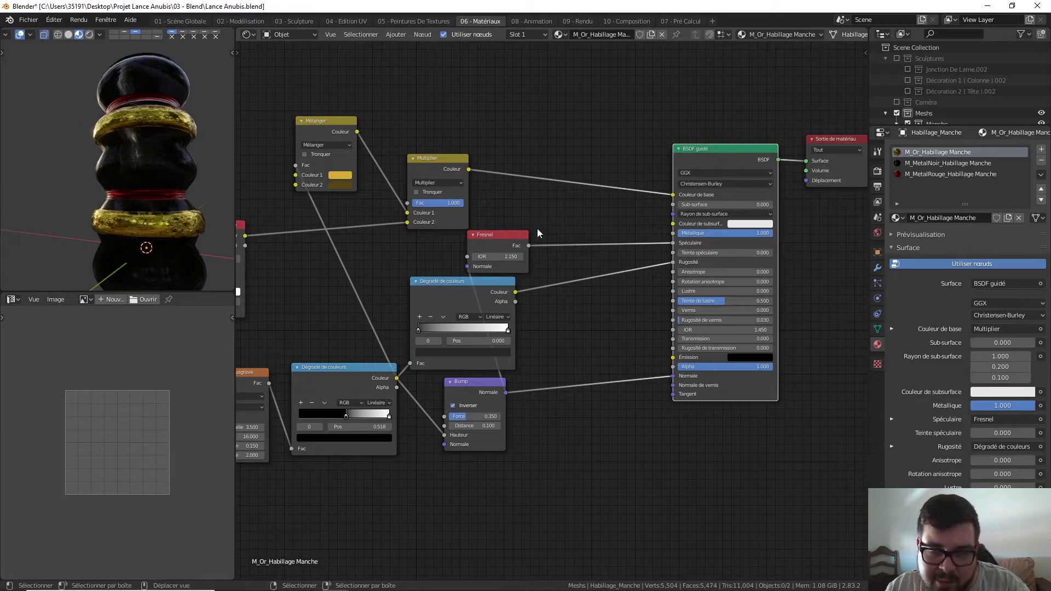
drag(507, 245, 620, 226)
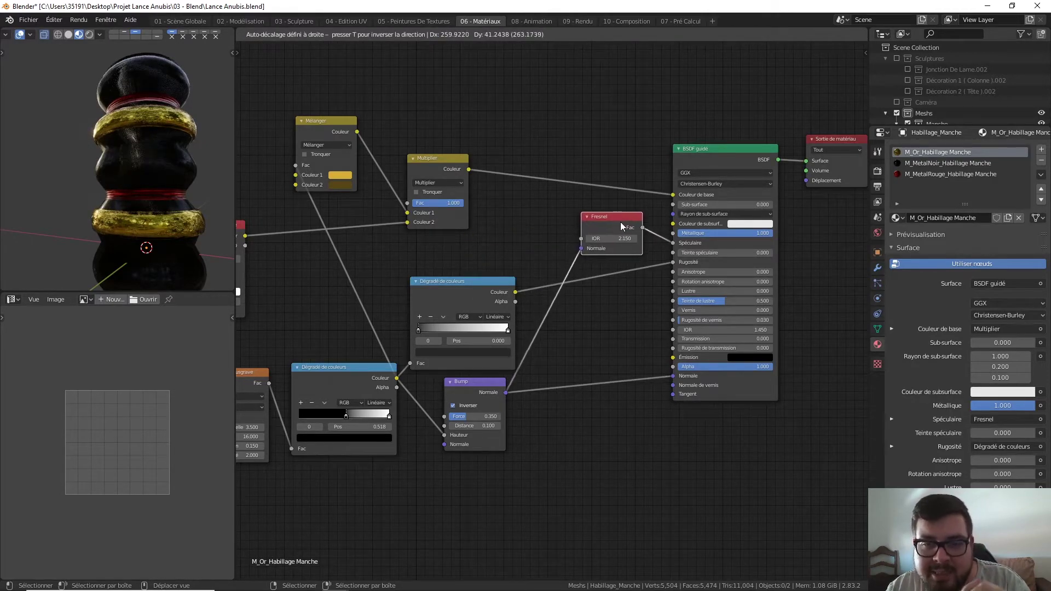
drag(479, 382, 549, 377)
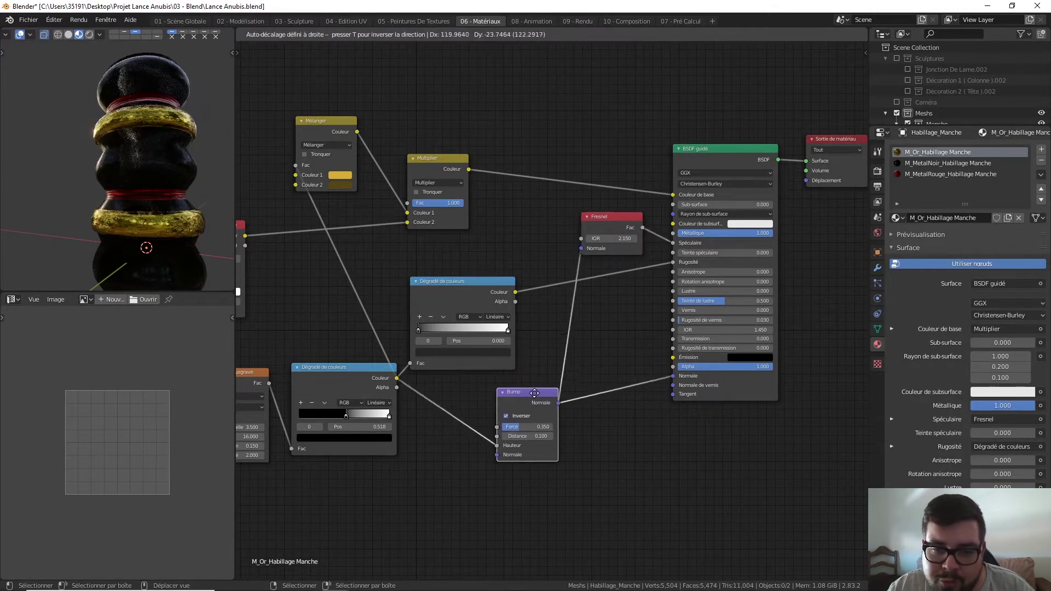
drag(486, 285, 513, 263)
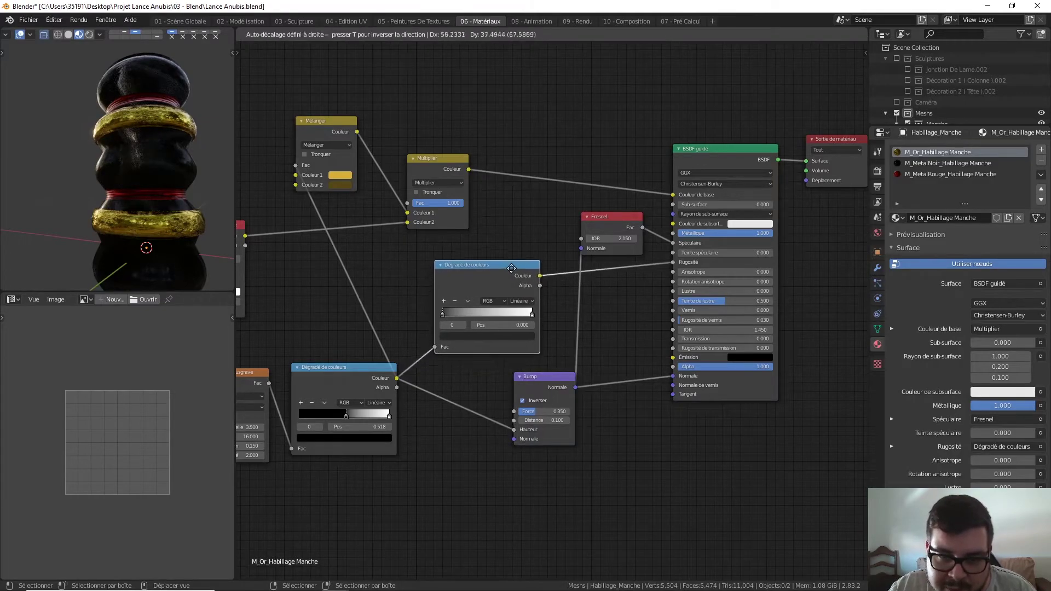
Step: Drag a new link from Bump's Normale output toward the Occlusion ambiante node
ctrl+scroll(564, 334, left, 2)
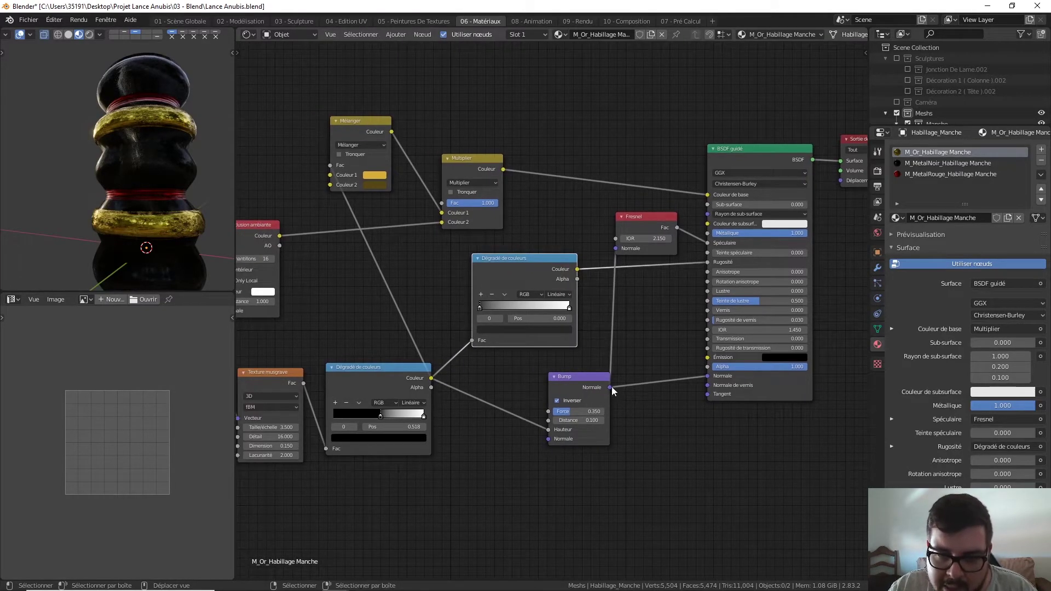
drag(609, 383, 399, 215)
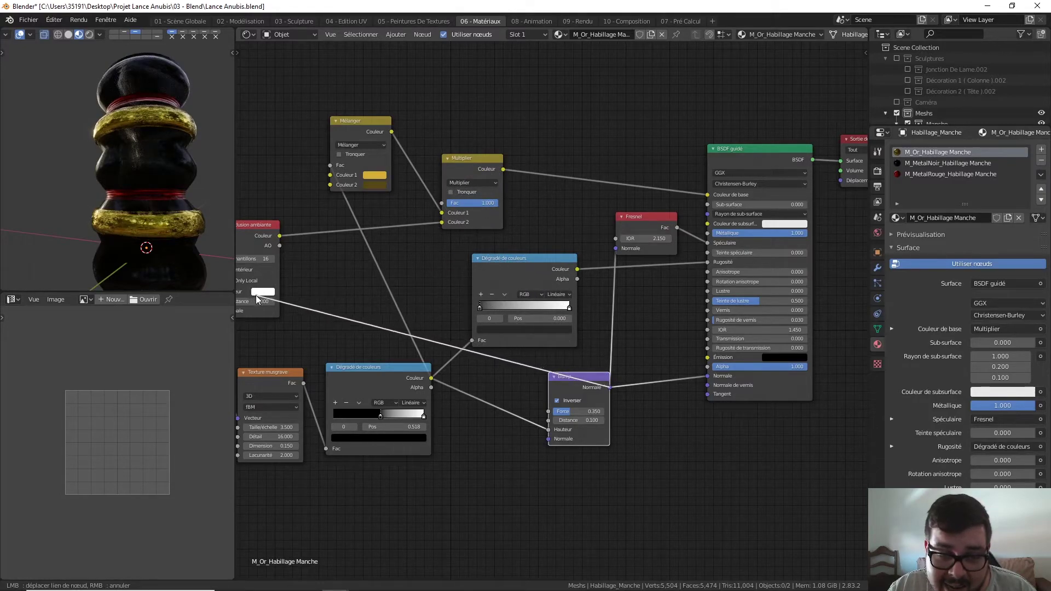
drag(398, 215, 255, 295)
middle_drag(315, 297, 459, 271)
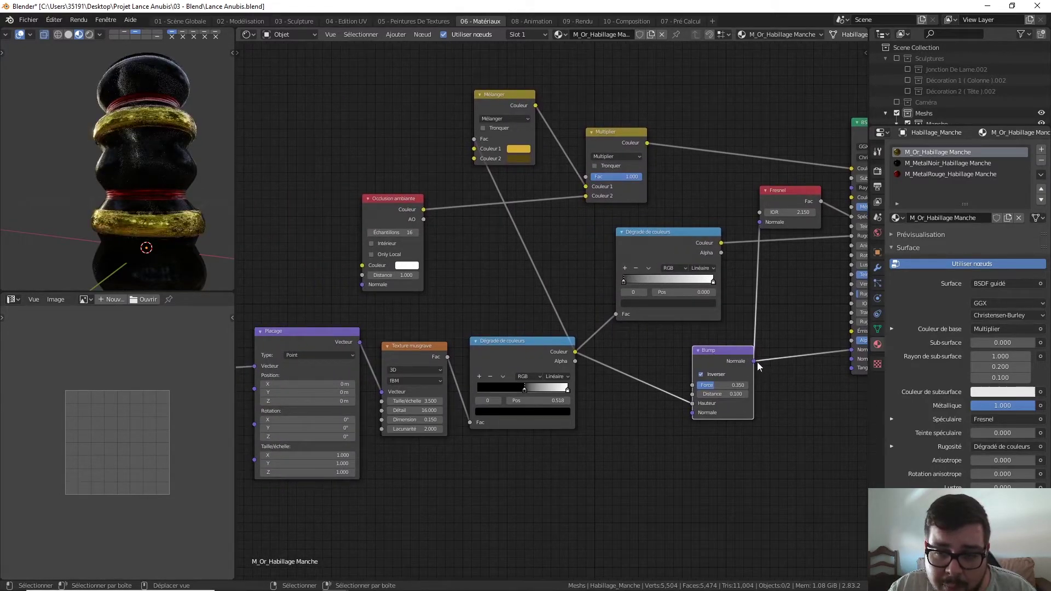
Step: Connect Bump Normale to Occlusion ambiante Normale and move Multiplier and Mélanger up-right
drag(755, 361, 378, 285)
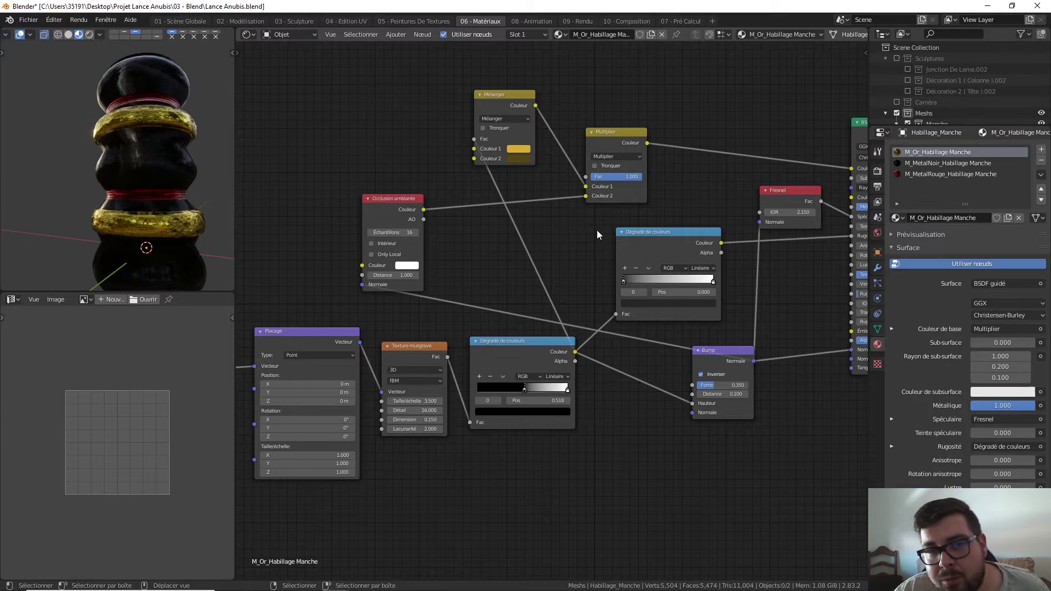
middle_drag(597, 230, 491, 269)
drag(522, 175, 673, 113)
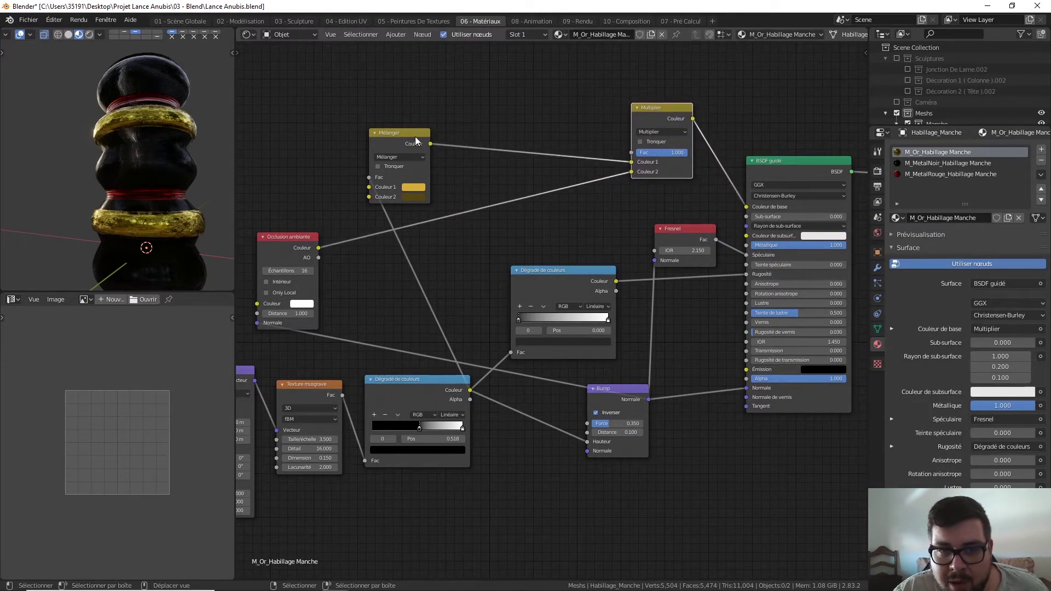
drag(415, 137, 582, 100)
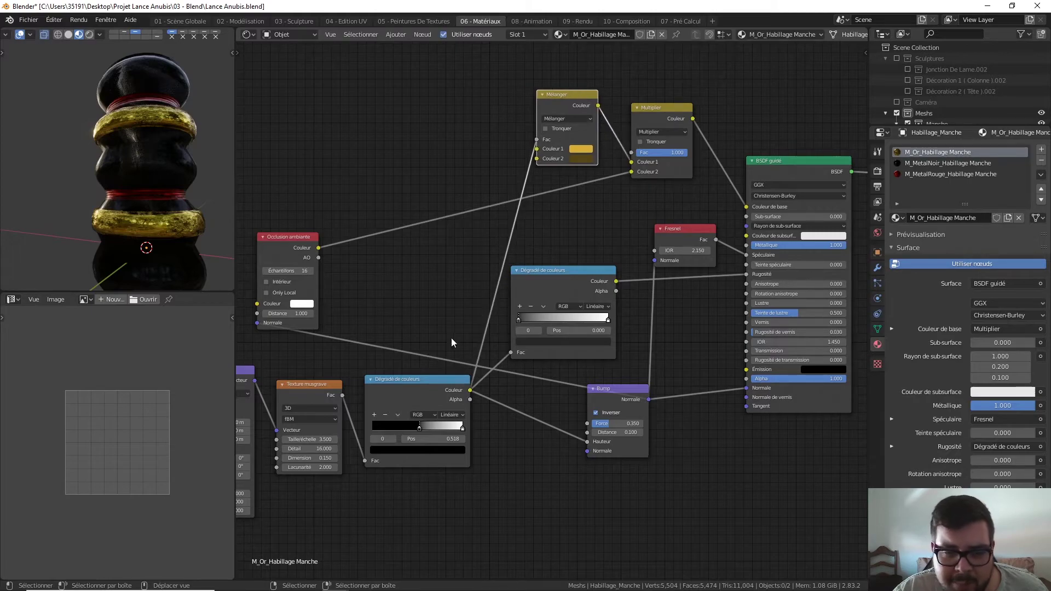
Step: Reposition both Dégradé de couleurs nodes, raise Occlusion ambiante and nudge the Bump node
drag(433, 386, 432, 402)
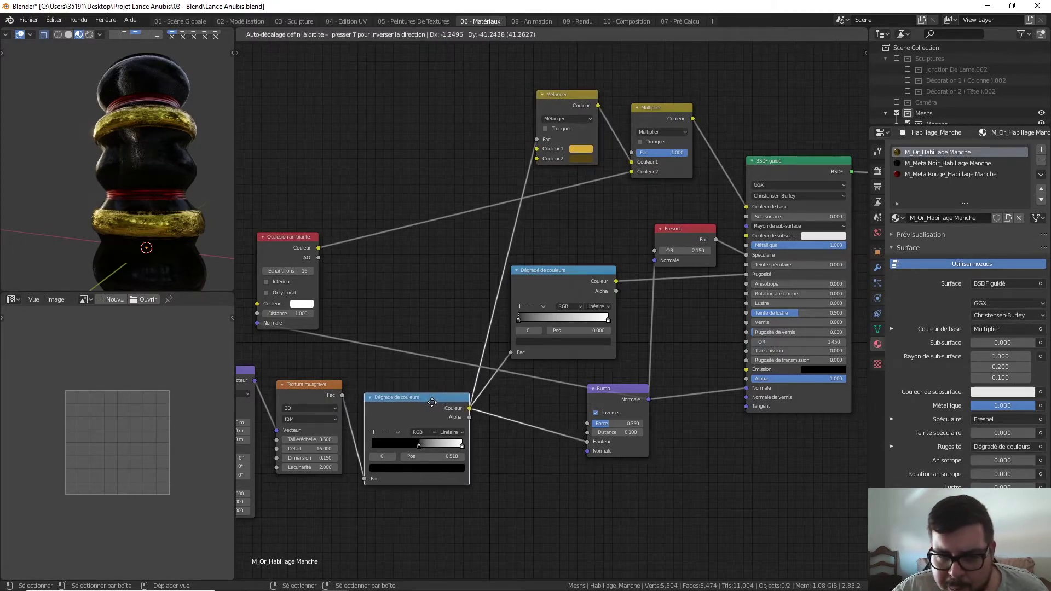
drag(572, 269, 590, 264)
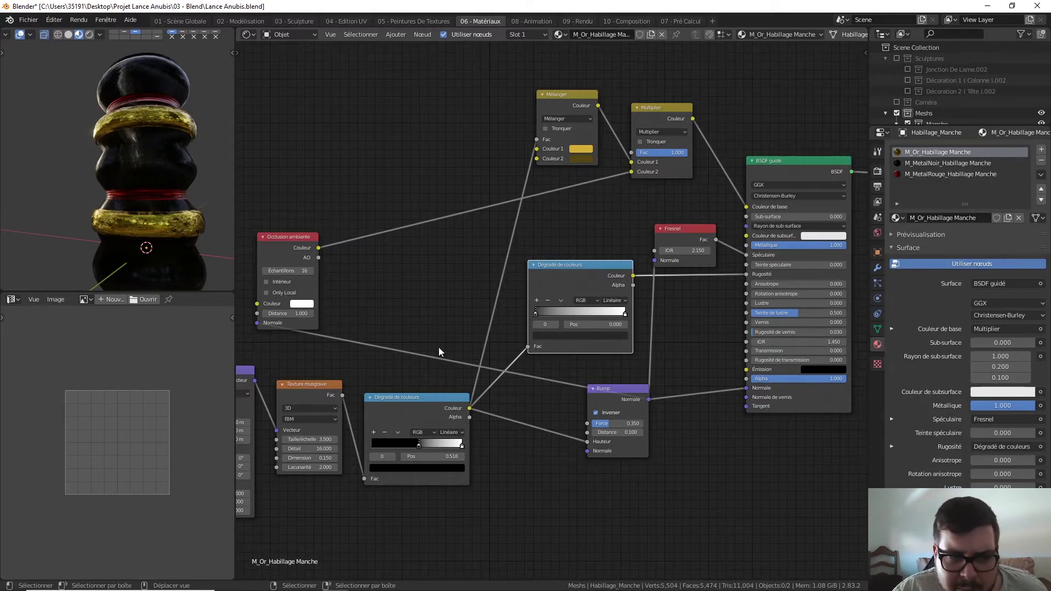
middle_drag(441, 349, 500, 338)
drag(358, 236, 519, 175)
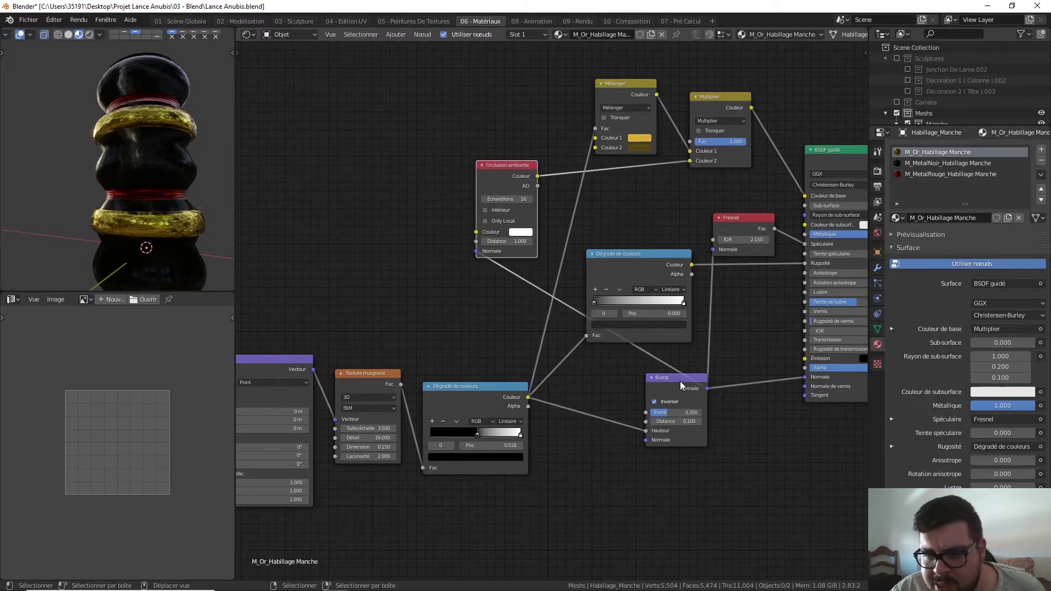
drag(680, 382, 665, 388)
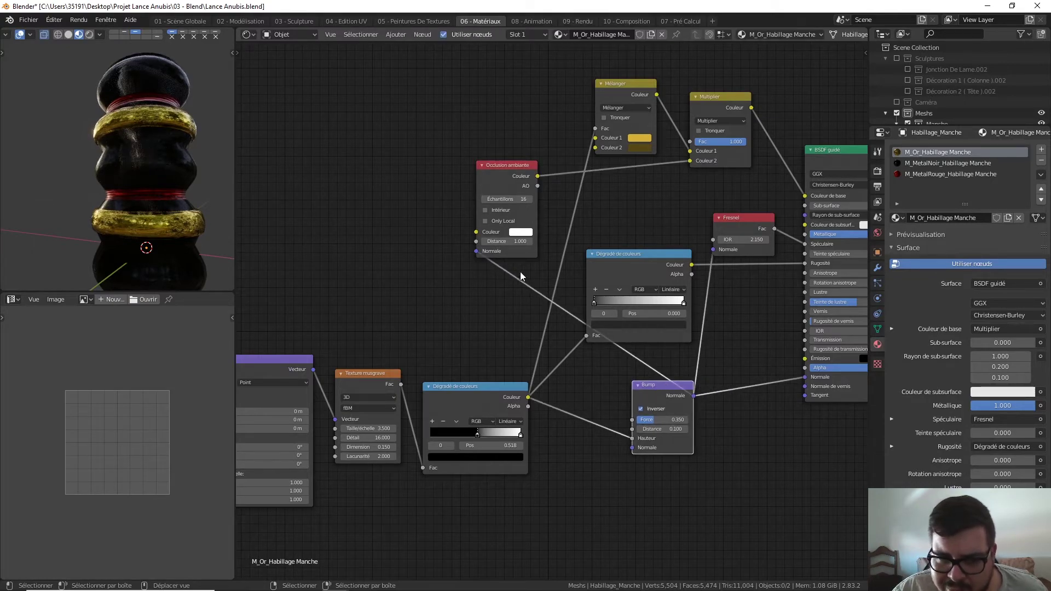
scroll(585, 285, down, 1)
scroll(580, 298, down, 1)
scroll(580, 298, down, 2)
Step: Add a reroute point on the Bump–Occlusion ambiante link
scroll(590, 258, down, 1)
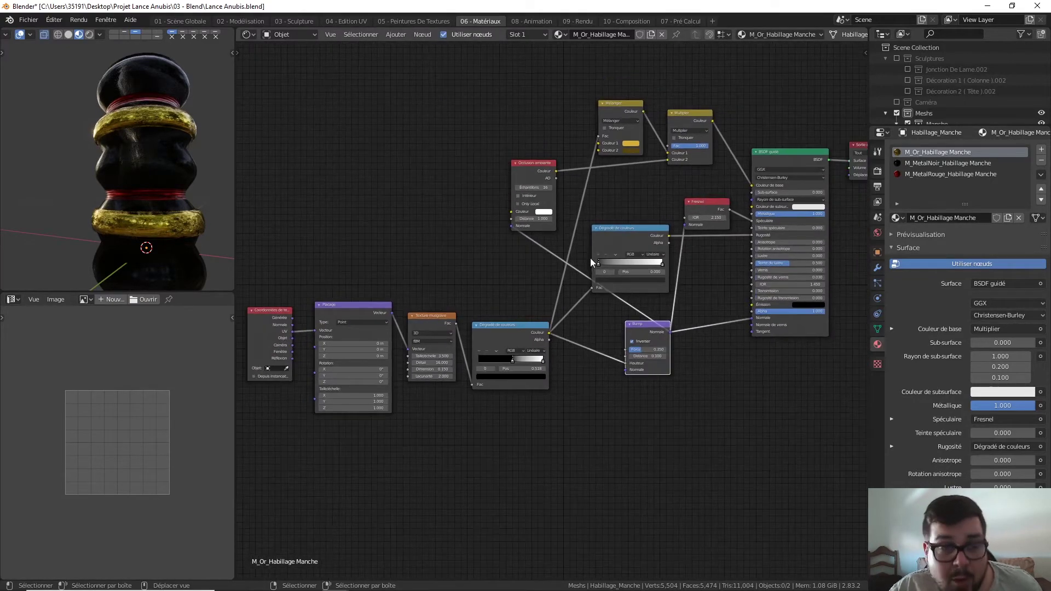
key(shift+a)
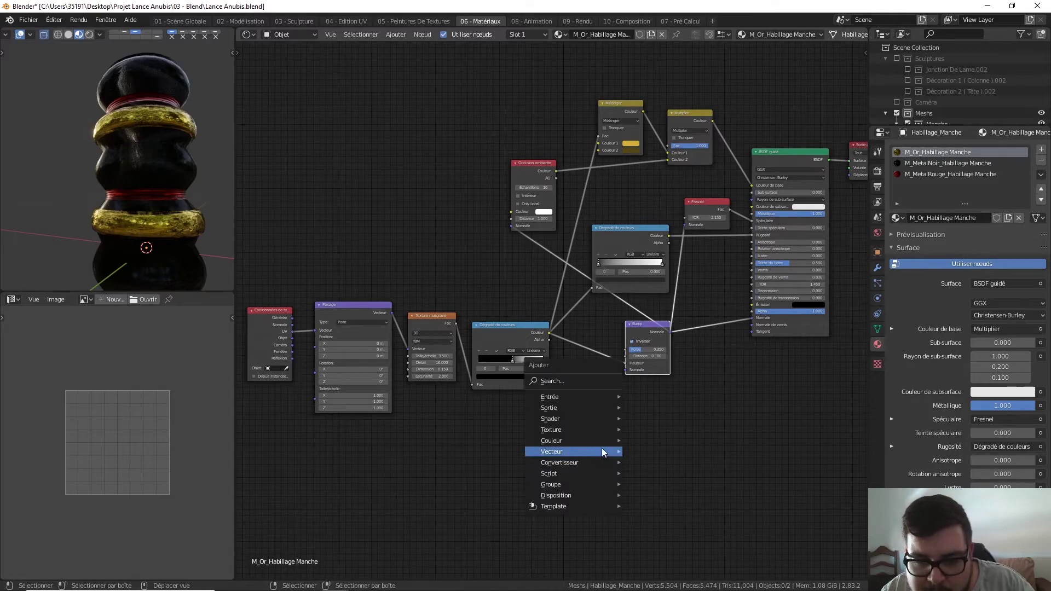
mouse_move(556, 495)
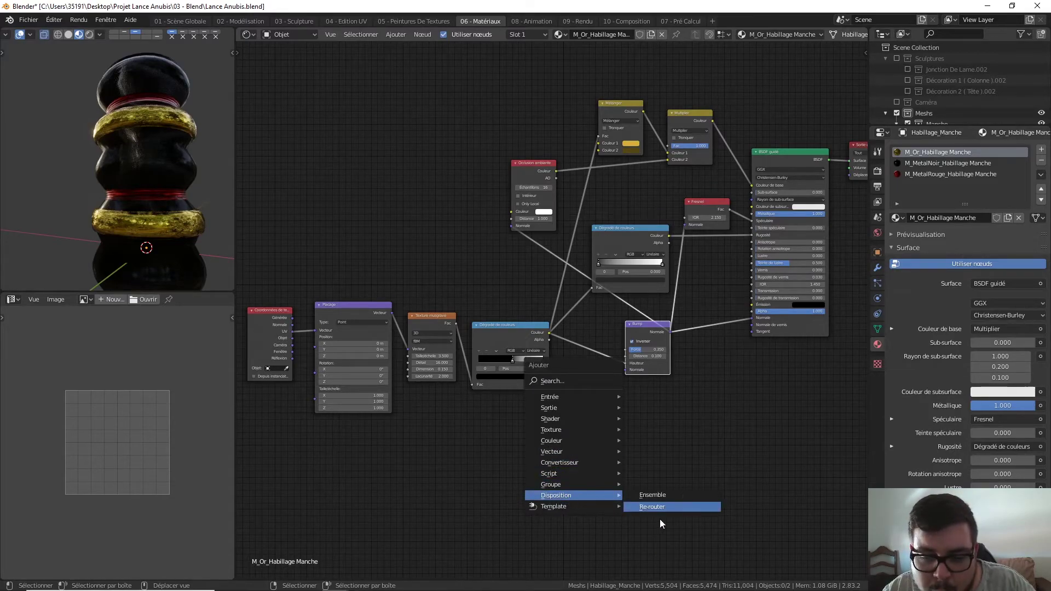
click(666, 508)
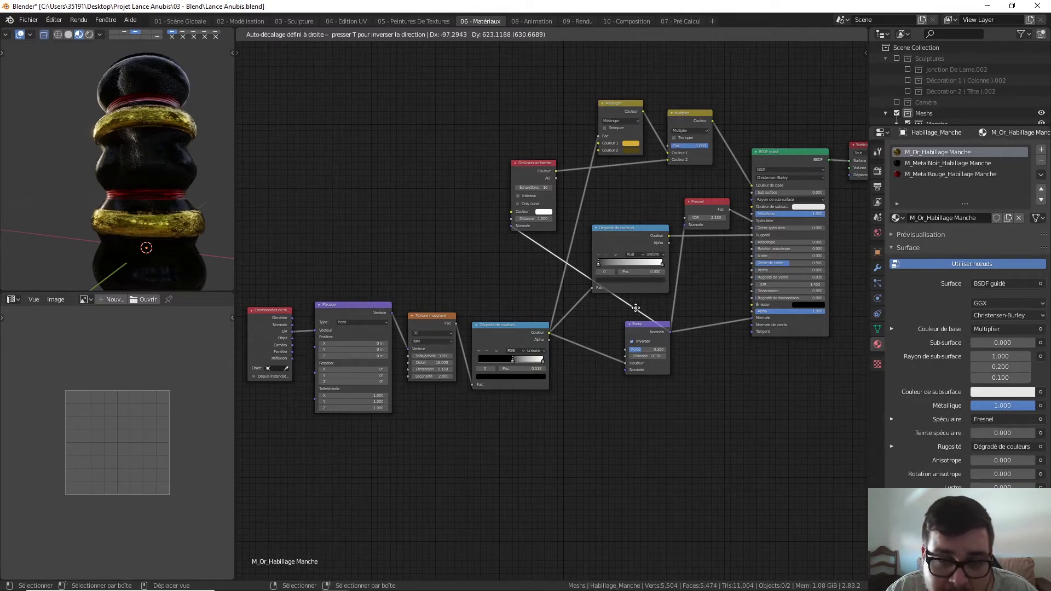
click(635, 308)
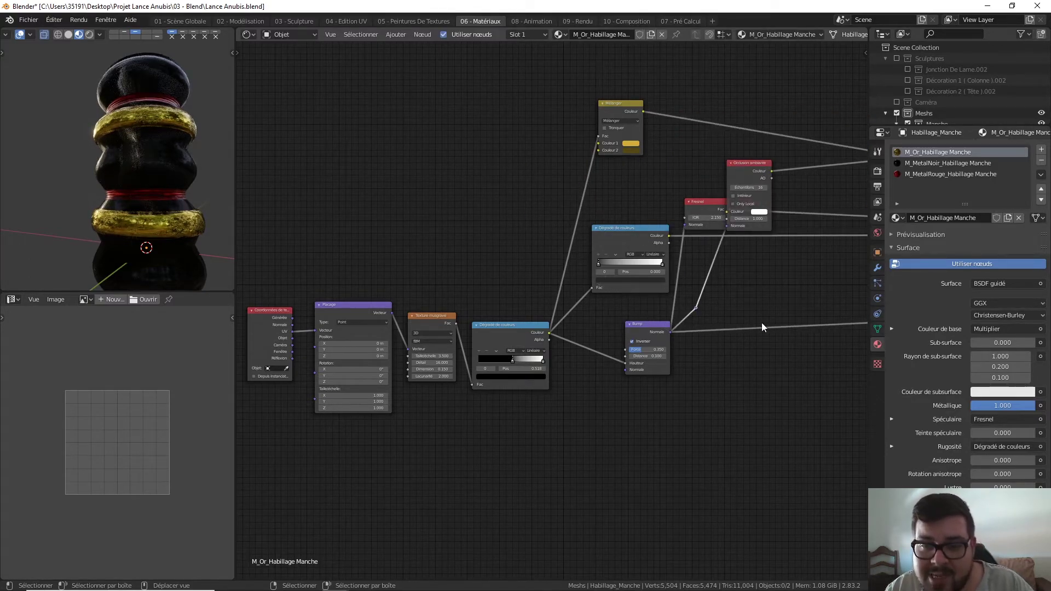
middle_drag(753, 297, 532, 298)
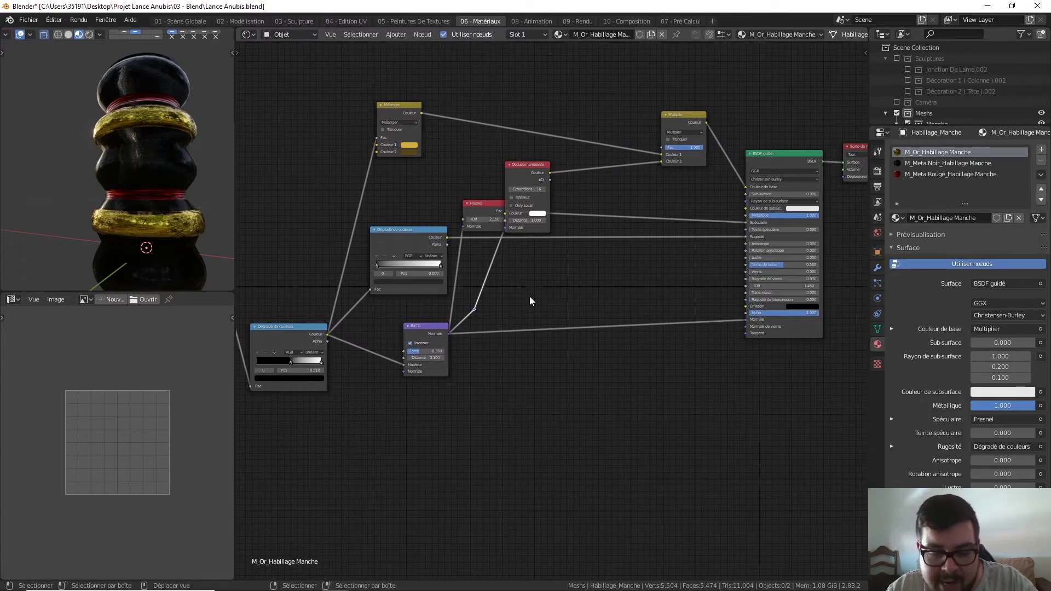
key(g)
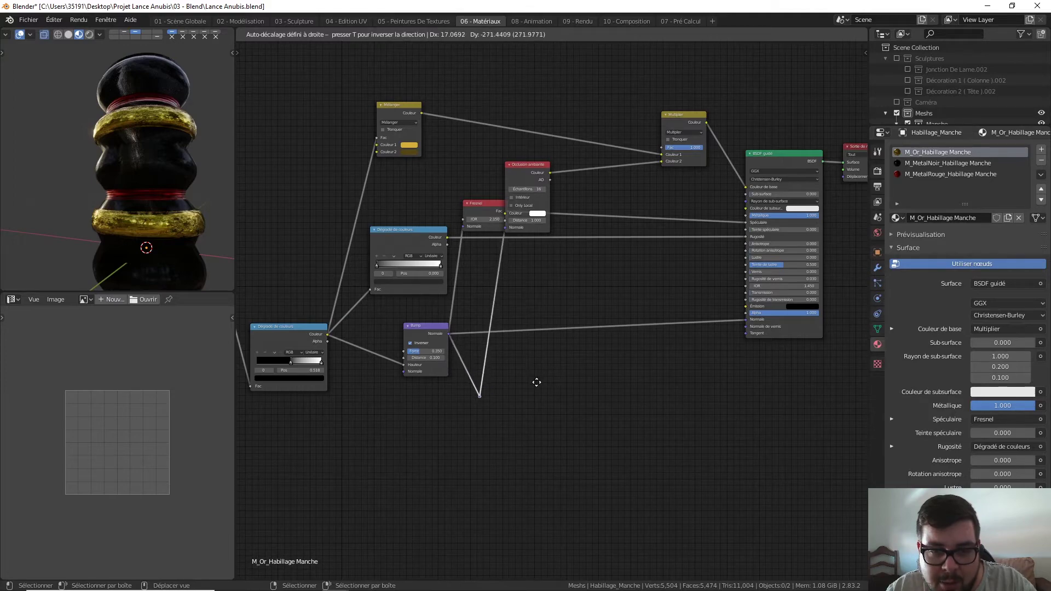
key(Escape)
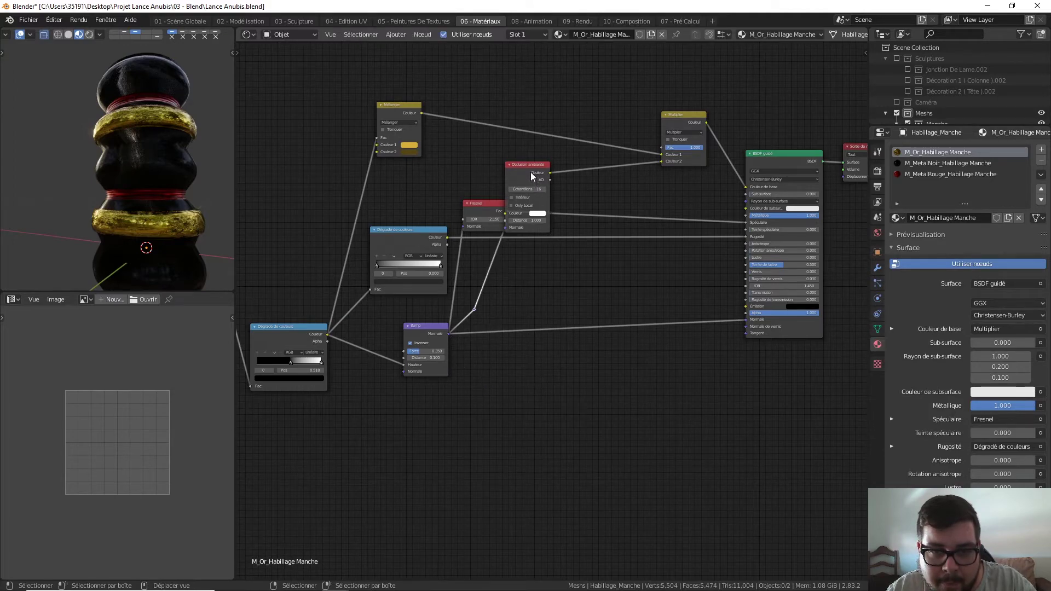
Step: Raise the Occlusion ambiante and Multiplier nodes and select the Bump-link reroute point
drag(531, 175, 584, 187)
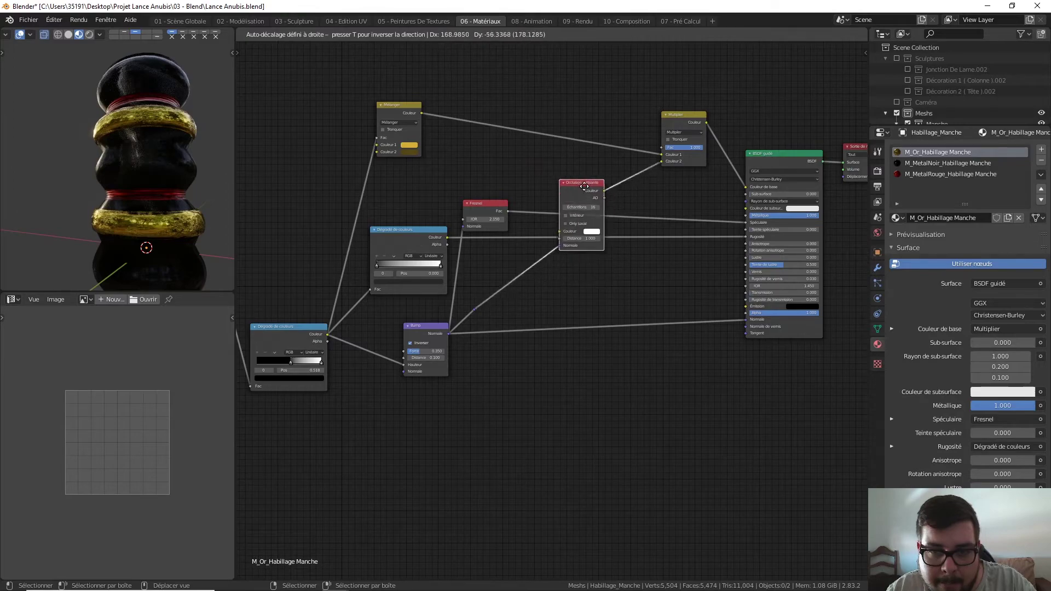
drag(584, 186, 566, 141)
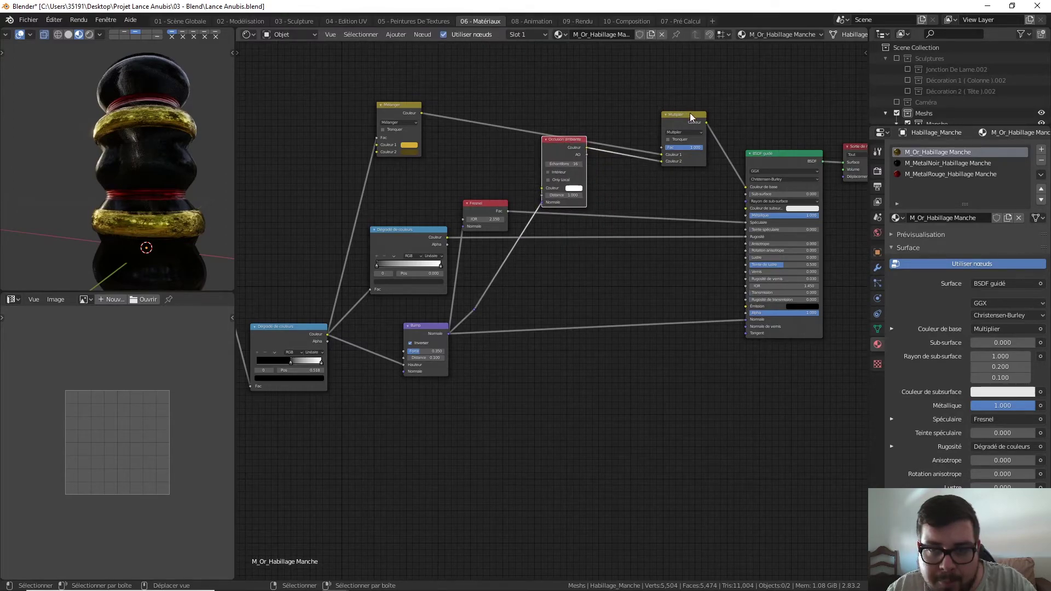
drag(690, 113, 684, 66)
drag(574, 142, 608, 130)
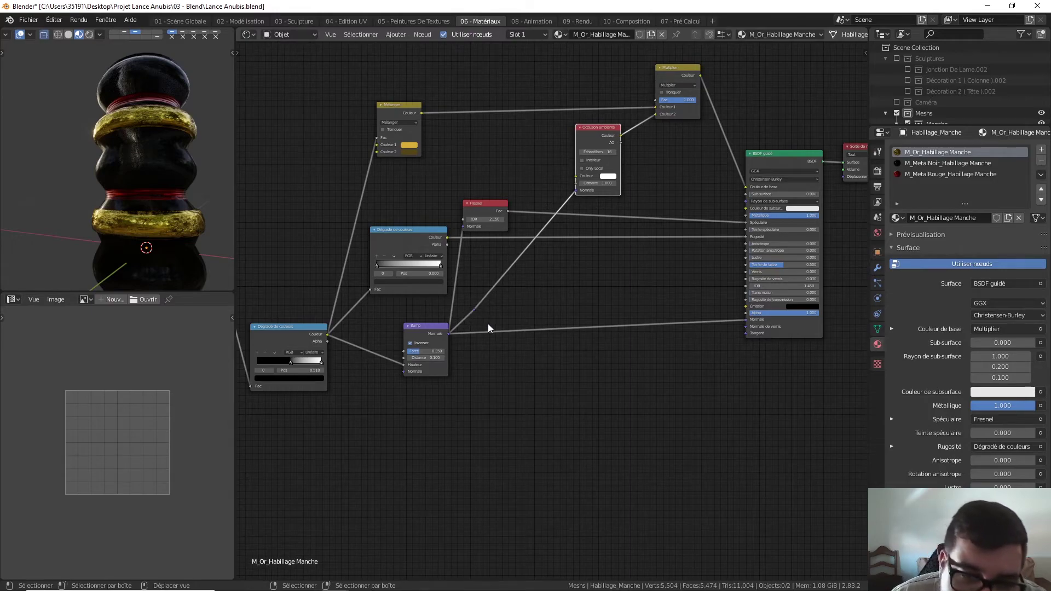
middle_drag(462, 310, 534, 286)
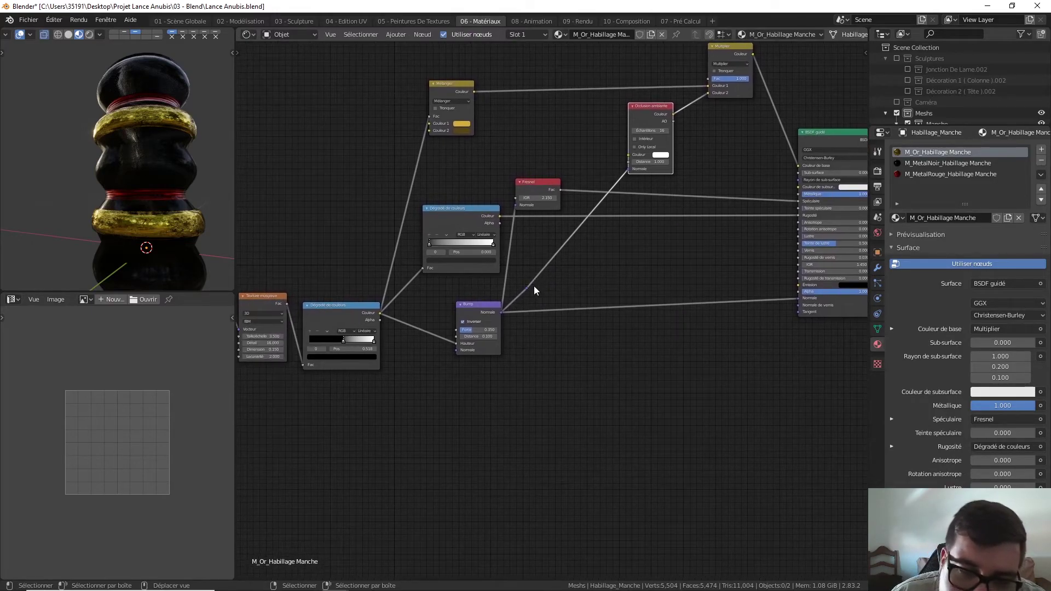
middle_drag(399, 228, 456, 266)
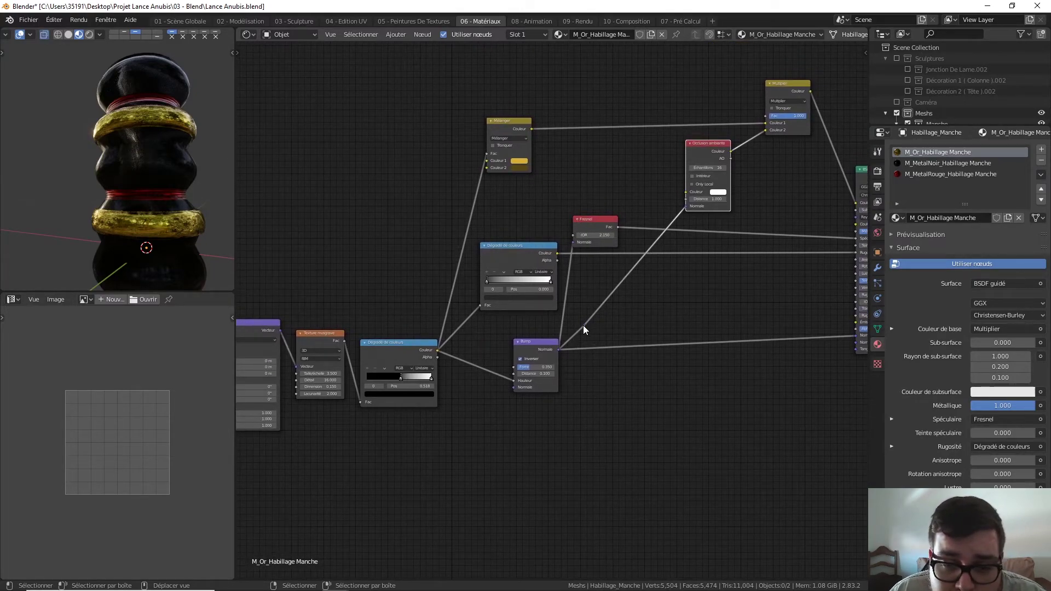
drag(584, 326, 586, 327)
Step: Pull the reroute below Bump and add a second reroute on the Bump–Occlusion link
key(g)
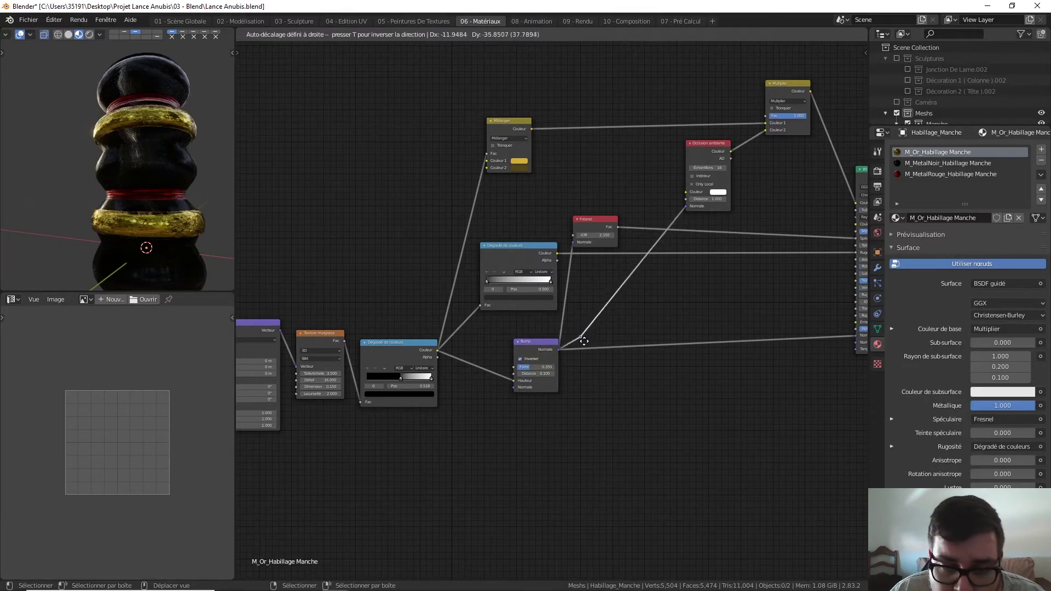
click(588, 424)
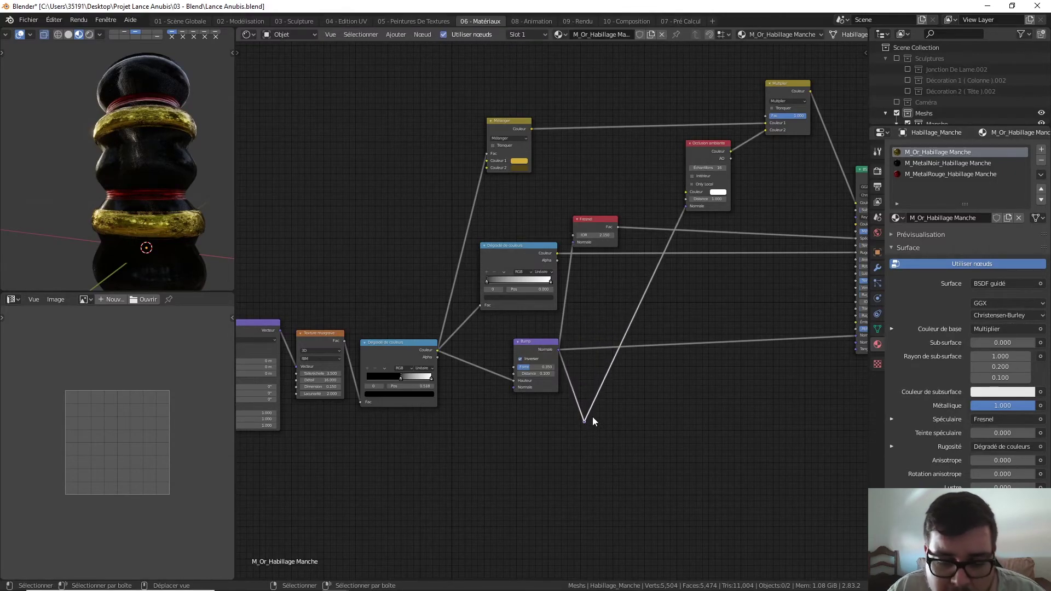
key(shift+a)
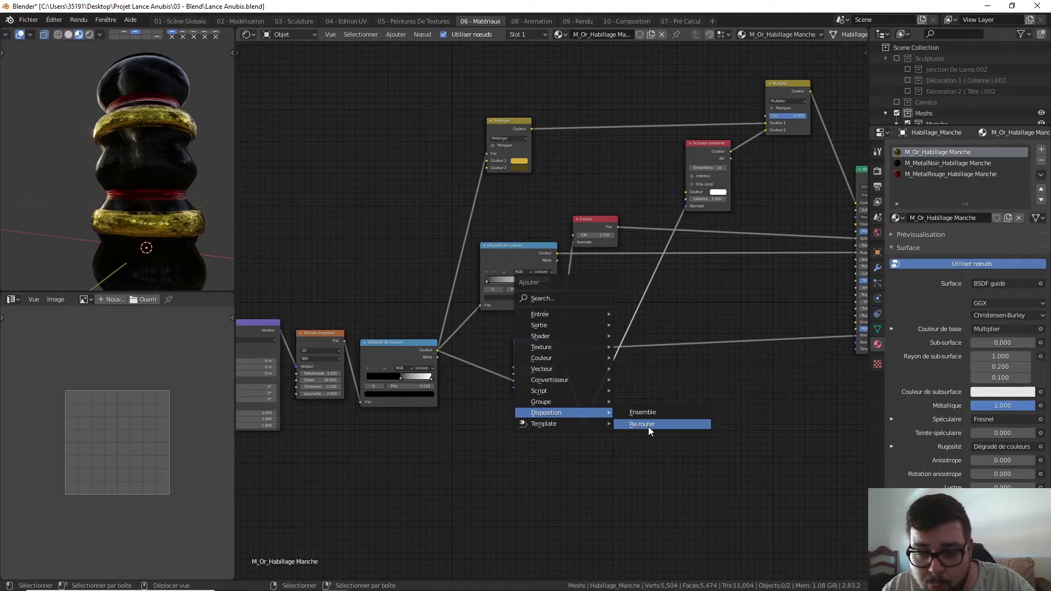
click(646, 425)
click(617, 353)
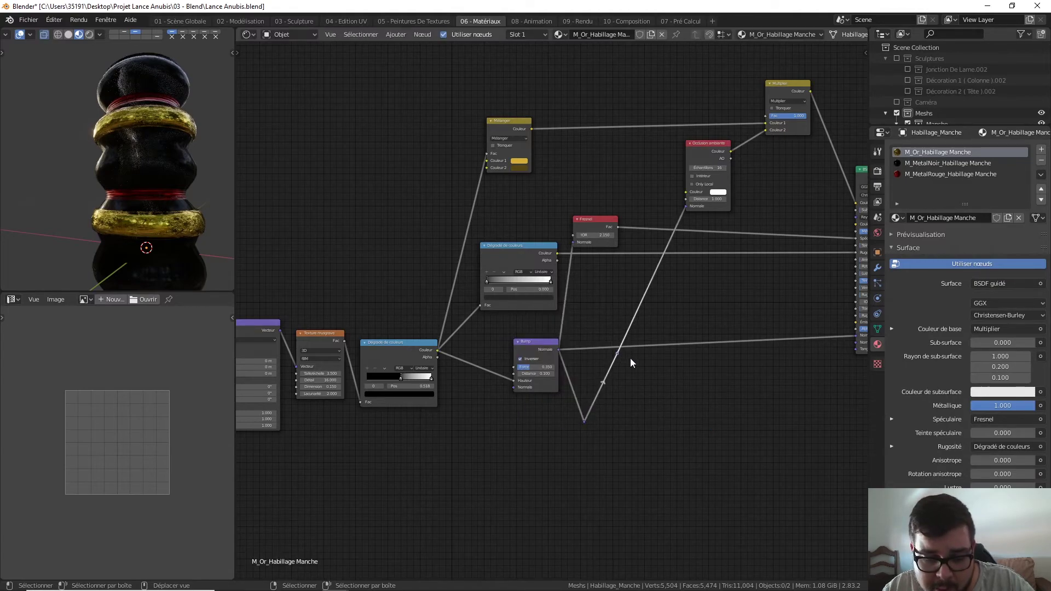
key(g)
click(298, 477)
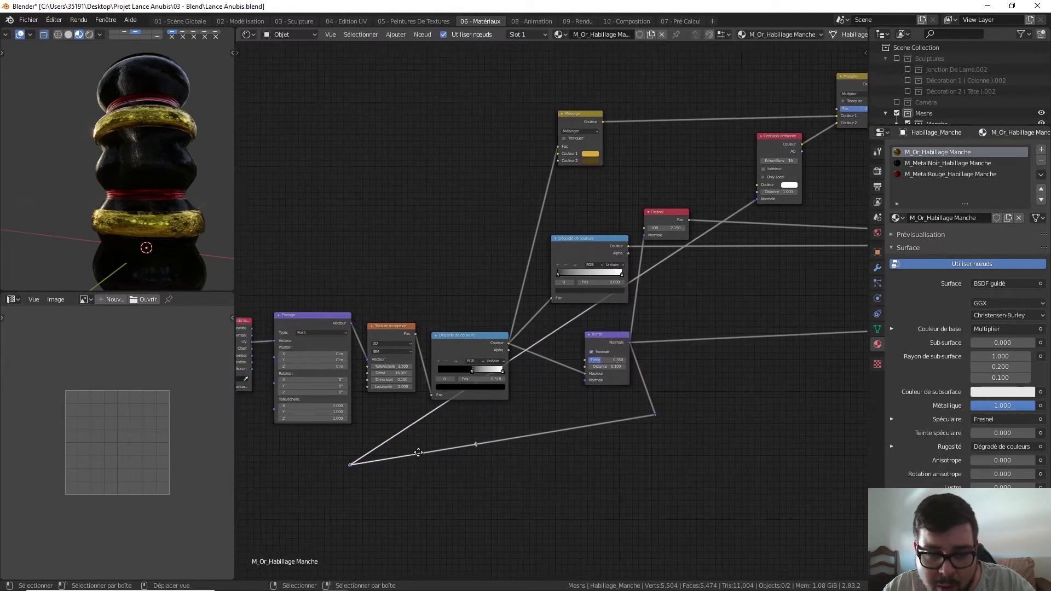
Step: Move the second reroute far left below the nodes and level the bottom link horizontally
middle_drag(348, 454, 463, 434)
key(g)
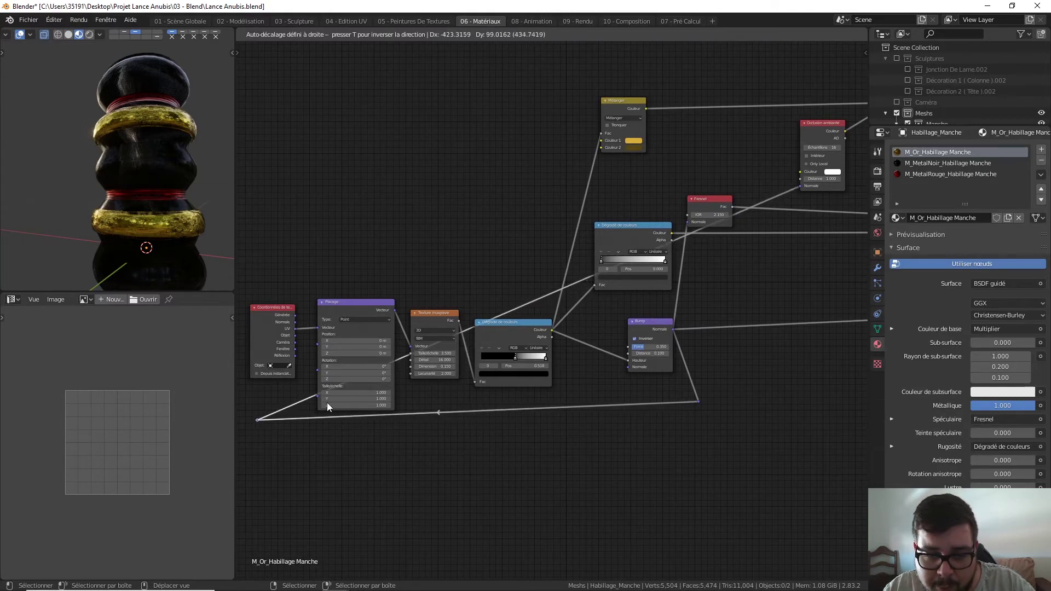
click(327, 403)
middle_drag(546, 422, 642, 404)
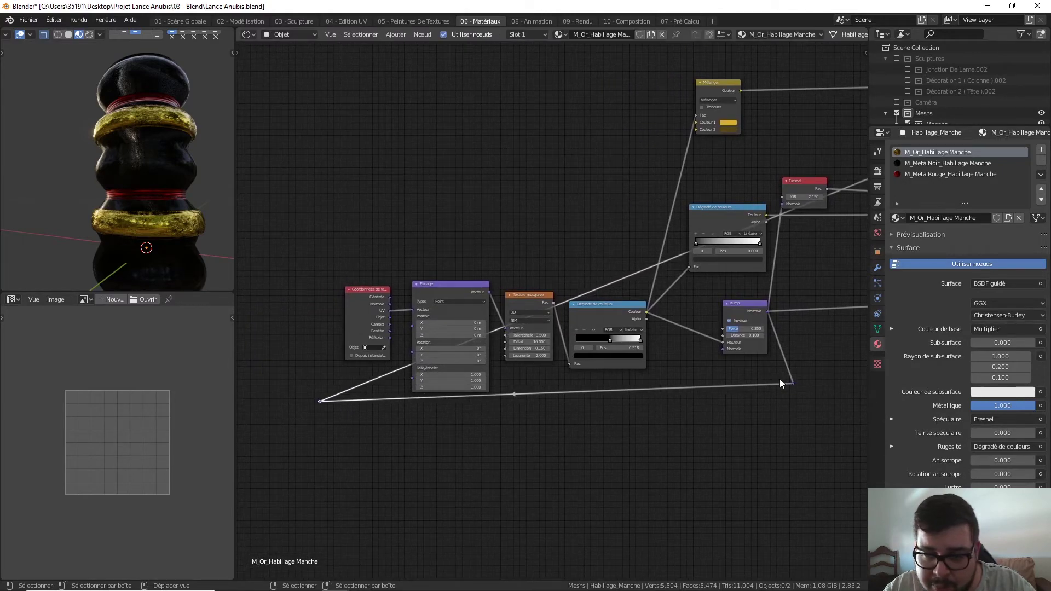
drag(794, 383, 785, 399)
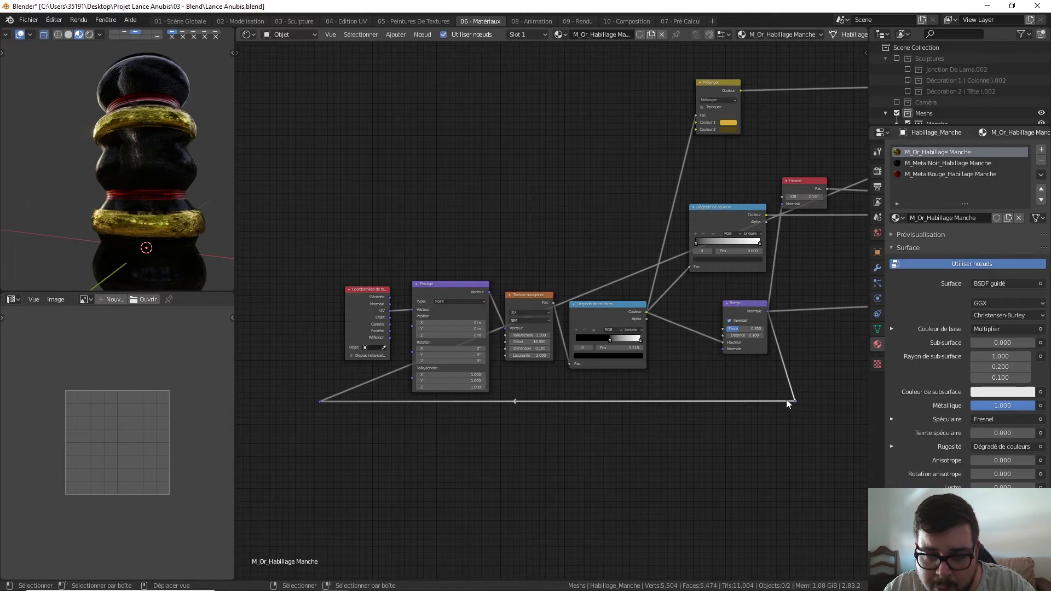
middle_drag(786, 399, 700, 439)
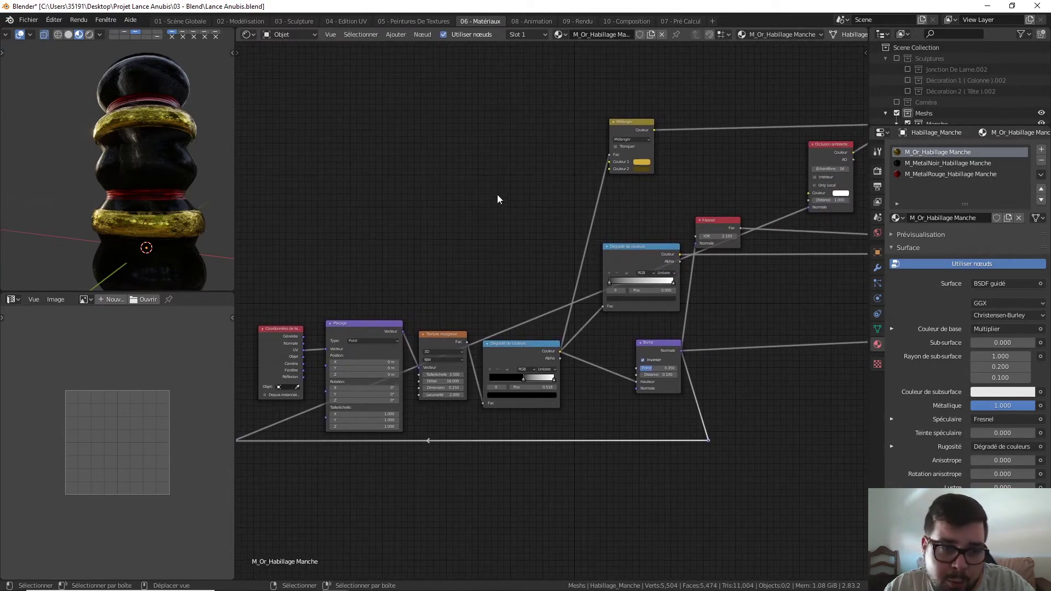
Step: Add another reroute point on the Occlusion ambiante link
key(shift+a)
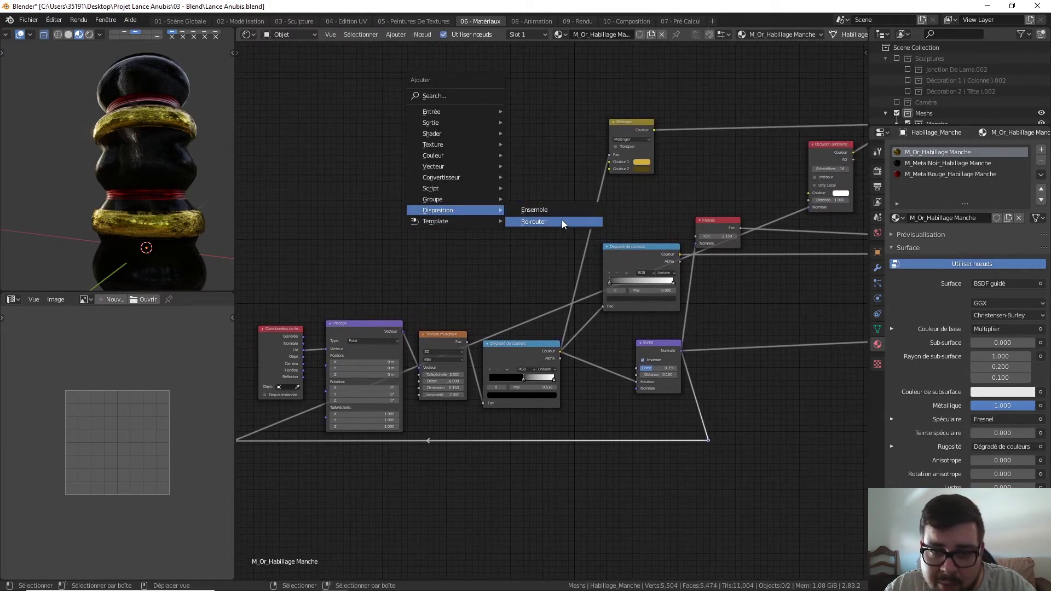
click(562, 221)
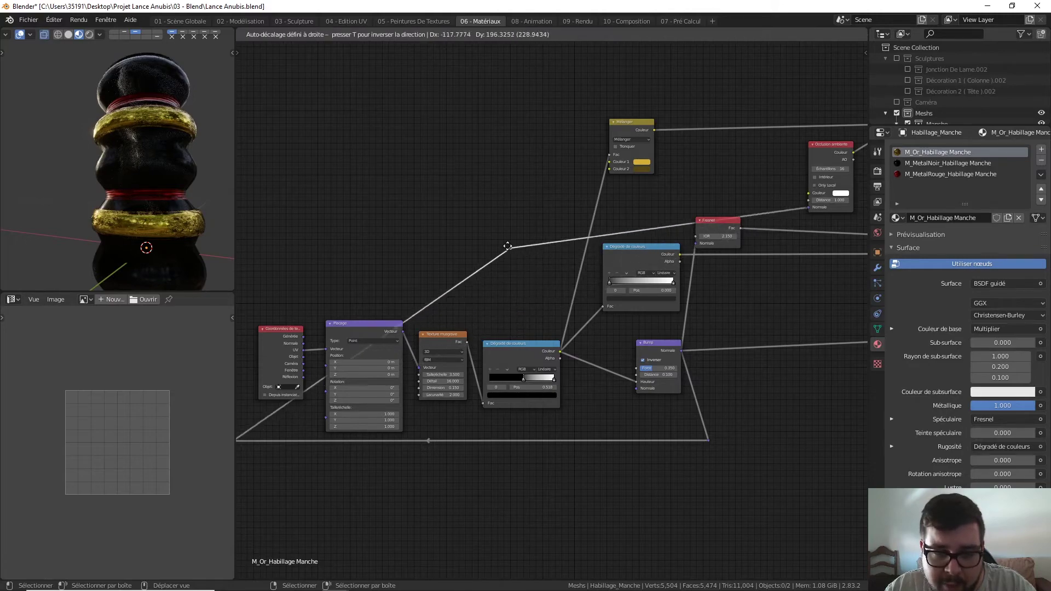
click(863, 210)
mouse_move(622, 264)
middle_down()
mouse_move(702, 251)
mouse_move(675, 264)
mouse_move(494, 250)
middle_up()
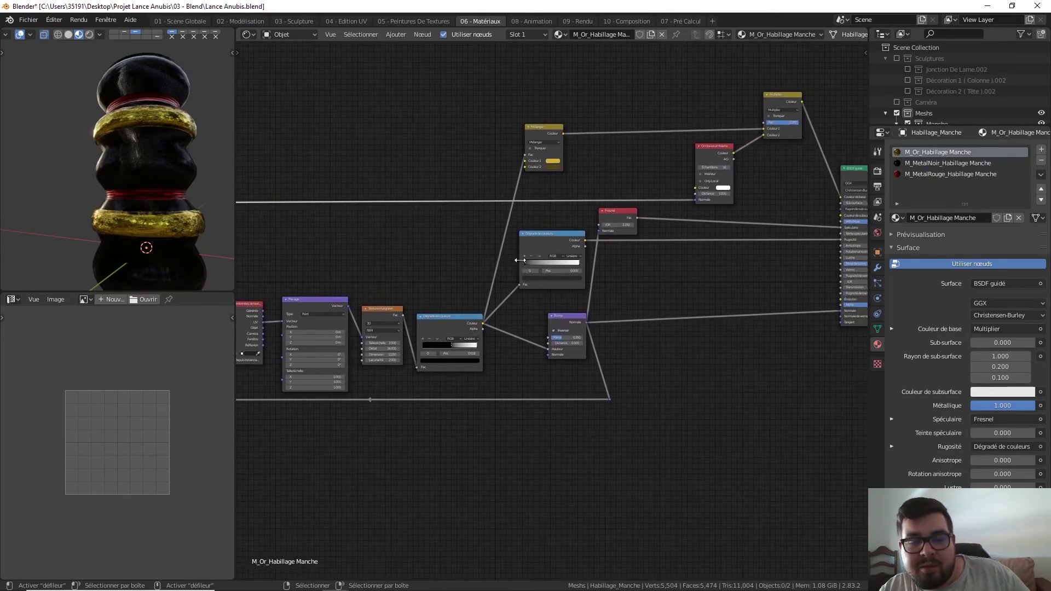
scroll(588, 316, down, 1)
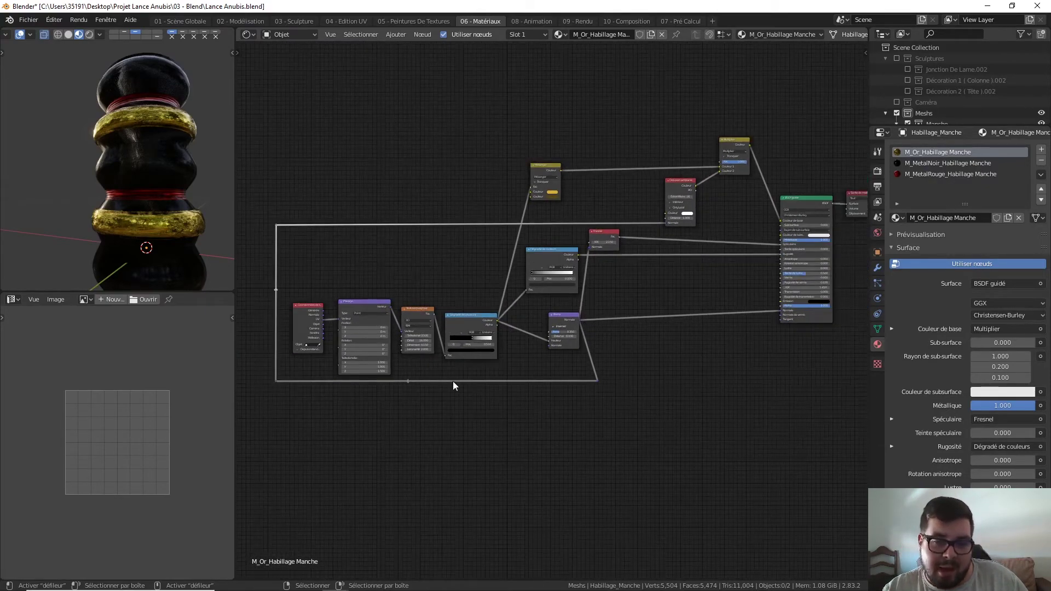
Step: Undo the extra reroutes so the occlusion link dips through one reroute, then frame all and deselect
scroll(557, 329, up, 2)
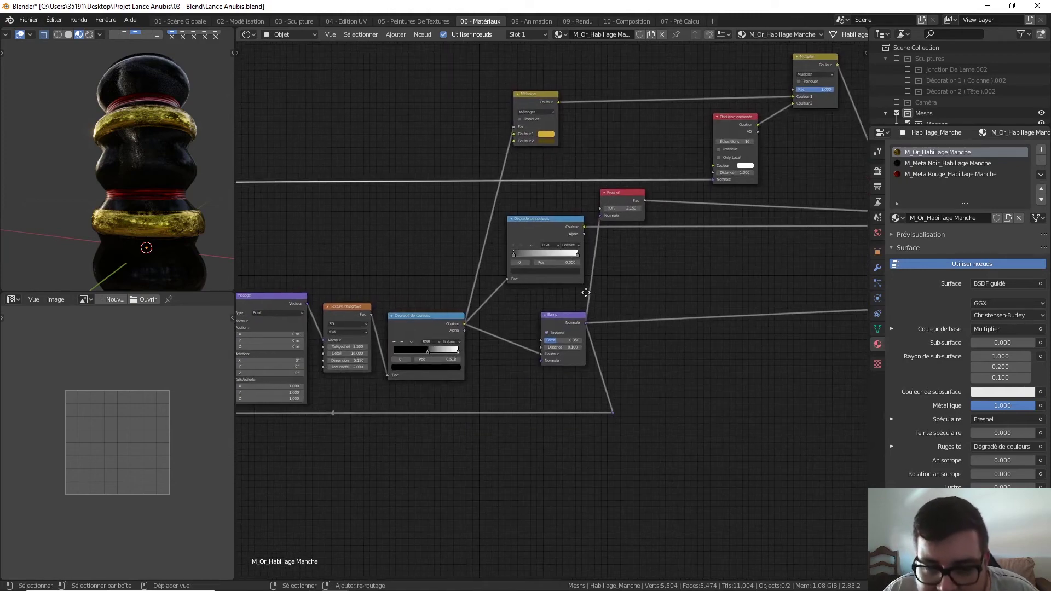
scroll(570, 373, up, 2)
middle_drag(486, 292, 461, 284)
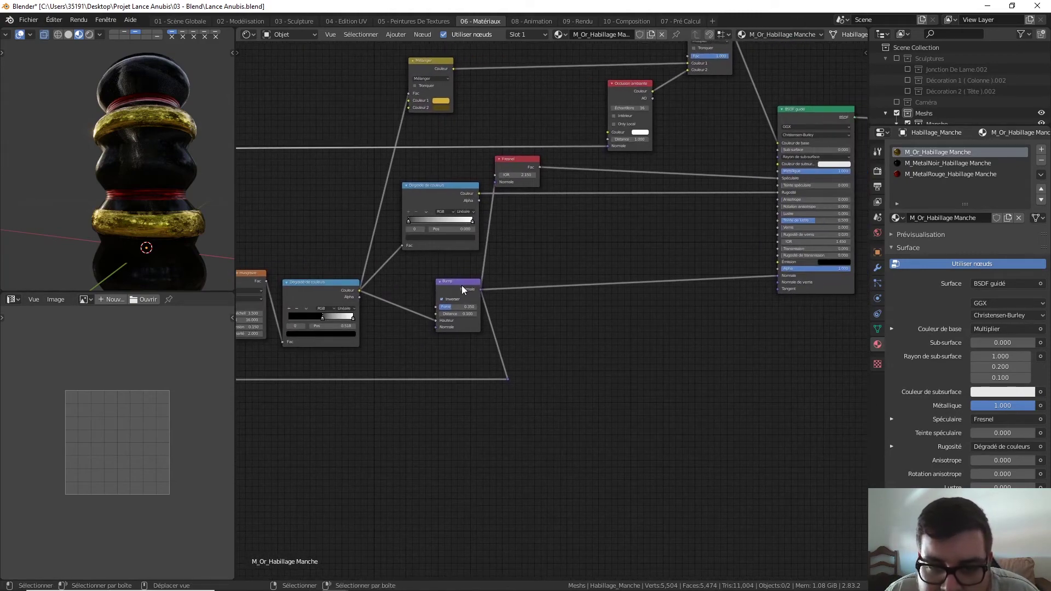
mouse_move(450, 388)
middle_down()
mouse_move(609, 374)
mouse_move(444, 349)
middle_up()
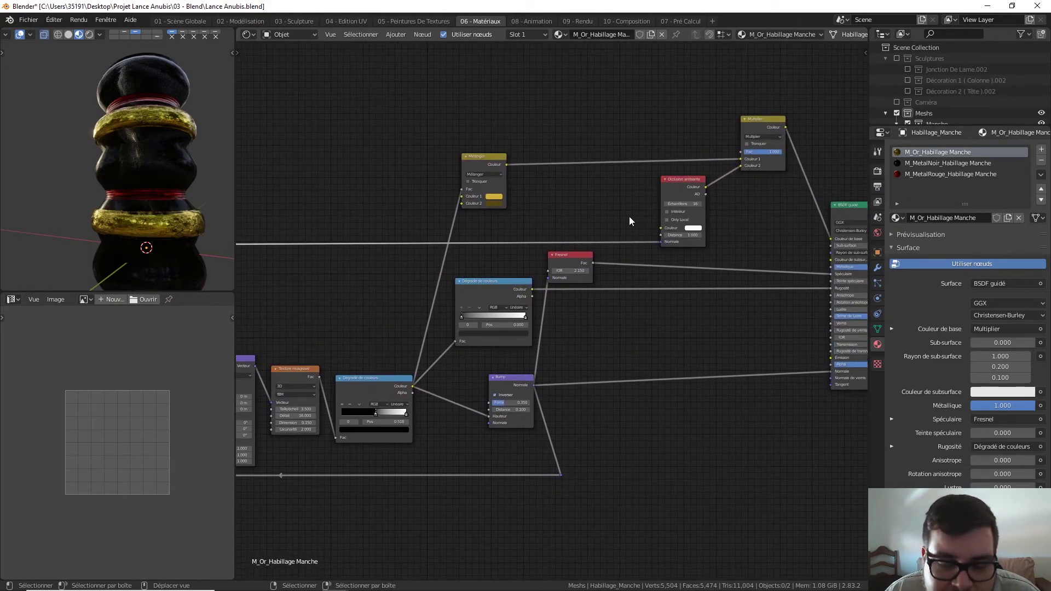
key(ctrl+z)
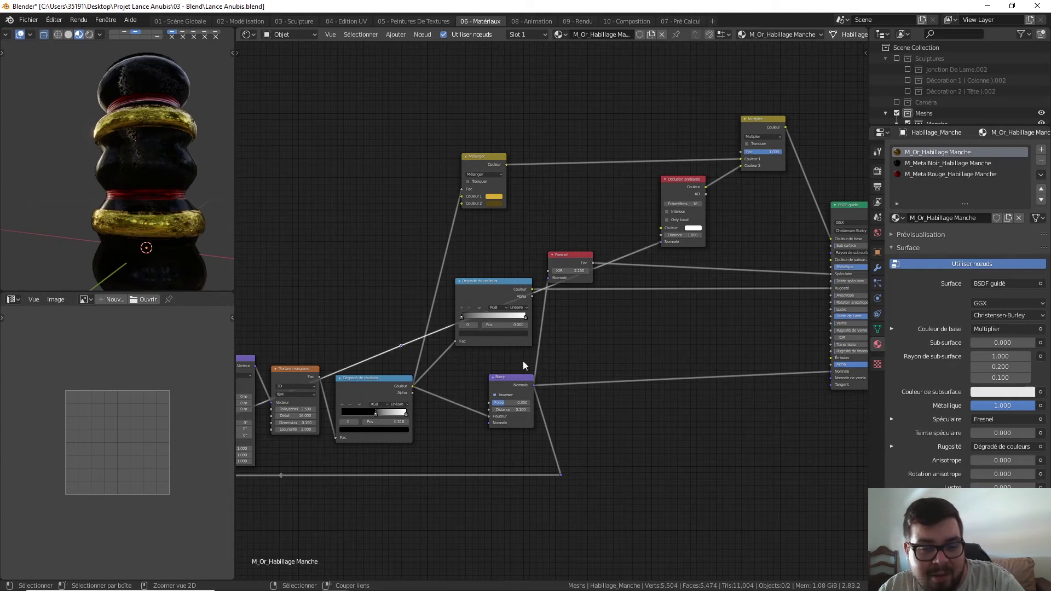
key(ctrl+z)
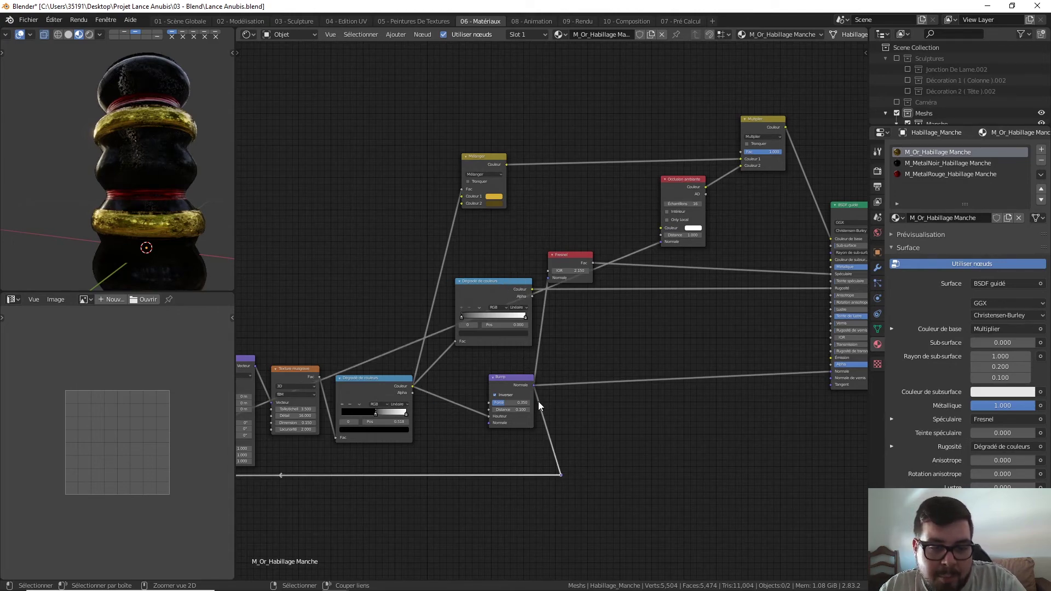
key(Home)
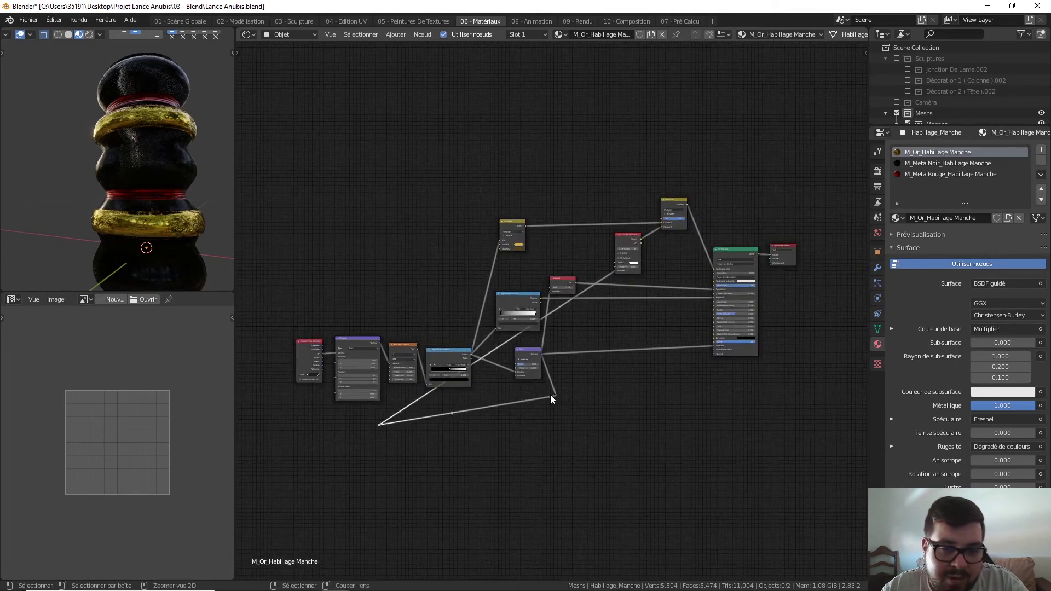
key(ctrl+z)
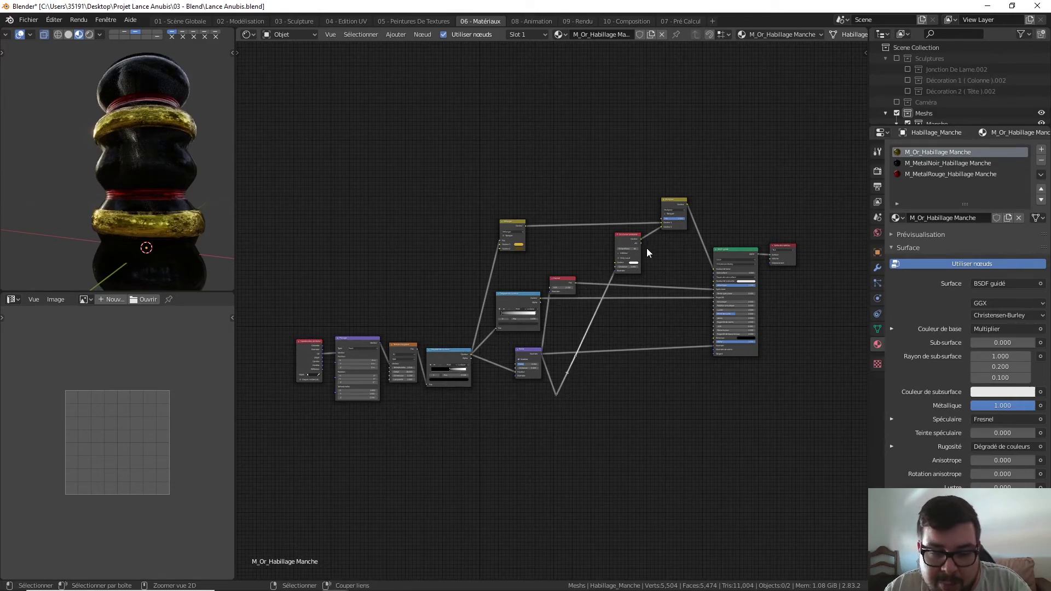
click(659, 265)
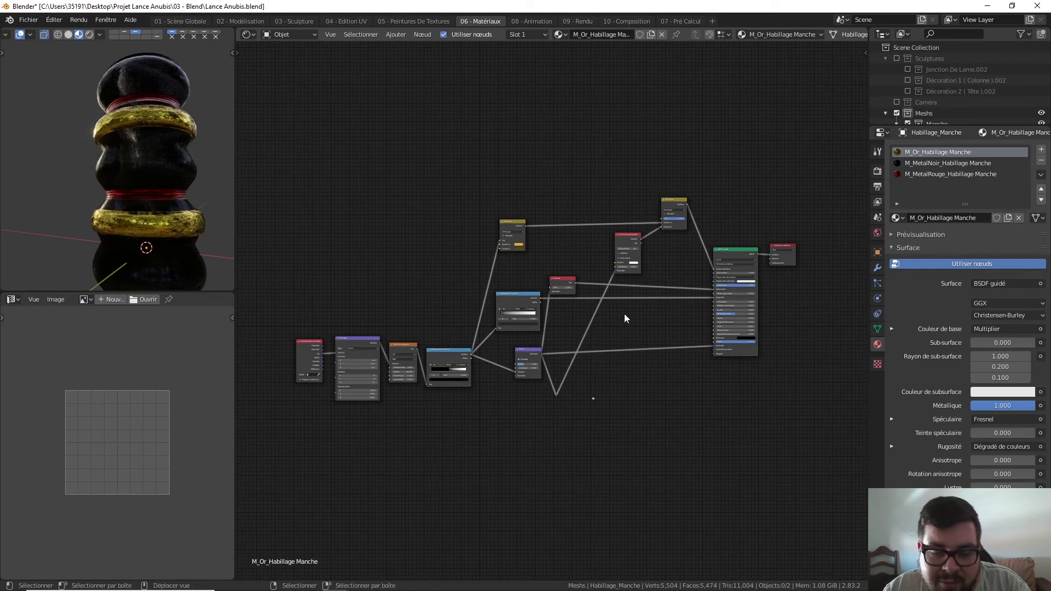
scroll(531, 368, up, 1)
Step: Move the reroute point below the Bump node upward
scroll(531, 368, up, 1)
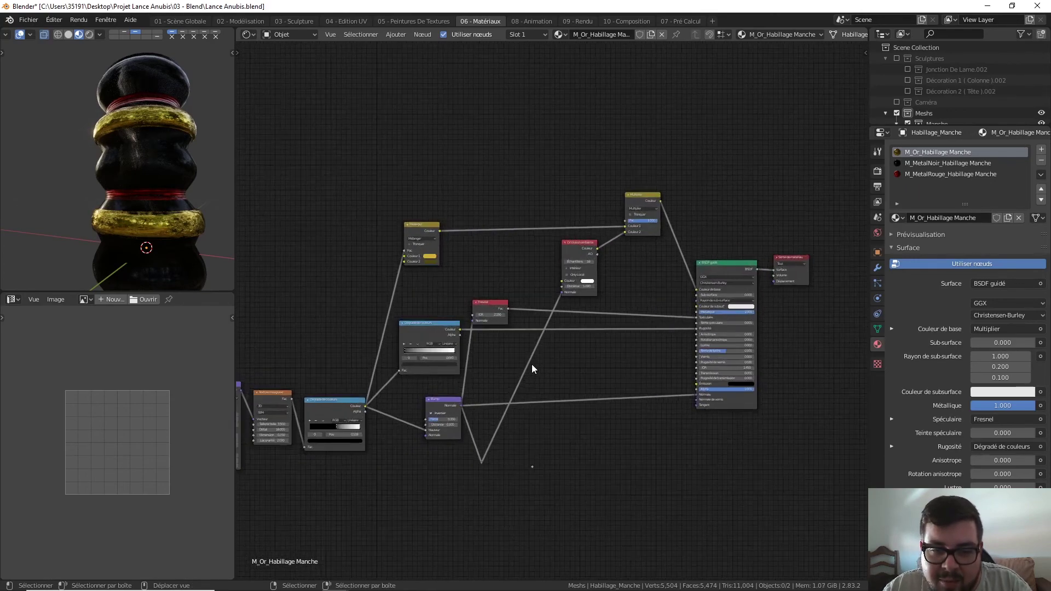
click(481, 463)
key(g)
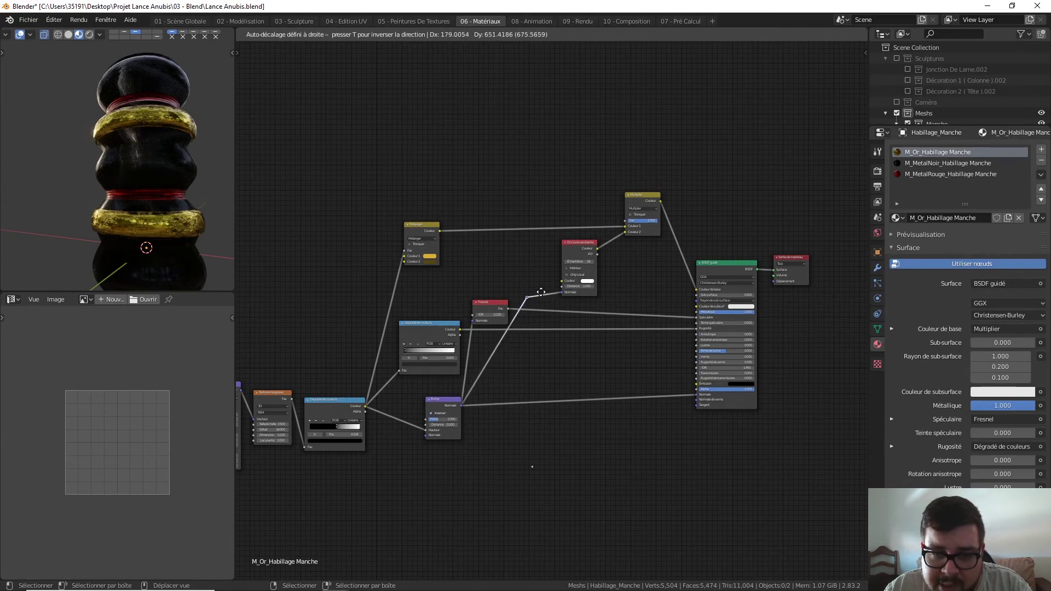
click(548, 367)
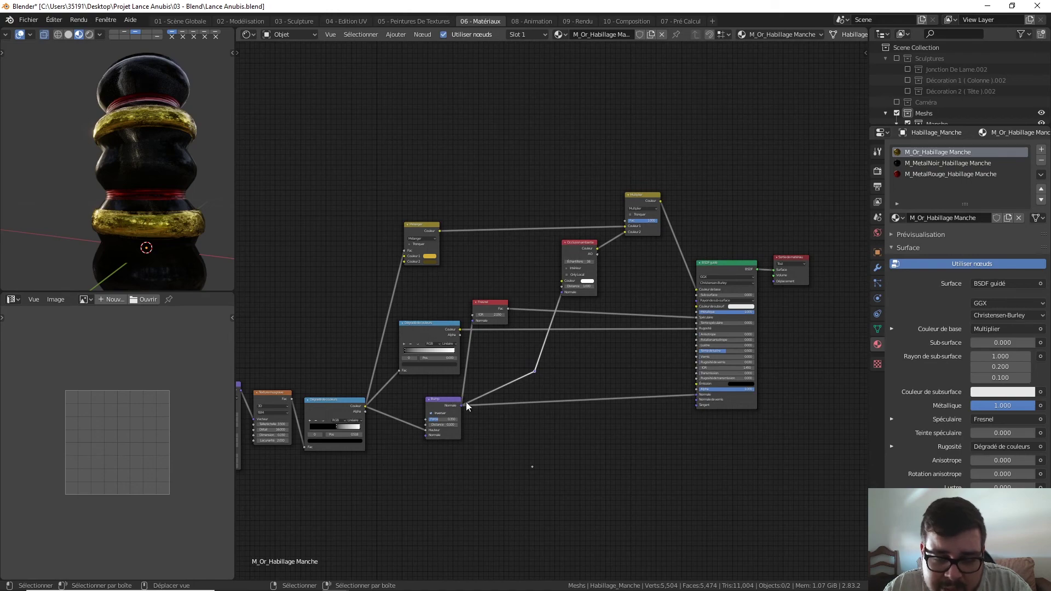
middle_drag(466, 402, 477, 377)
scroll(478, 376, up, 2)
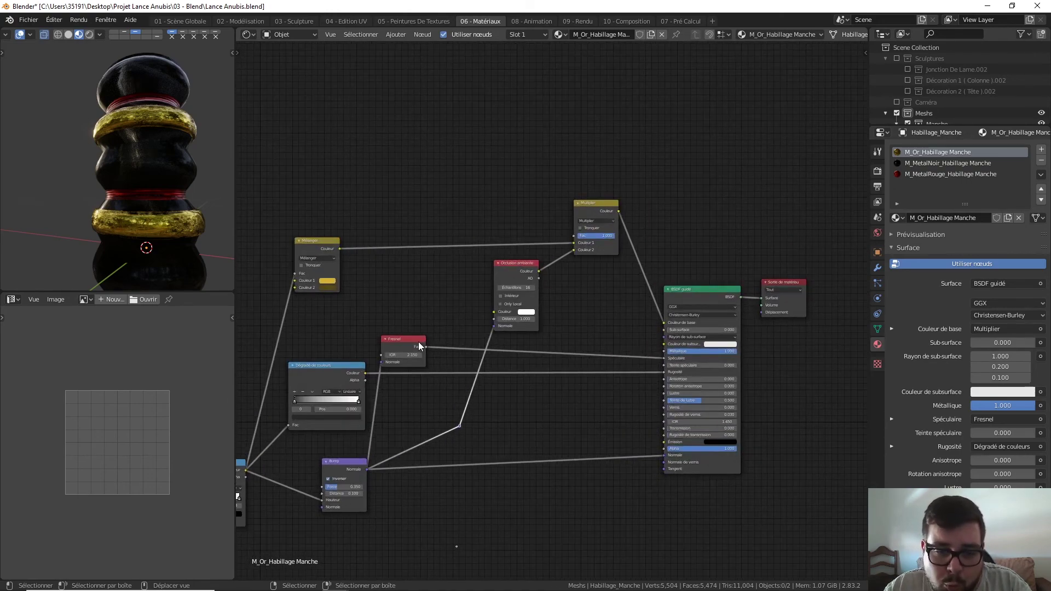
Step: Shift Fresnel toward BSDF guidé and level the reroute with the Occlusion ambiante input
drag(418, 342, 608, 332)
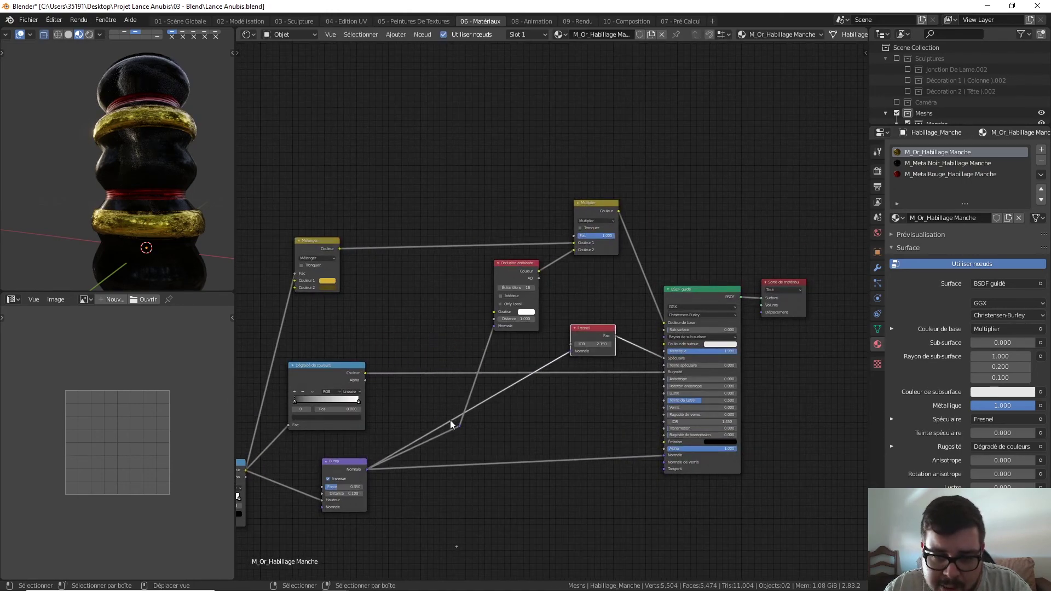
drag(458, 426, 422, 372)
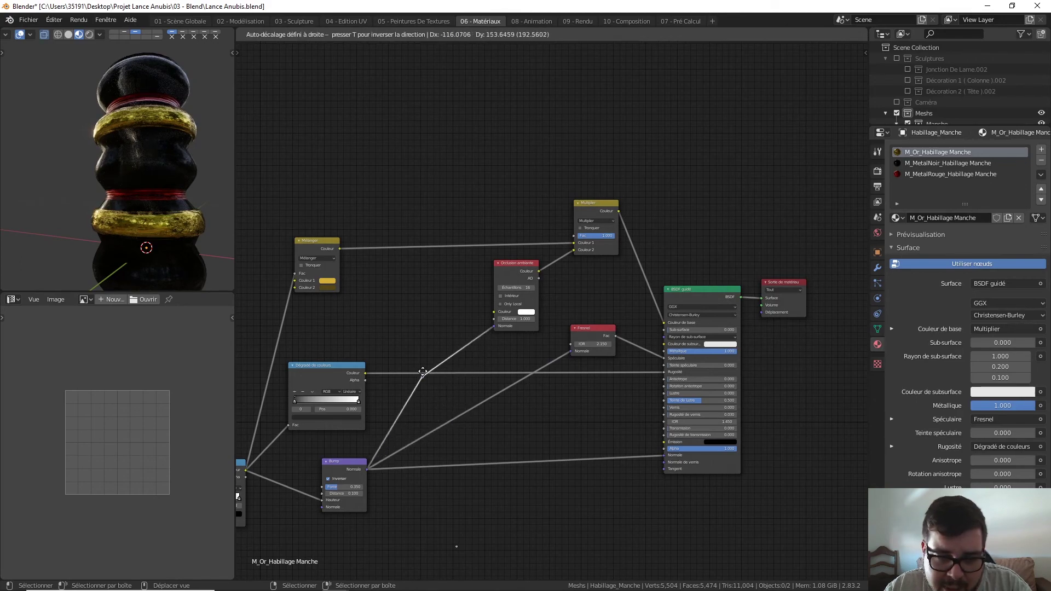
drag(422, 372, 406, 326)
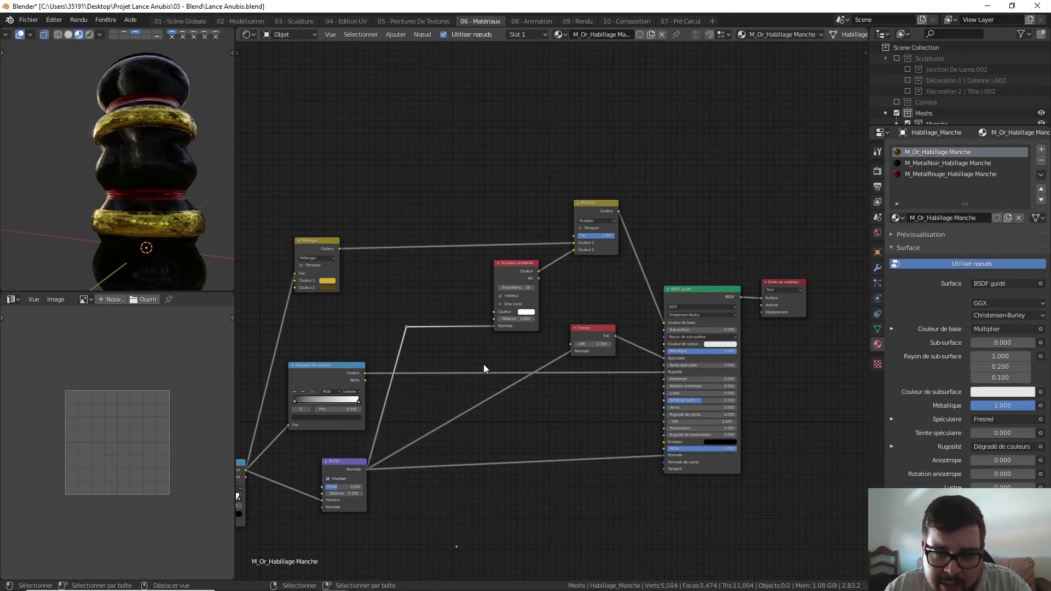
Step: Move the Mélanger and upper Dégradé de couleurs nodes closer to the rest of the tree
middle_drag(465, 405, 503, 380)
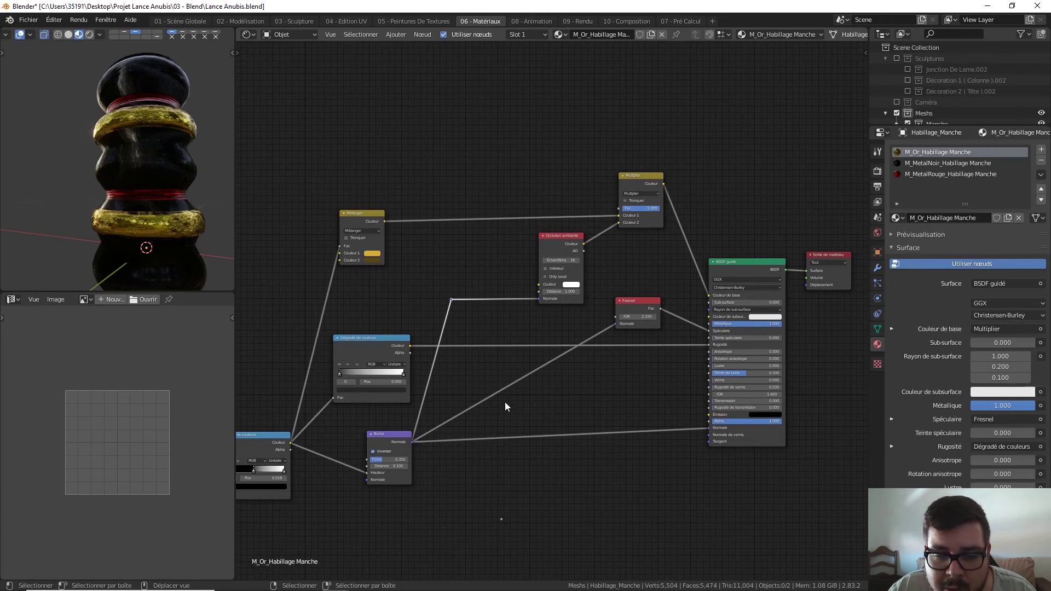
mouse_move(505, 402)
middle_down()
mouse_move(714, 305)
mouse_move(821, 281)
mouse_move(581, 308)
middle_up()
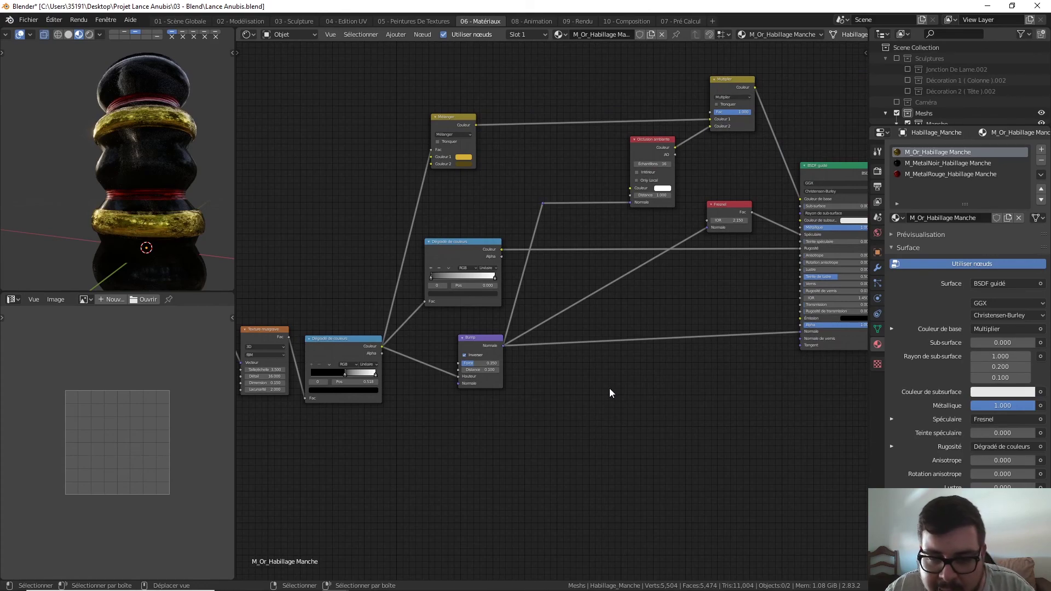
scroll(602, 397, down, 1)
scroll(599, 408, down, 2)
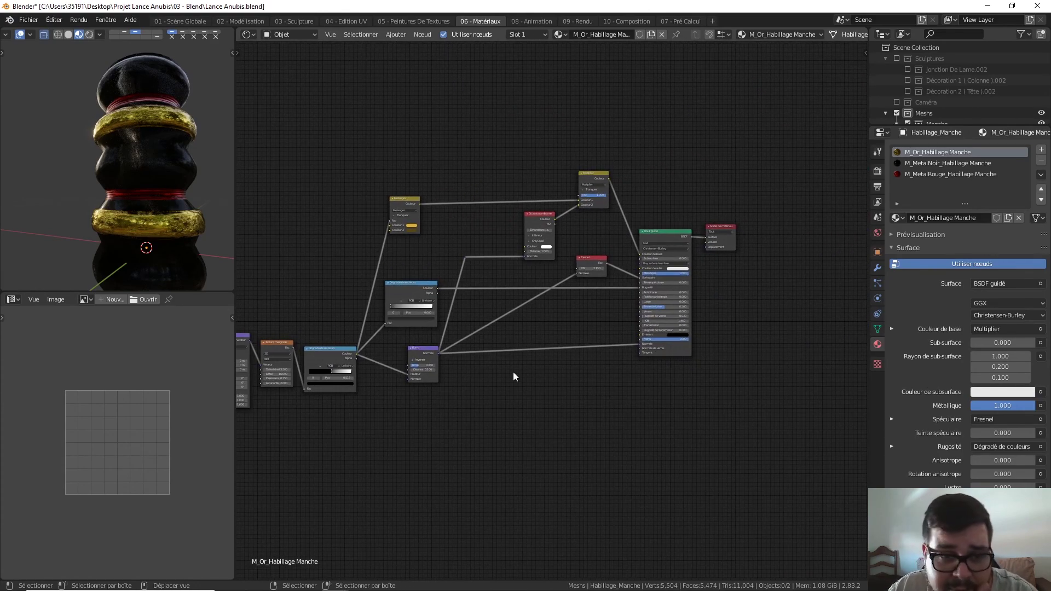
middle_drag(460, 293, 548, 276)
drag(502, 181, 539, 173)
drag(507, 273, 513, 267)
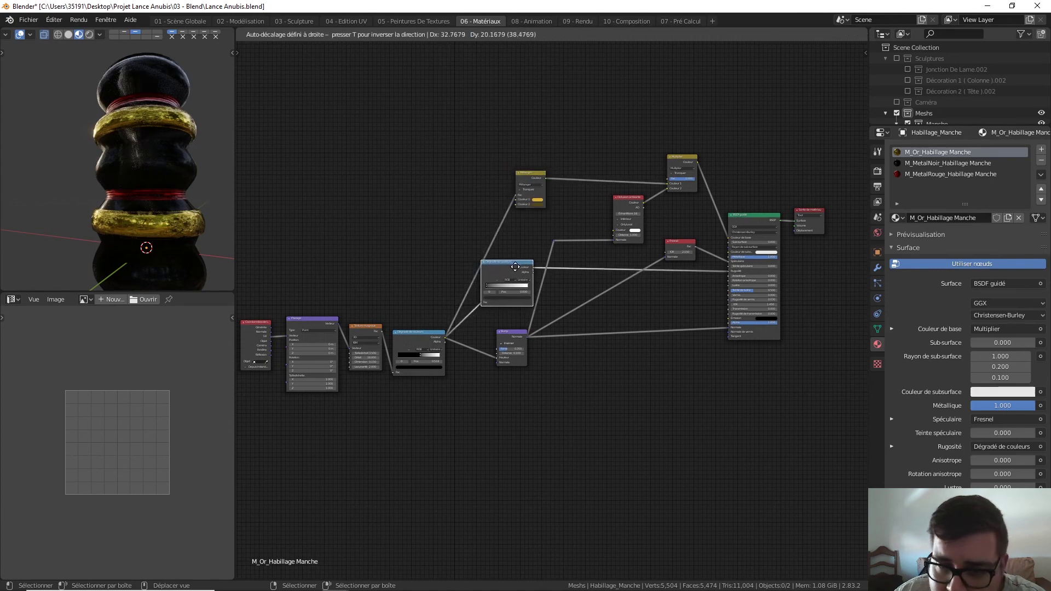
drag(530, 178, 509, 184)
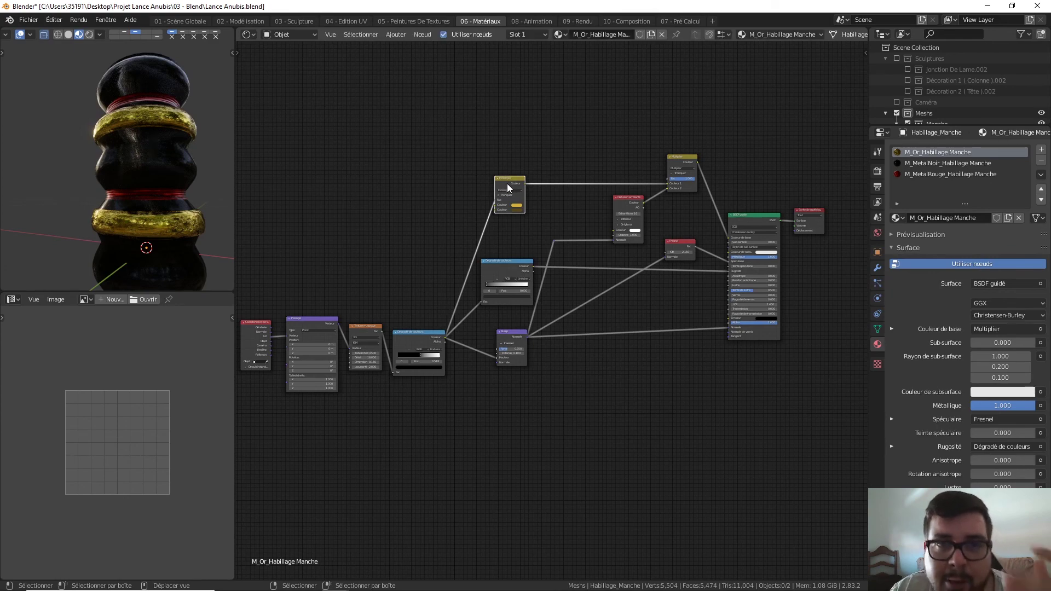